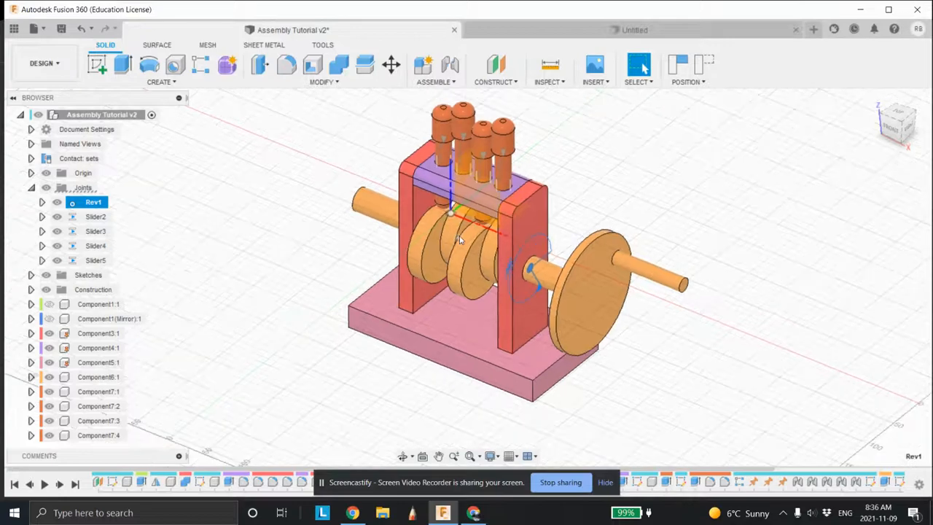
Play the motion of the whole cam assembly from the Rev1 joint, and of that joint on its own
{"action": "mouse_move", "coordinate": [483, 256]}
{"action": "middle_mouse_down"}
{"action": "mouse_move", "coordinate": [467, 253]}
{"action": "mouse_move", "coordinate": [495, 226]}
{"action": "mouse_move", "coordinate": [483, 245]}
{"action": "mouse_move", "coordinate": [409, 252]}
{"action": "mouse_move", "coordinate": [451, 245]}
{"action": "mouse_move", "coordinate": [477, 271]}
{"action": "middle_mouse_up"}
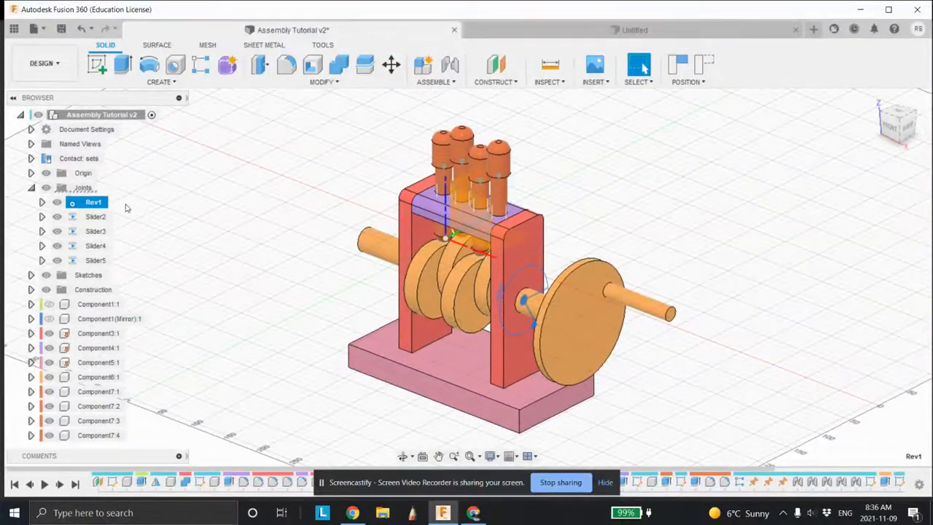
{"action": "right_click", "coordinate": [94, 204]}
{"action": "left_click", "coordinate": [117, 318]}
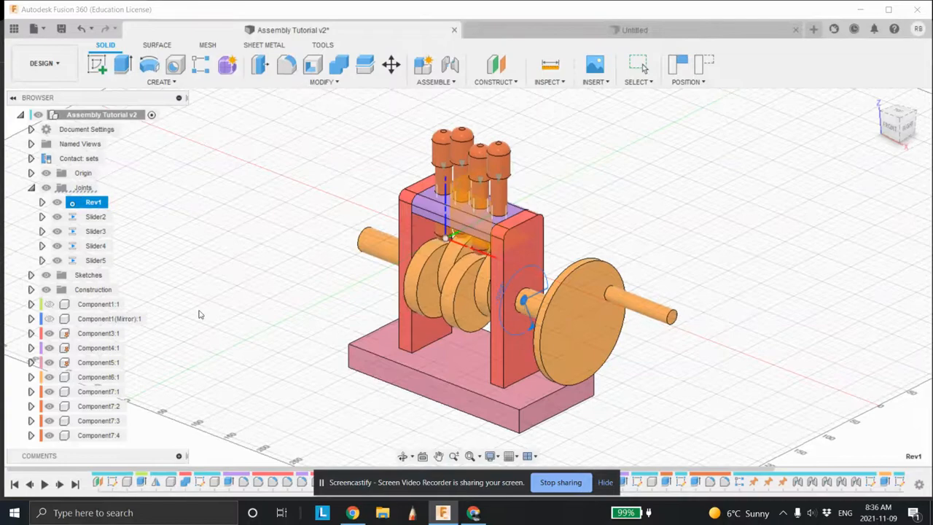
{"action": "middle_click_drag", "start_coordinate": [491, 293], "coordinate": [433, 283], "text": "shift"}
{"action": "scroll", "coordinate": [471, 311], "scroll_direction": "down", "scroll_amount": 1}
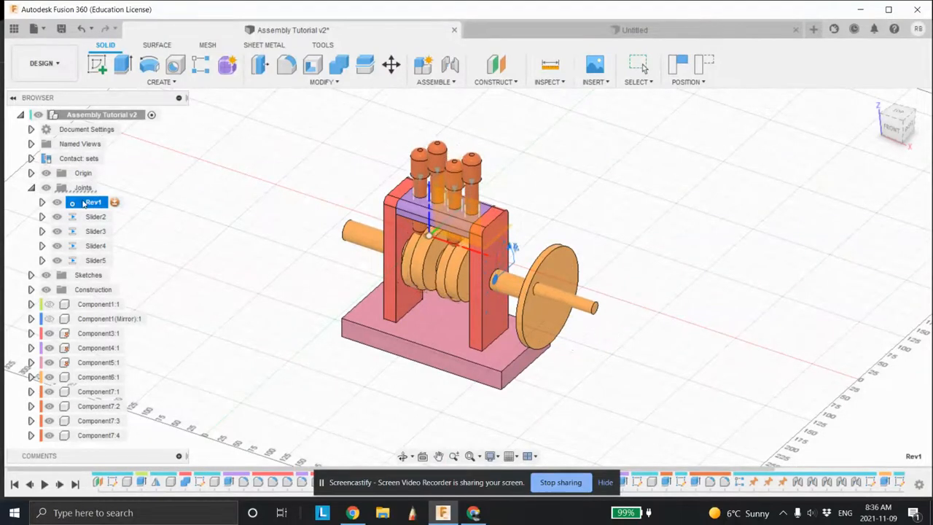
{"action": "key", "text": "Escape"}
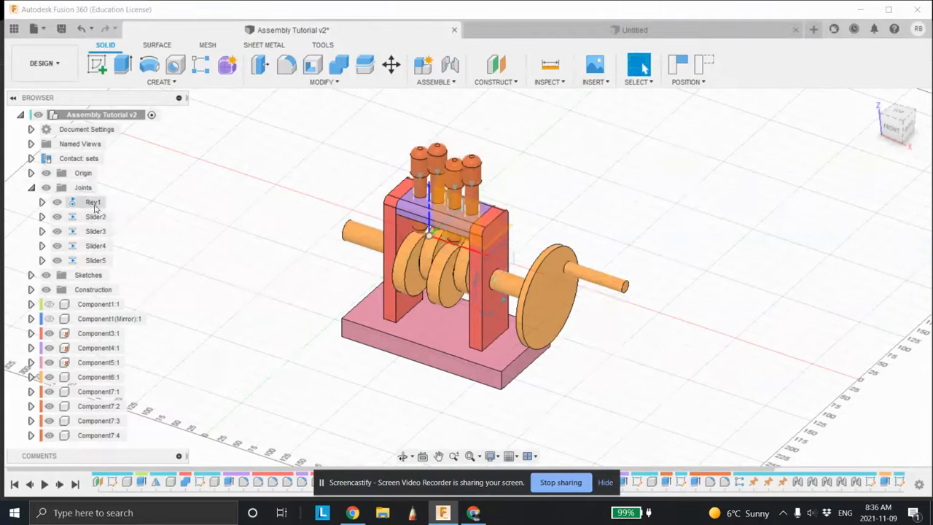
{"action": "right_click", "coordinate": [94, 205]}
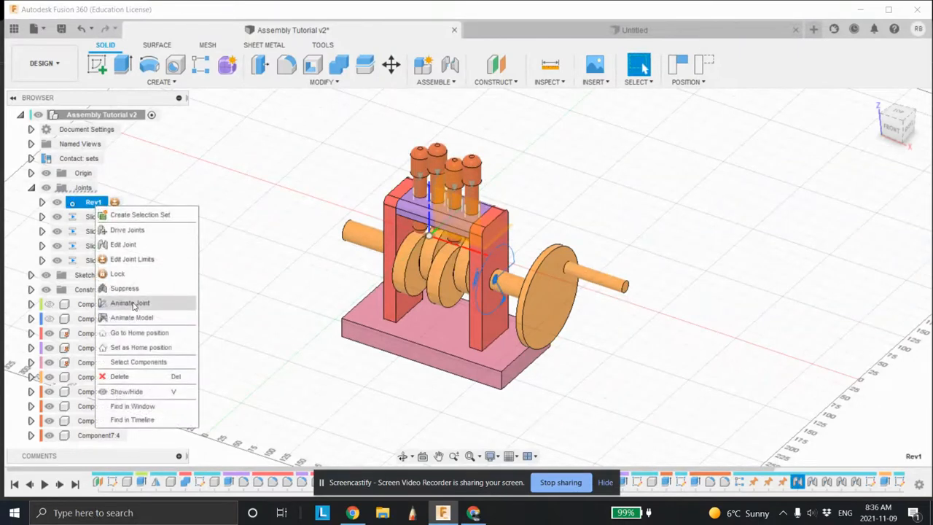
{"action": "left_click", "coordinate": [131, 303]}
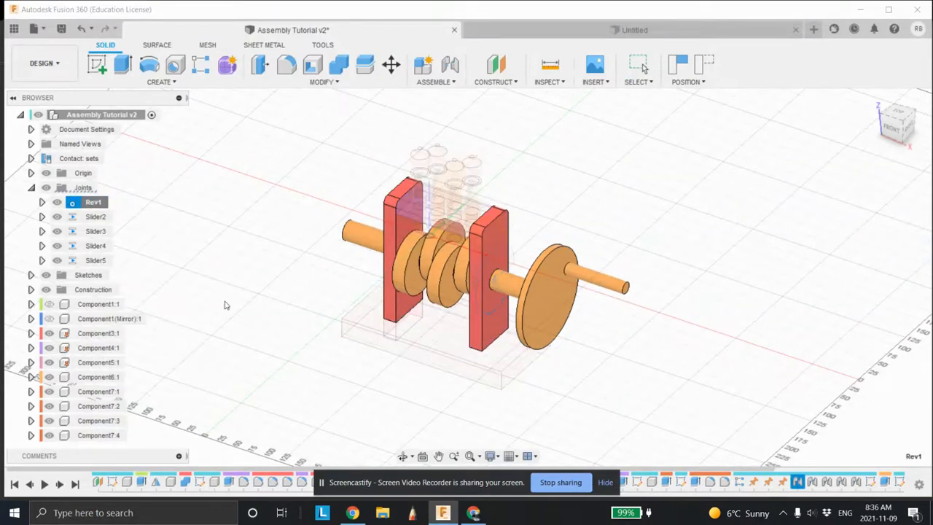
Drive the Rev1 joint to rotate the camshaft and crank to a different position
{"action": "right_click", "coordinate": [89, 206]}
{"action": "left_click", "coordinate": [128, 229]}
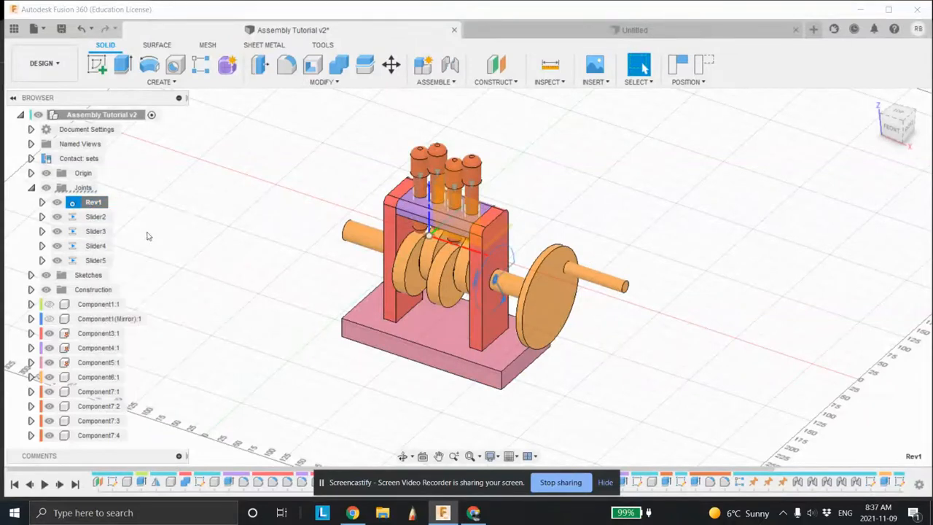
{"action": "left_click", "coordinate": [511, 311]}
{"action": "left_click_drag", "start_coordinate": [511, 312], "coordinate": [524, 255]}
{"action": "left_click", "coordinate": [863, 223]}
{"action": "scroll", "coordinate": [574, 273], "scroll_direction": "down", "scroll_amount": 3}
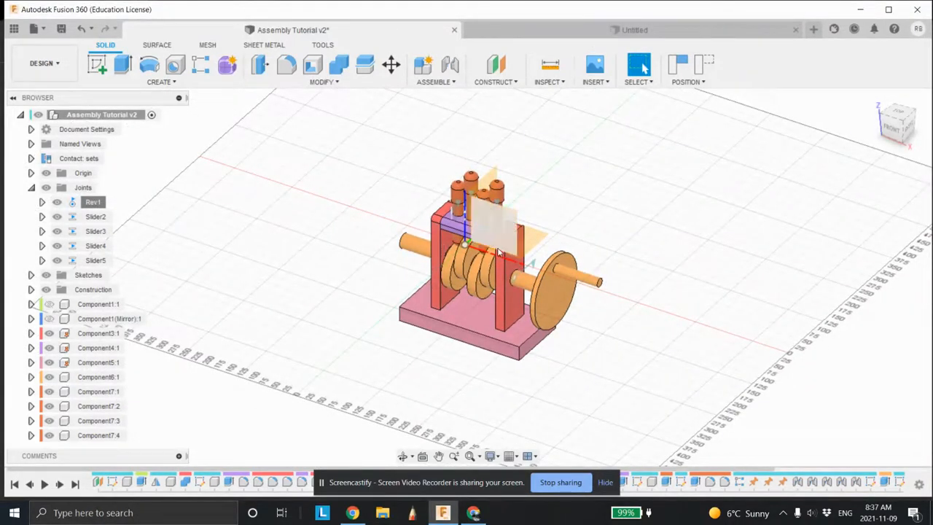
{"action": "scroll", "coordinate": [509, 256], "scroll_direction": "up", "scroll_amount": 1}
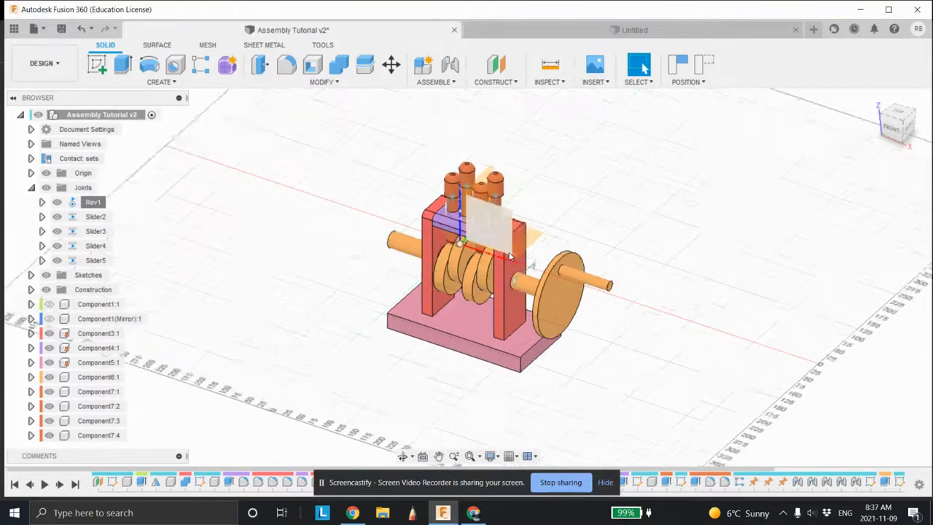
{"action": "scroll", "coordinate": [510, 256], "scroll_direction": "up", "scroll_amount": 2}
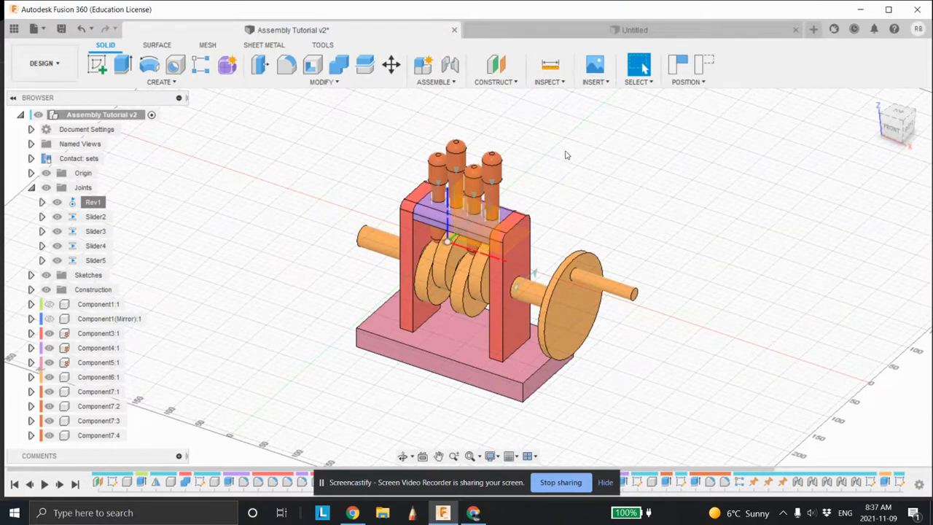
{"action": "left_click", "coordinate": [704, 67]}
{"action": "left_click", "coordinate": [81, 28]}
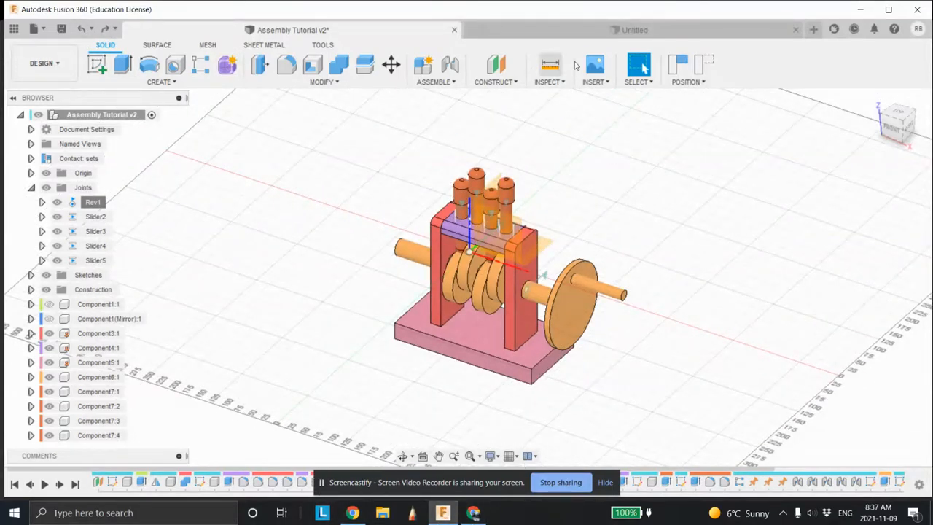
Switch to the untitled design and create a construction plane offset 80 mm from the YZ plane
{"action": "left_click", "coordinate": [588, 34]}
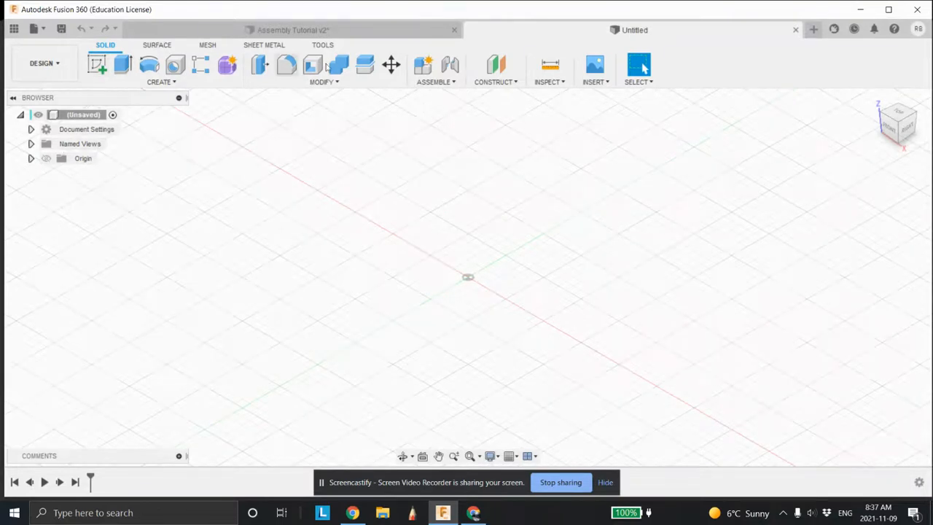
{"action": "left_click", "coordinate": [496, 65]}
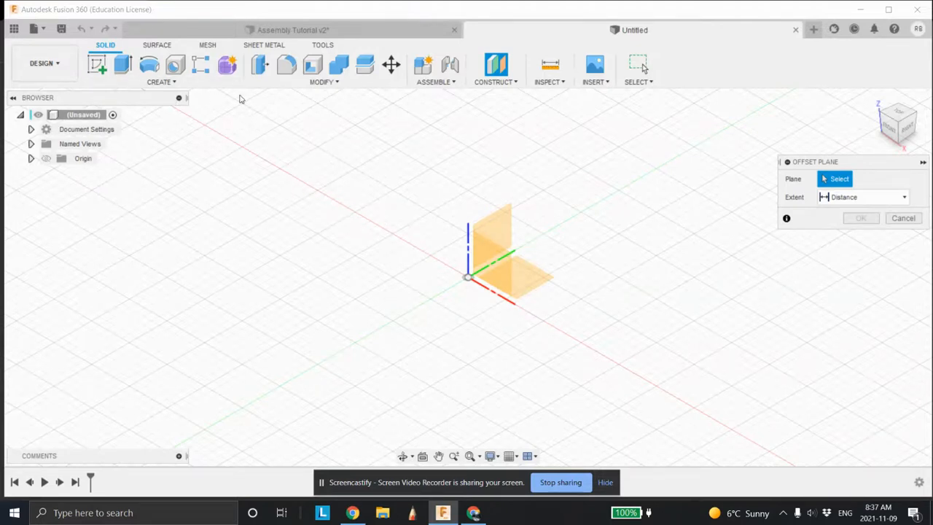
{"action": "left_click", "coordinate": [95, 66]}
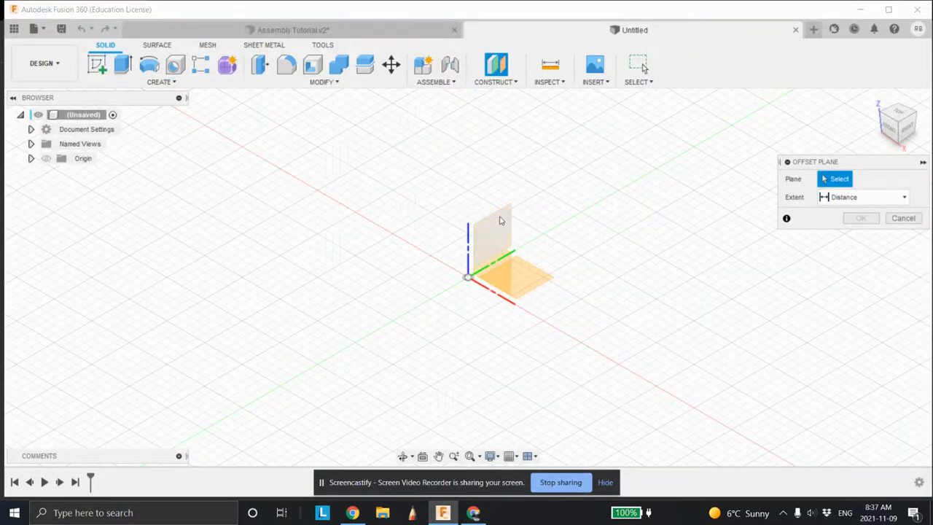
{"action": "left_click", "coordinate": [500, 221]}
{"action": "left_click_drag", "start_coordinate": [510, 244], "coordinate": [552, 270]}
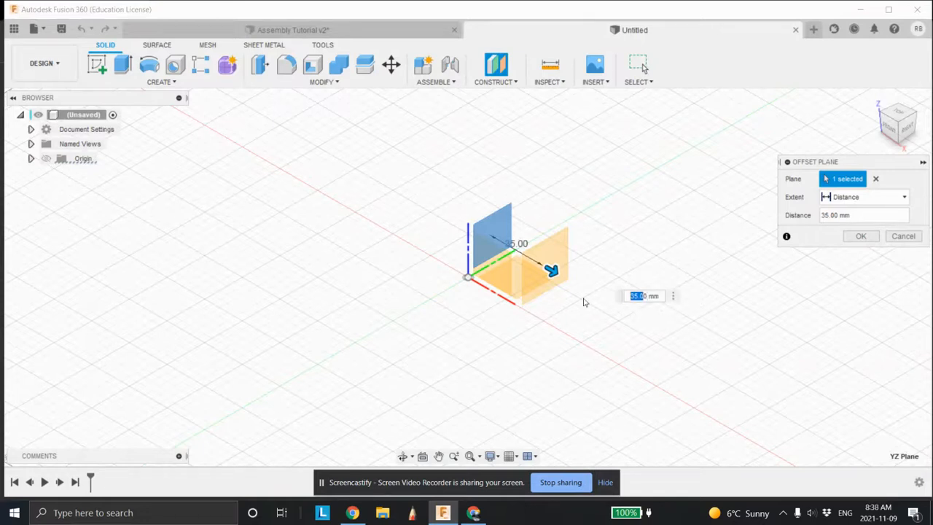
{"action": "key", "text": "Return"}
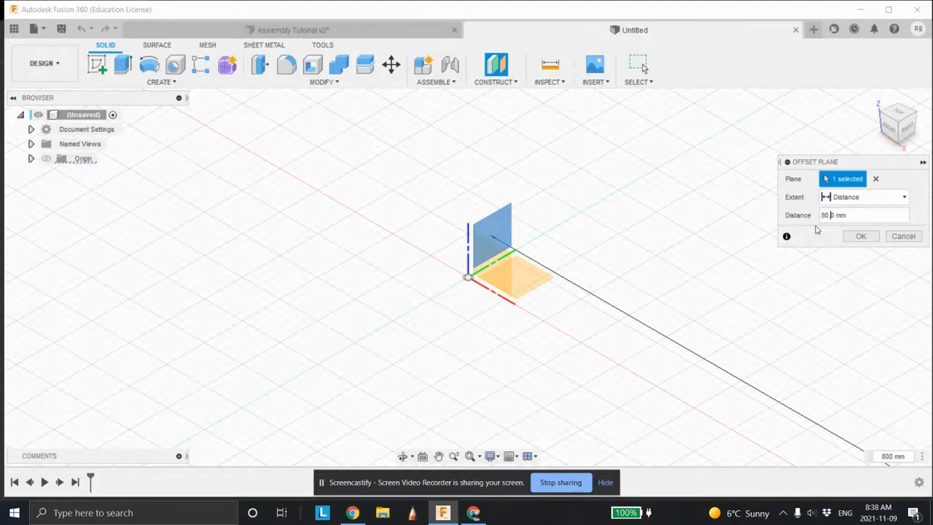
{"action": "key", "text": "BackSpace"}
{"action": "left_click", "coordinate": [860, 236]}
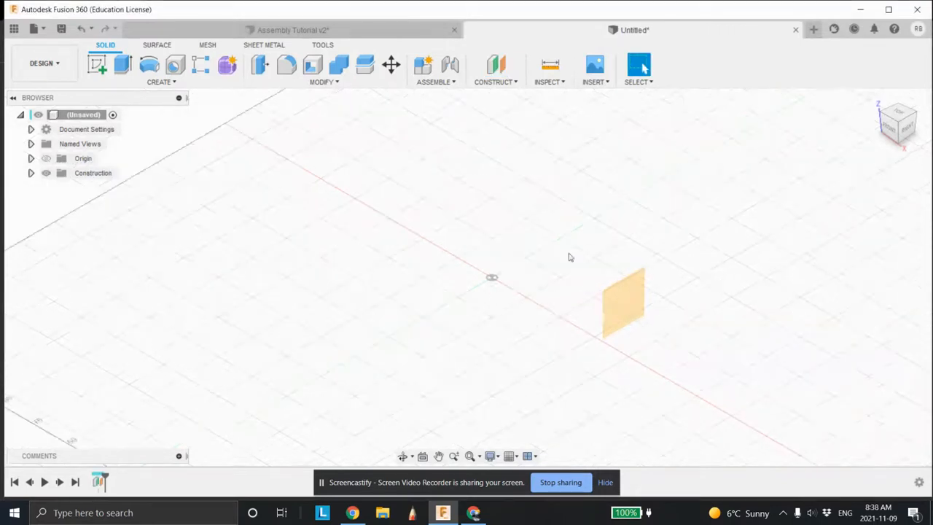
Start a new sketch on the offset construction plane
{"action": "middle_click_drag", "start_coordinate": [570, 257], "coordinate": [295, 204]}
{"action": "left_click", "coordinate": [97, 64]}
{"action": "left_click", "coordinate": [364, 262]}
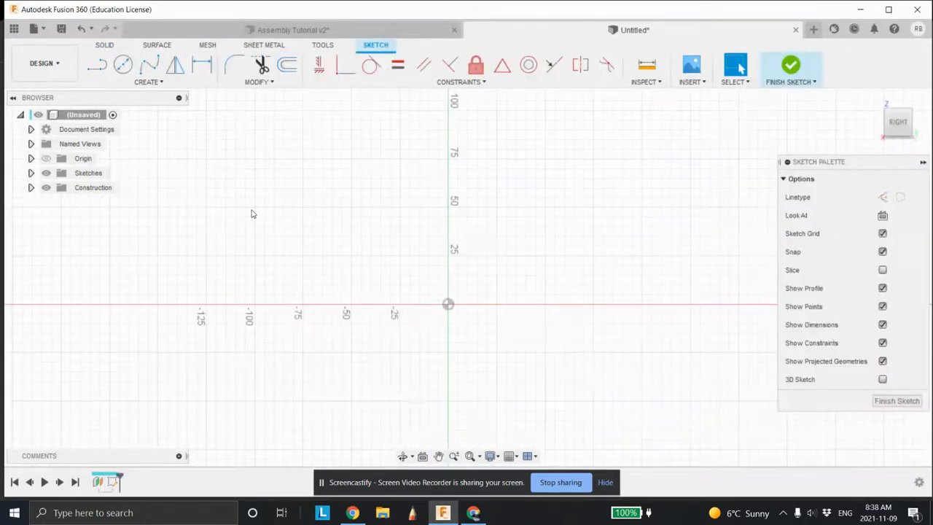
{"action": "left_click", "coordinate": [156, 82]}
{"action": "mouse_move", "coordinate": [151, 119]}
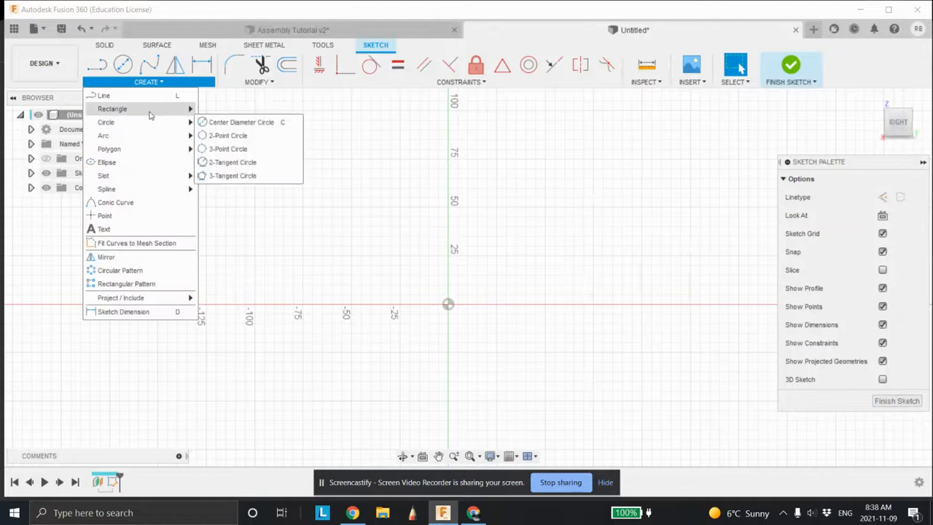
{"action": "left_click", "coordinate": [219, 121]}
{"action": "key", "text": "Escape"}
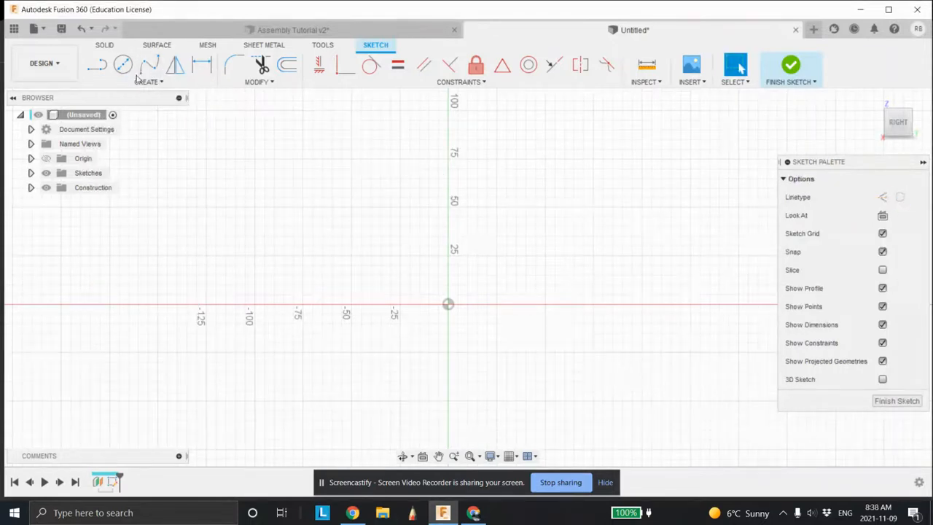
Sketch a two-point rectangle about 40 mm wide and 100 mm tall, just beside the vertical axis and crossing the horizontal axis
{"action": "left_click", "coordinate": [159, 82]}
{"action": "mouse_move", "coordinate": [159, 111]}
{"action": "left_click", "coordinate": [232, 109]}
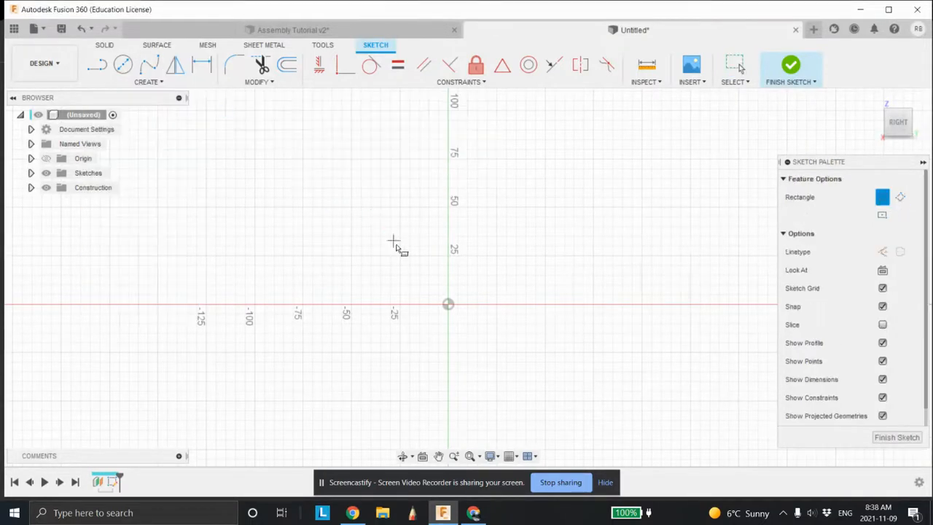
{"action": "left_click", "coordinate": [458, 219]}
{"action": "left_click", "coordinate": [537, 410]}
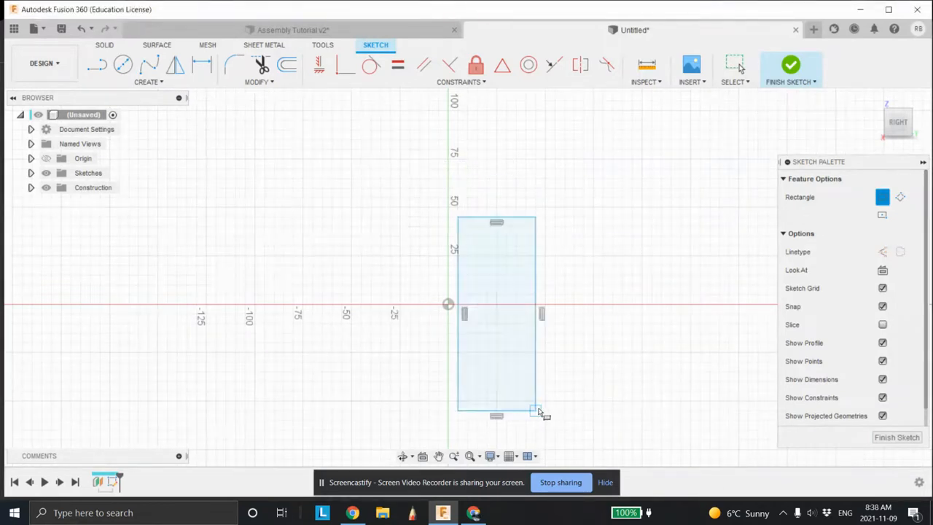
Dimension the rectangle 70 mm wide and 200 mm tall, and finish the sketch
{"action": "left_click", "coordinate": [202, 64]}
{"action": "left_click", "coordinate": [491, 217]}
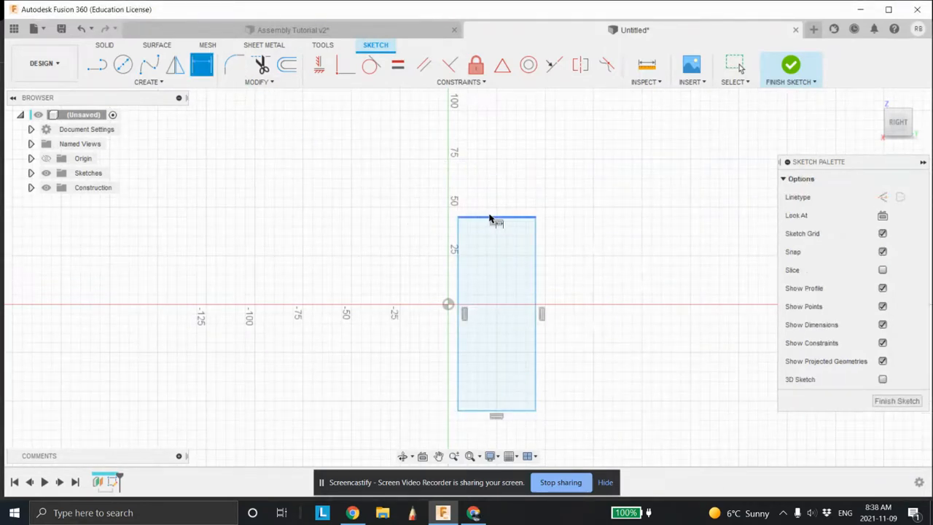
{"action": "left_click", "coordinate": [483, 182]}
{"action": "key", "text": "BackSpace"}
{"action": "type", "text": "7"}
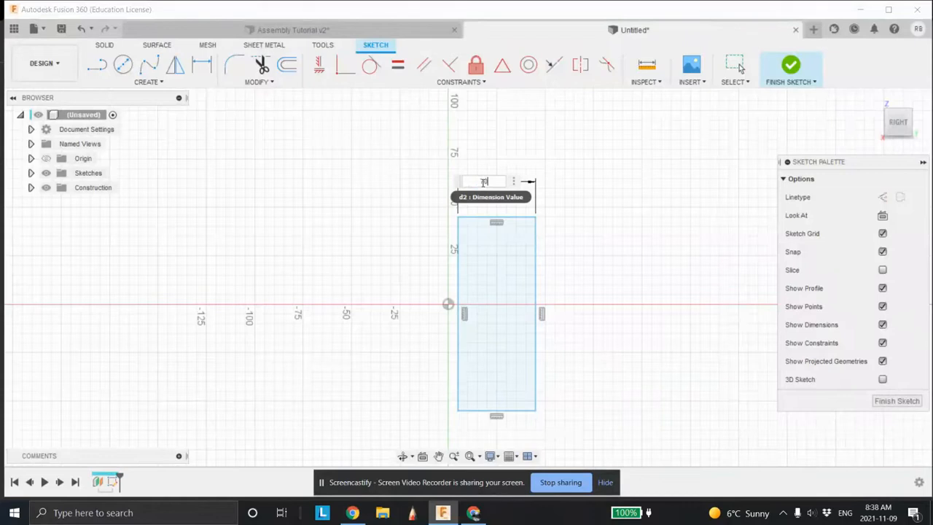
{"action": "type", "text": "0"}
{"action": "key", "text": "Return"}
{"action": "left_click", "coordinate": [459, 280]}
{"action": "left_click", "coordinate": [408, 282]}
{"action": "key", "text": "Return"}
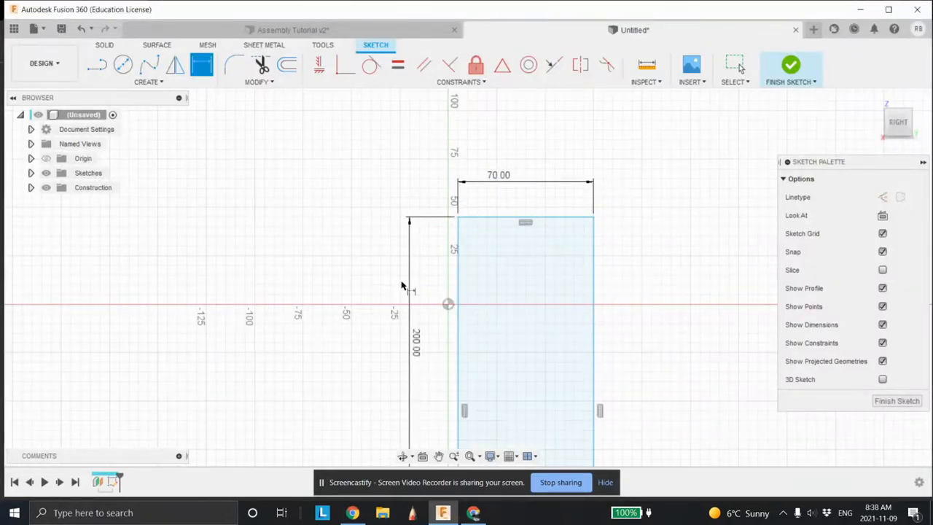
{"action": "left_click", "coordinate": [897, 400]}
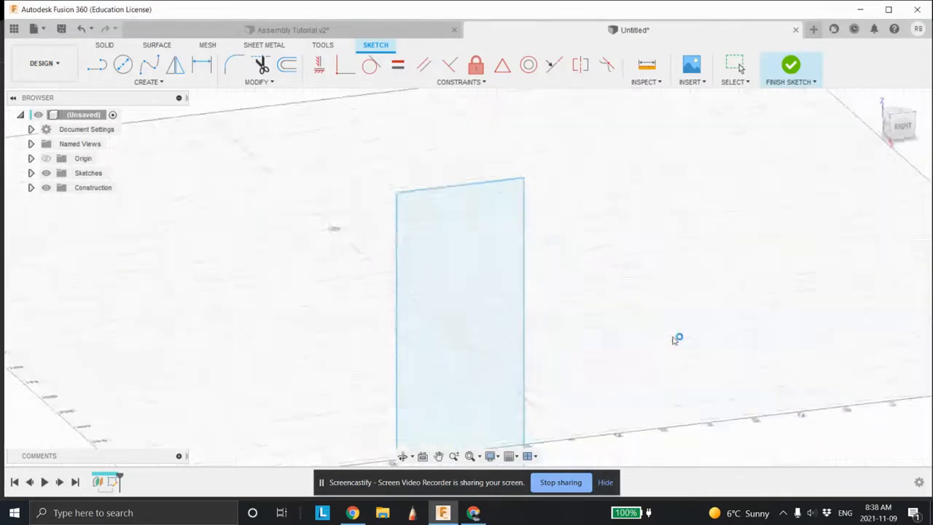
Extrude the rectangle profile by -20 mm as a new body, toward the origin
{"action": "right_click", "coordinate": [435, 213]}
{"action": "left_click", "coordinate": [484, 200]}
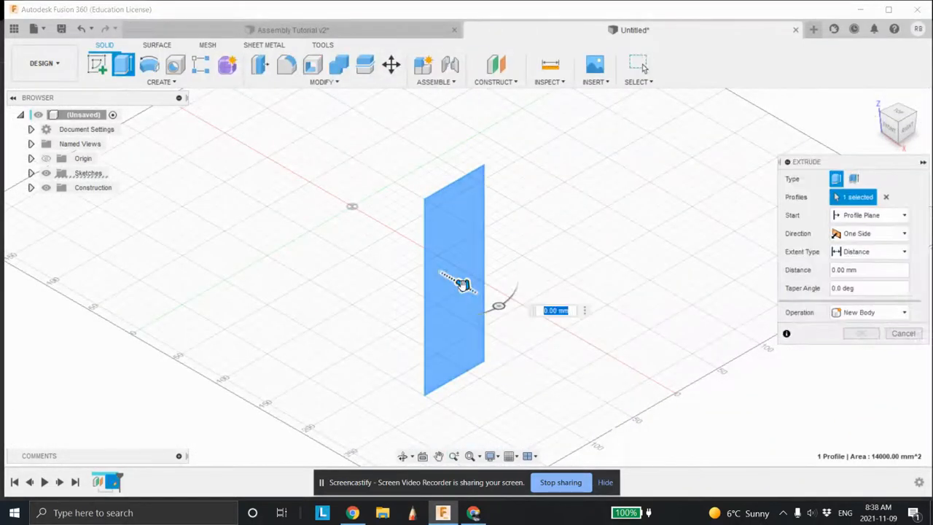
{"action": "left_click_drag", "start_coordinate": [463, 286], "coordinate": [447, 279]}
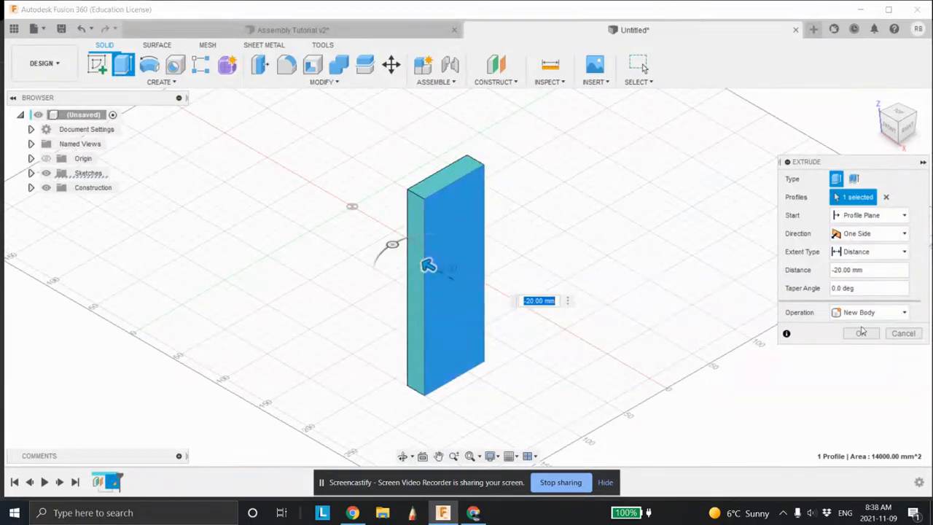
{"action": "left_click", "coordinate": [862, 333]}
Mirror the upright plate body about the vertical YZ origin plane as a new body
{"action": "scroll", "coordinate": [496, 292], "scroll_direction": "down", "scroll_amount": 3}
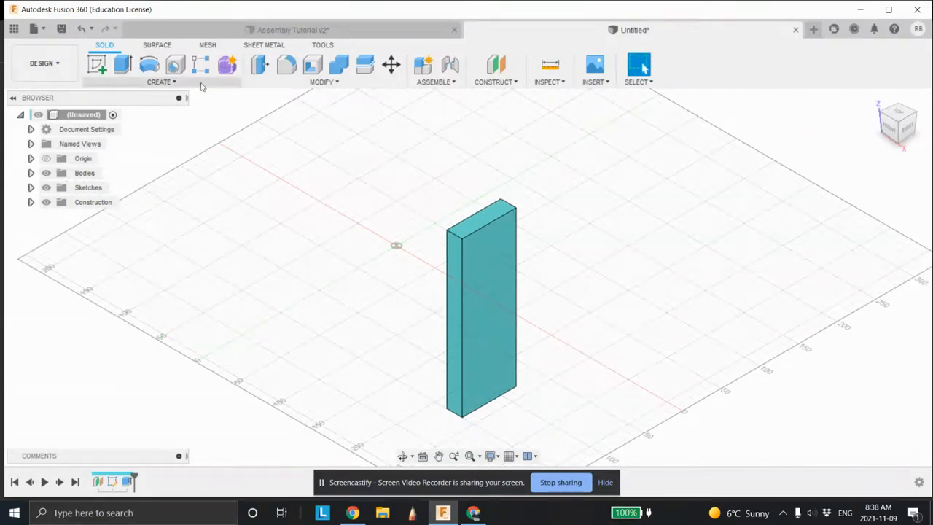
{"action": "left_click_drag", "start_coordinate": [612, 167], "coordinate": [381, 408]}
{"action": "left_click", "coordinate": [162, 81]}
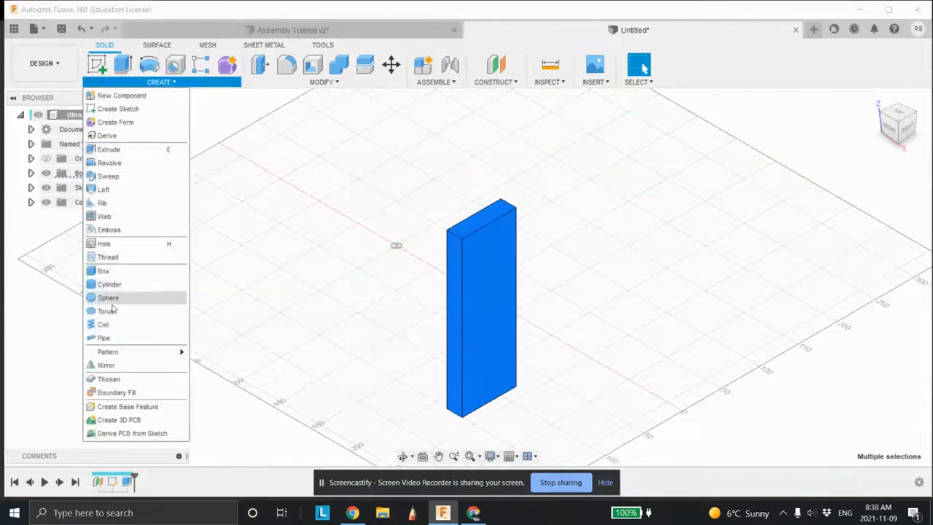
{"action": "left_click", "coordinate": [104, 365]}
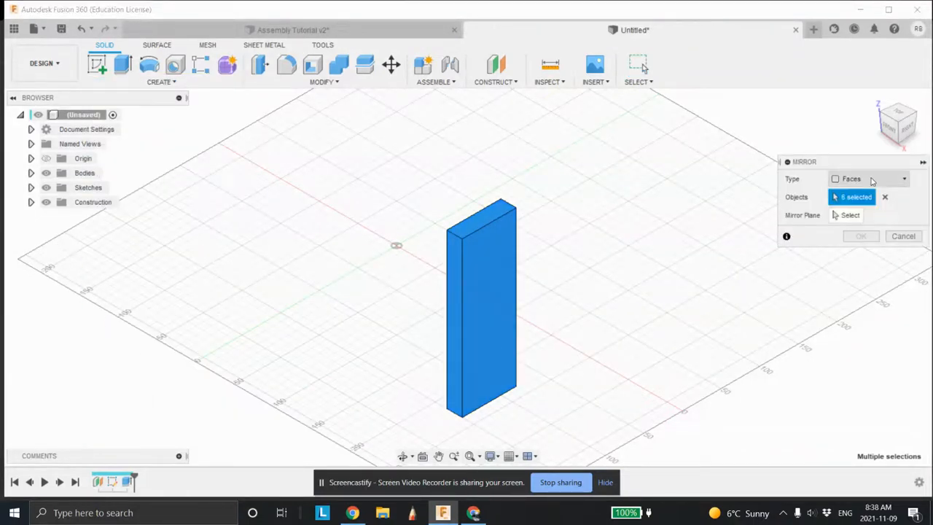
{"action": "left_click", "coordinate": [867, 182]}
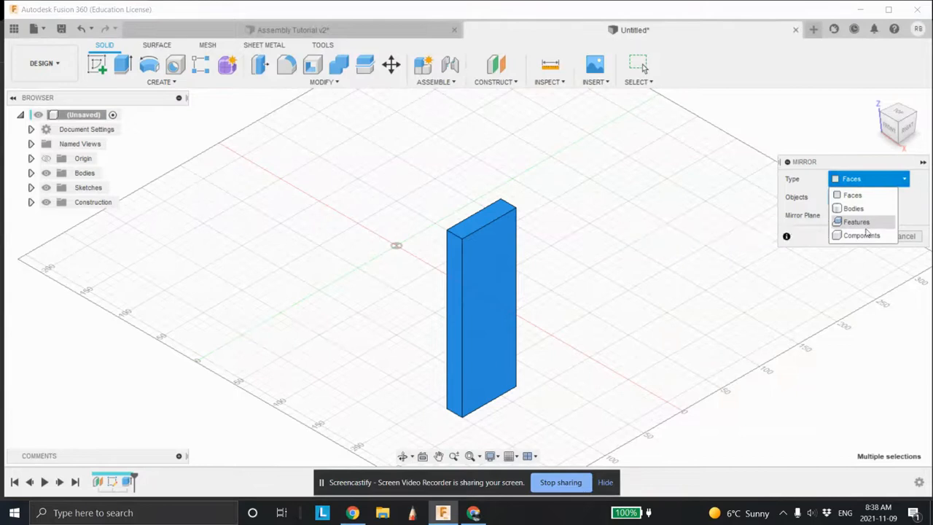
{"action": "left_click", "coordinate": [853, 209]}
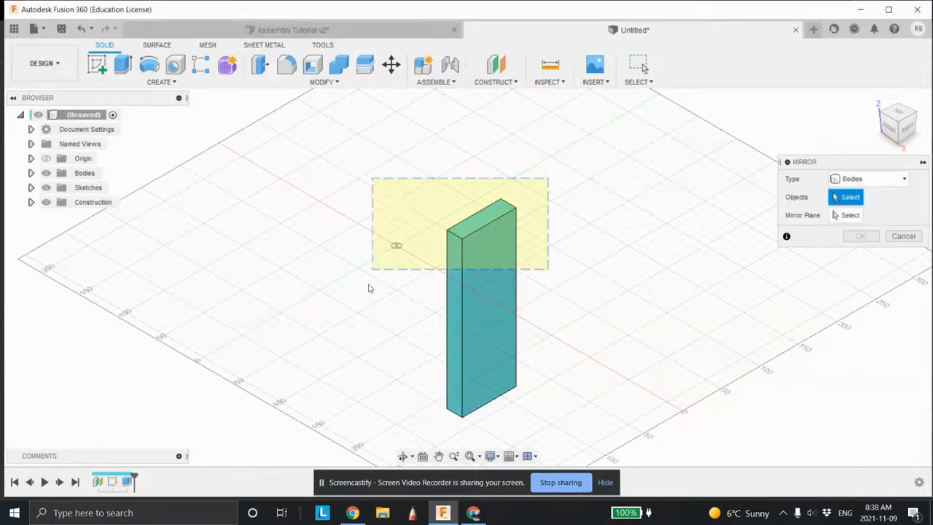
{"action": "left_click", "coordinate": [478, 364]}
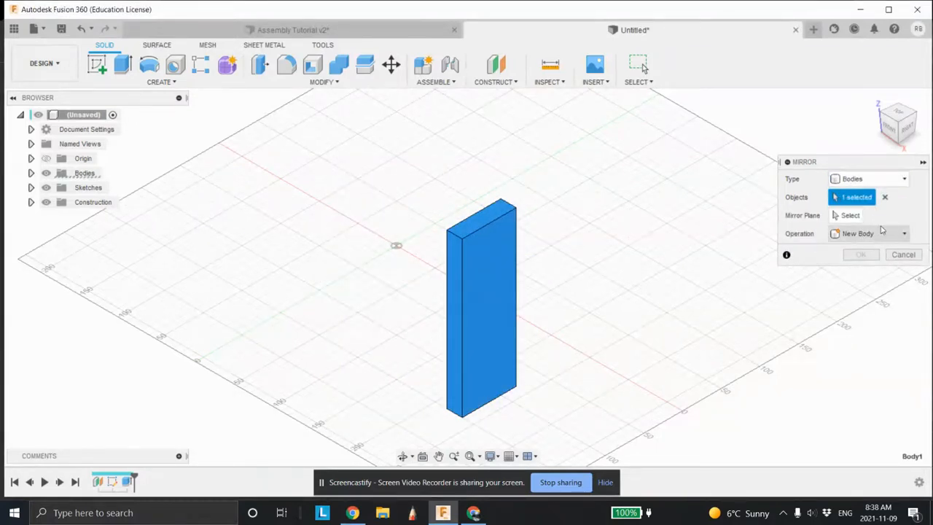
{"action": "left_click", "coordinate": [848, 215]}
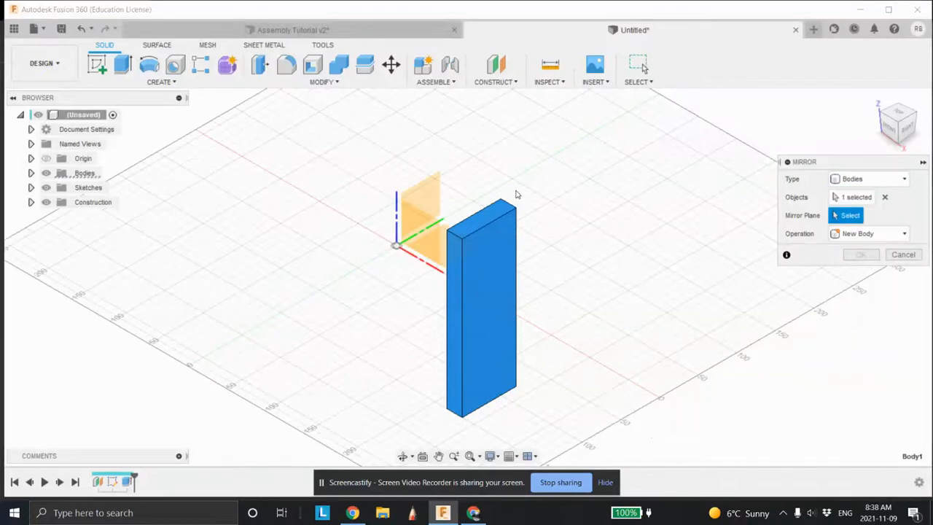
{"action": "left_click", "coordinate": [437, 195]}
{"action": "left_click", "coordinate": [861, 255]}
{"action": "middle_click_drag", "start_coordinate": [864, 256], "coordinate": [677, 240], "text": "shift"}
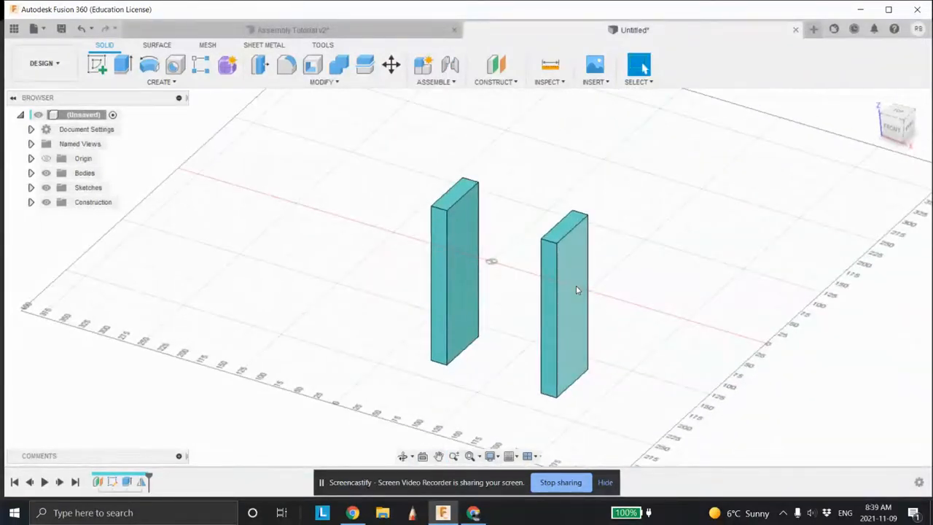
Measure the distance between the outer faces of the two upright plates
{"action": "left_click", "coordinate": [556, 84]}
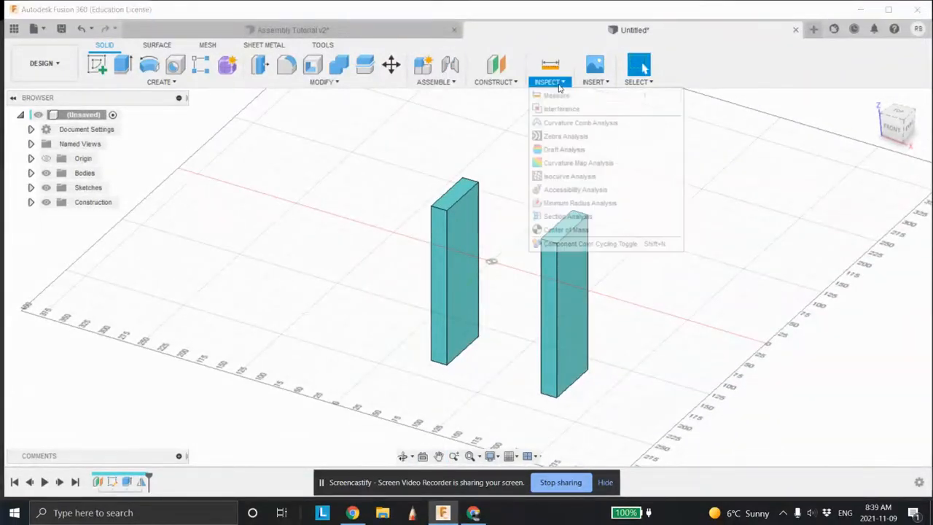
{"action": "left_click", "coordinate": [576, 98]}
{"action": "left_click", "coordinate": [577, 287]}
{"action": "middle_click_drag", "start_coordinate": [576, 287], "coordinate": [512, 298], "text": "shift"}
{"action": "left_click", "coordinate": [456, 295]}
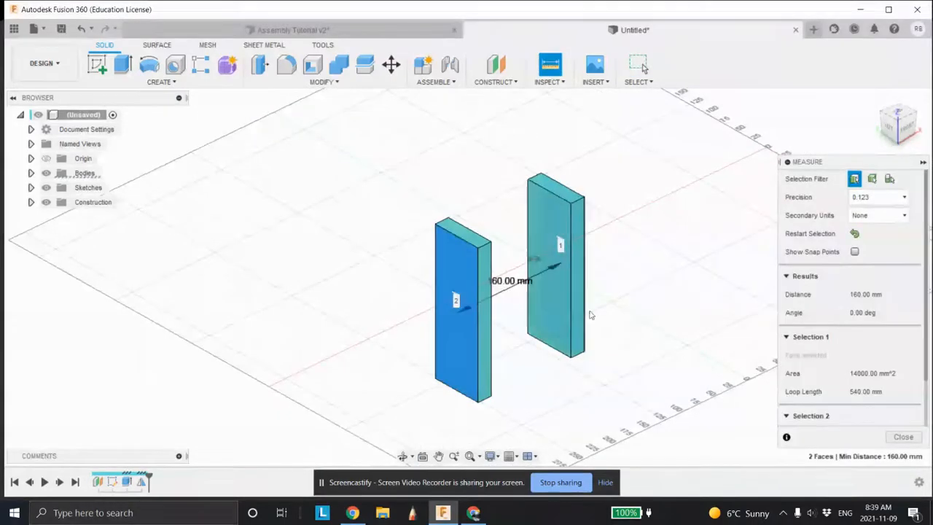
{"action": "middle_click_drag", "start_coordinate": [456, 296], "coordinate": [487, 303], "text": "shift"}
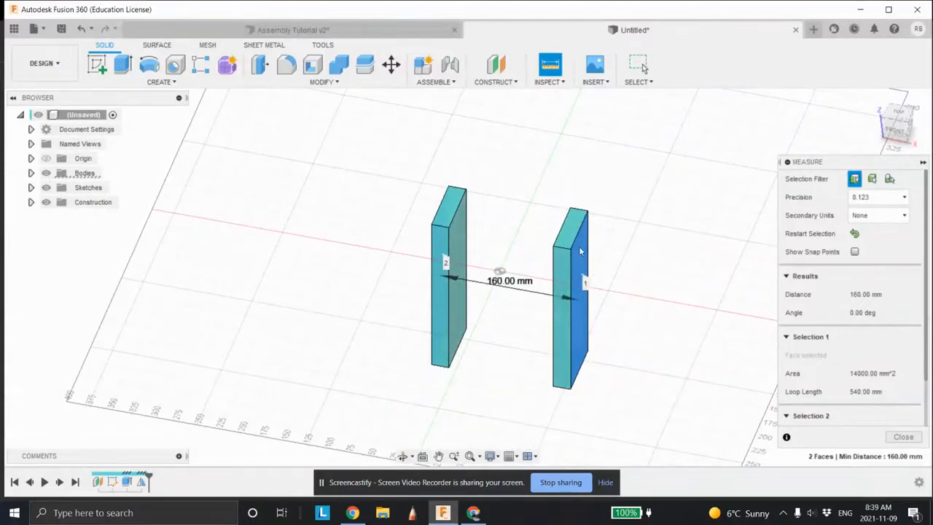
{"action": "left_click", "coordinate": [903, 436]}
Start a sketch on the inner face of the mirrored plate with Slice turned on, viewed straight on from the right
{"action": "middle_click_drag", "start_coordinate": [802, 379], "coordinate": [703, 345], "text": "shift"}
{"action": "middle_click_drag", "start_coordinate": [664, 317], "coordinate": [609, 253]}
{"action": "scroll", "coordinate": [473, 258], "scroll_direction": "up", "scroll_amount": 2}
{"action": "scroll", "coordinate": [546, 254], "scroll_direction": "up", "scroll_amount": 1}
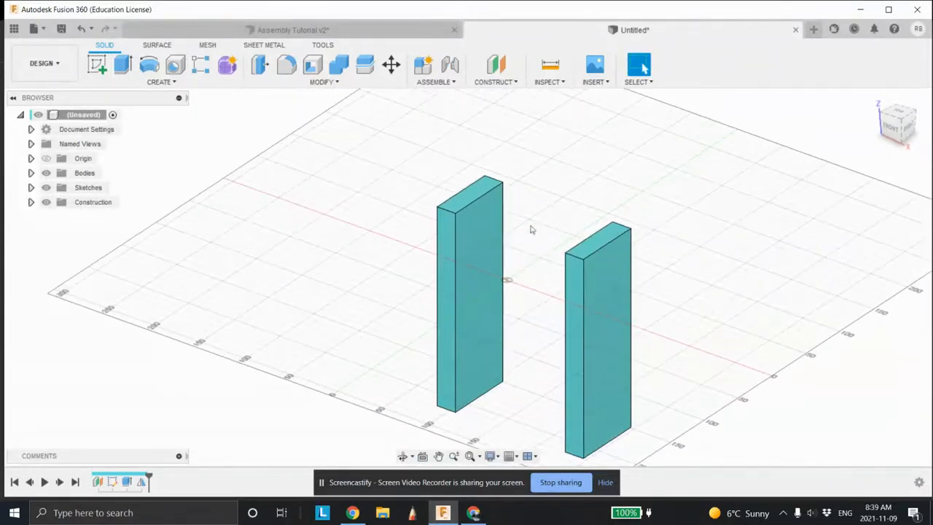
{"action": "left_click", "coordinate": [97, 66]}
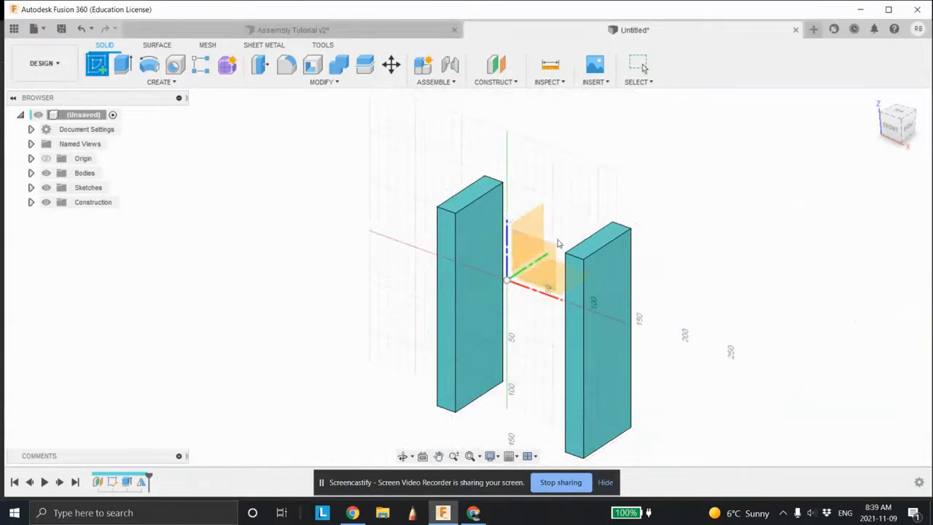
{"action": "left_click", "coordinate": [466, 216]}
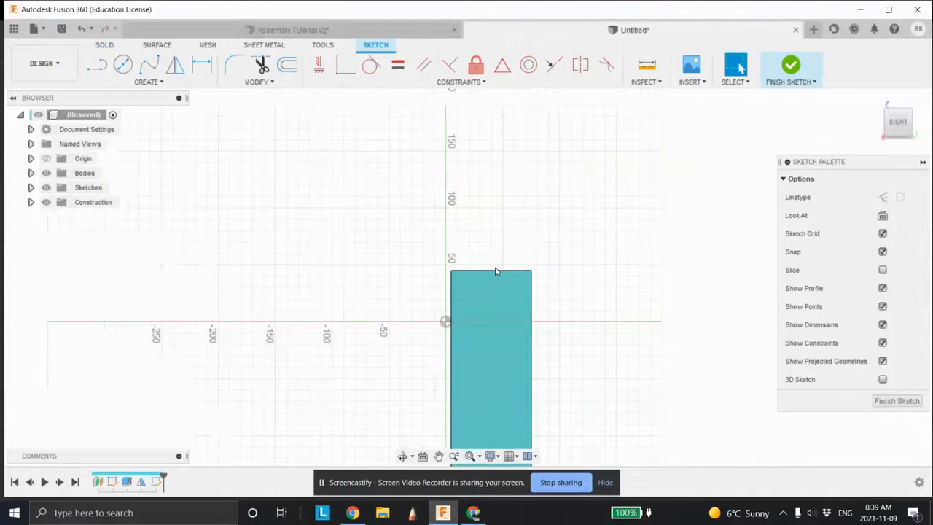
{"action": "middle_click_drag", "start_coordinate": [519, 348], "coordinate": [484, 252]}
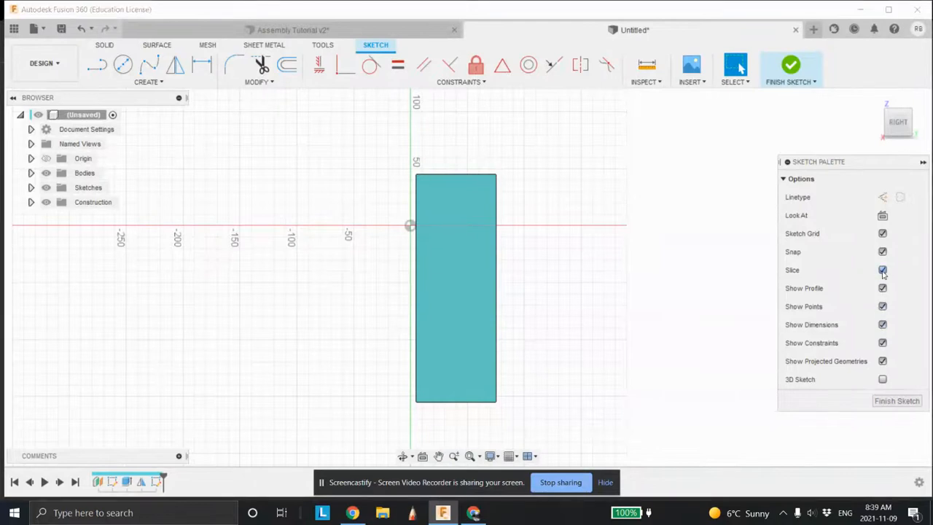
{"action": "left_click", "coordinate": [469, 258]}
{"action": "mouse_move", "coordinate": [503, 256]}
{"action": "middle_mouse_down", "text": "shift"}
{"action": "mouse_move", "coordinate": [537, 264]}
{"action": "mouse_move", "coordinate": [503, 265]}
{"action": "mouse_move", "coordinate": [513, 265]}
{"action": "middle_mouse_up", "text": "shift"}
{"action": "left_click", "coordinate": [905, 125]}
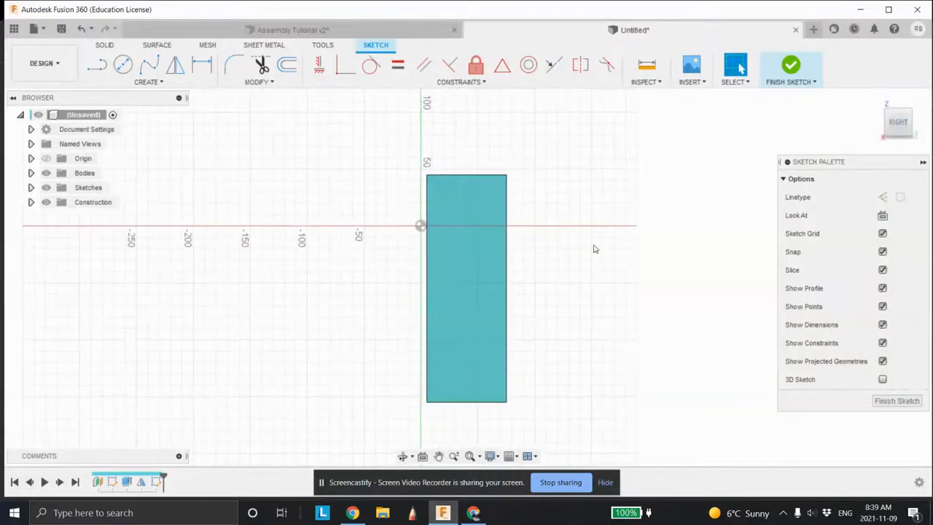
Sketch a two-point rectangle from the plate's upper corner across its full width, about 29 mm tall
{"action": "left_click", "coordinate": [148, 82]}
{"action": "mouse_move", "coordinate": [140, 110]}
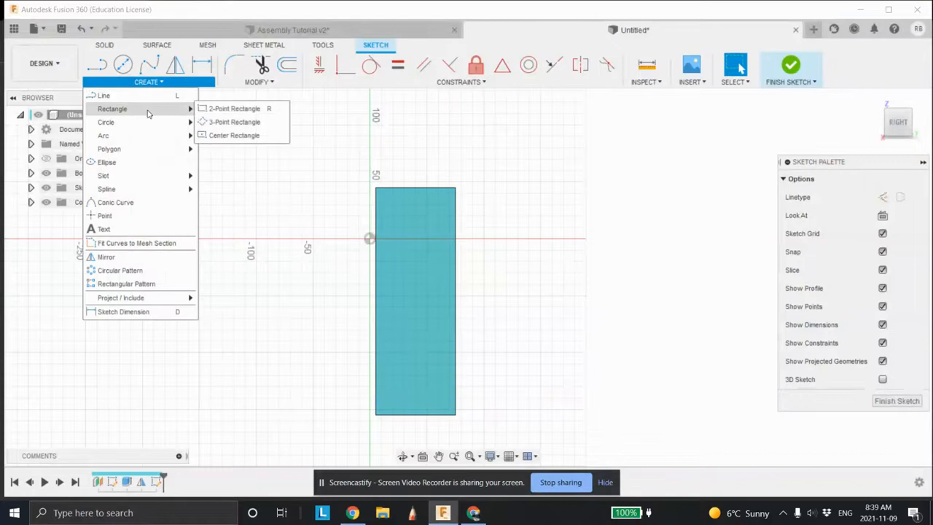
{"action": "left_click", "coordinate": [234, 109]}
{"action": "left_click", "coordinate": [376, 189]}
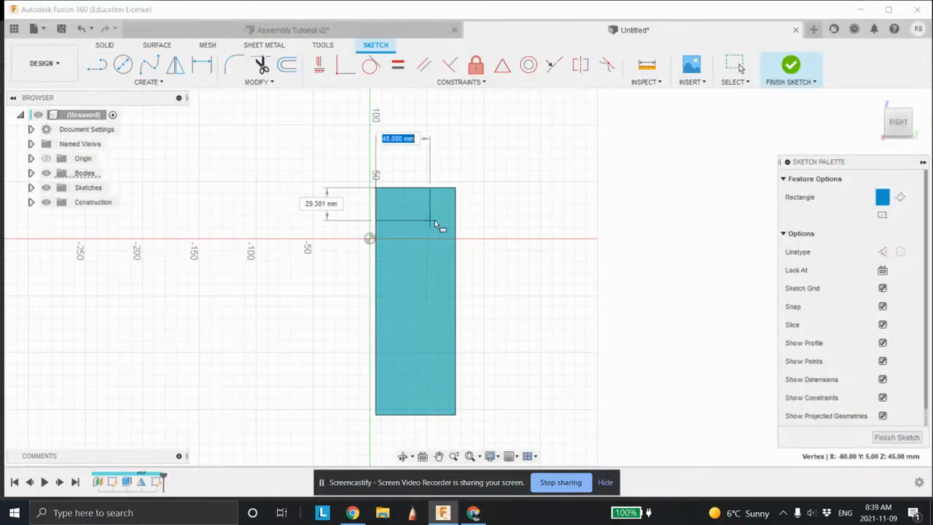
{"action": "left_click", "coordinate": [456, 220]}
{"action": "scroll", "coordinate": [445, 226], "scroll_direction": "up", "scroll_amount": 5}
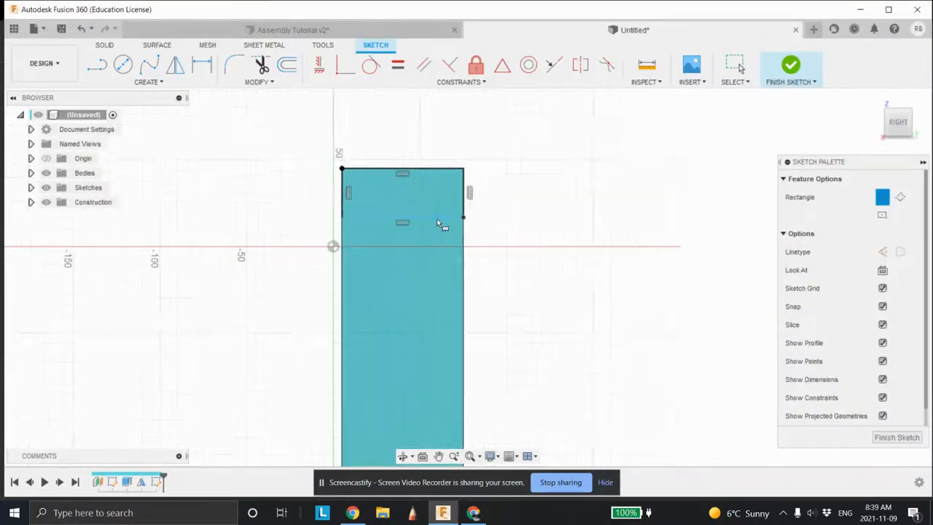
Dimension the rectangle's height to 20 mm and finish the sketch
{"action": "left_click", "coordinate": [202, 65]}
{"action": "left_click", "coordinate": [292, 178]}
{"action": "left_click", "coordinate": [233, 171]}
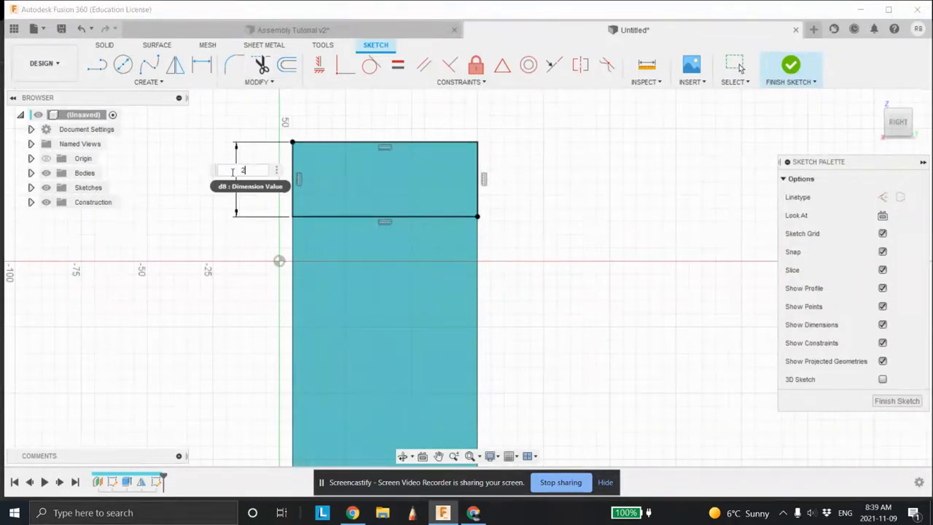
{"action": "key", "text": "Return"}
{"action": "key", "text": "r"}
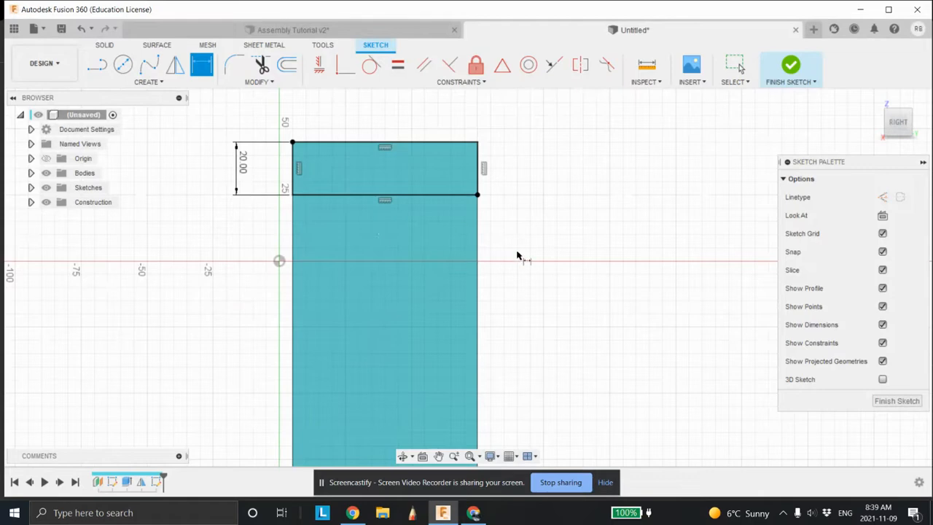
{"action": "left_click", "coordinate": [892, 401]}
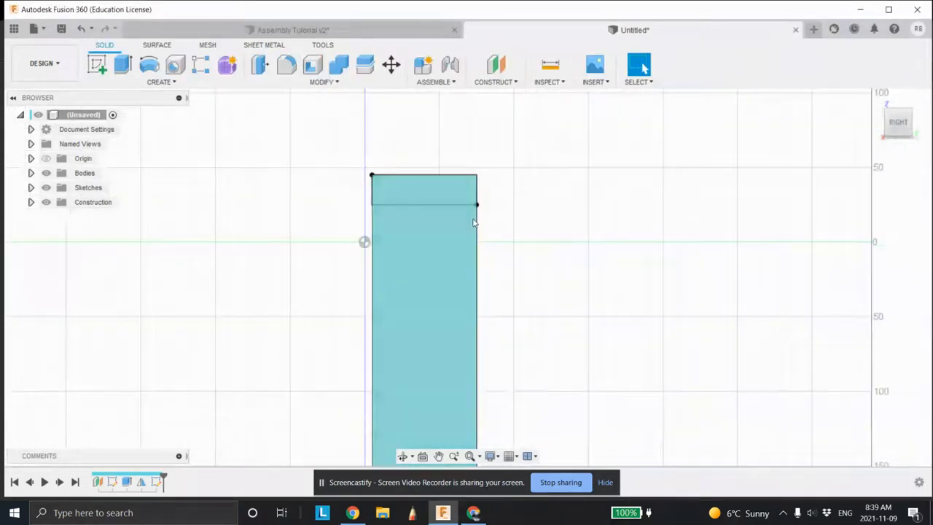
Extrude the rectangle profile 40 mm toward the opposite plate, with the operation set to New Component
{"action": "left_click", "coordinate": [368, 174]}
{"action": "right_click", "coordinate": [369, 174]}
{"action": "left_click", "coordinate": [409, 158]}
{"action": "middle_click_drag", "start_coordinate": [350, 161], "coordinate": [414, 206], "text": "shift"}
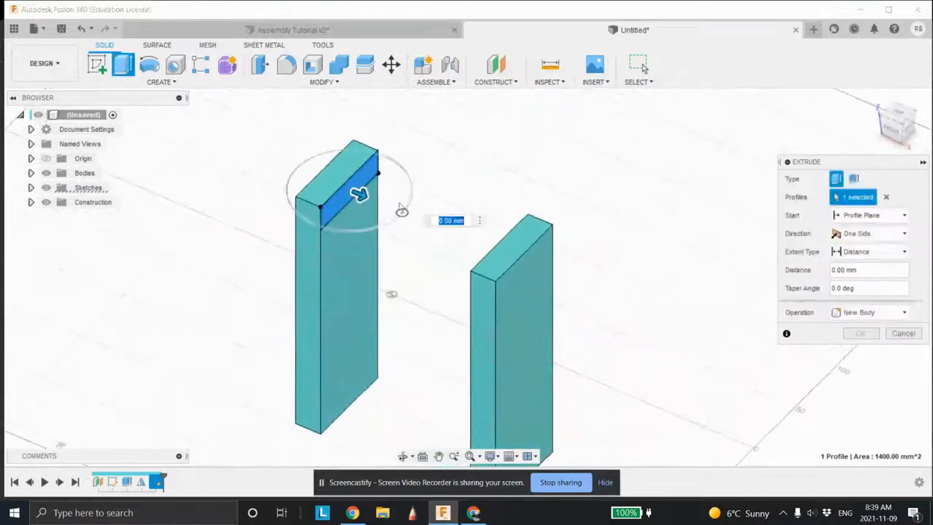
{"action": "left_click_drag", "start_coordinate": [360, 195], "coordinate": [411, 214]}
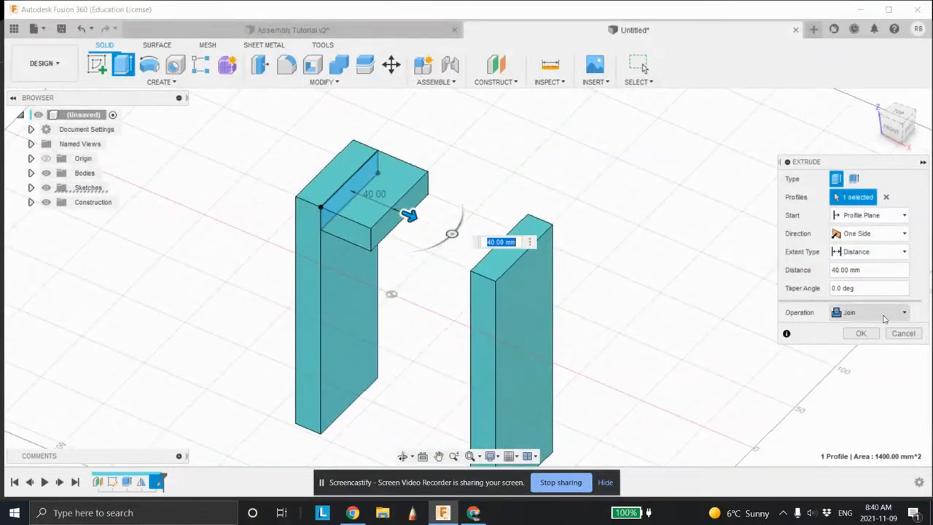
{"action": "left_click", "coordinate": [884, 316]}
{"action": "left_click", "coordinate": [867, 382]}
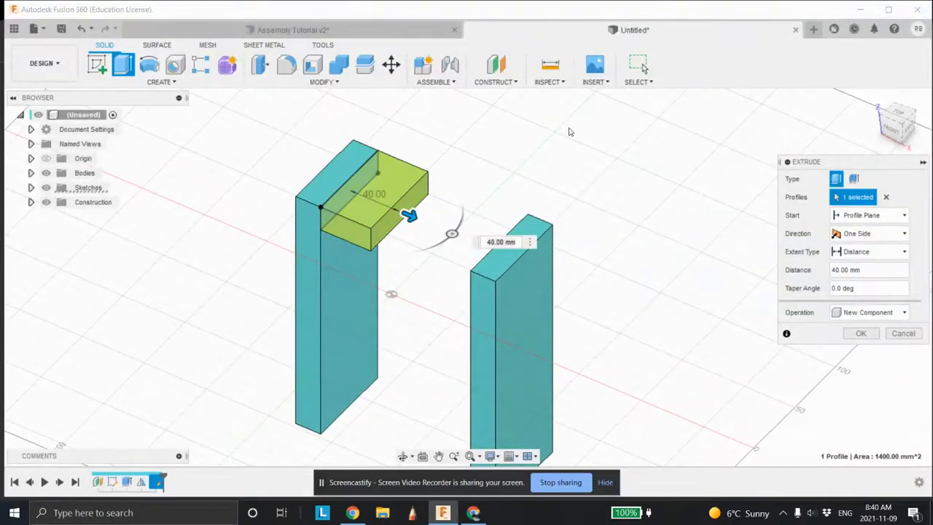
Toggle Component Color Cycling off and back on to compare the component colours
{"action": "left_click", "coordinate": [562, 86]}
{"action": "left_click", "coordinate": [568, 244]}
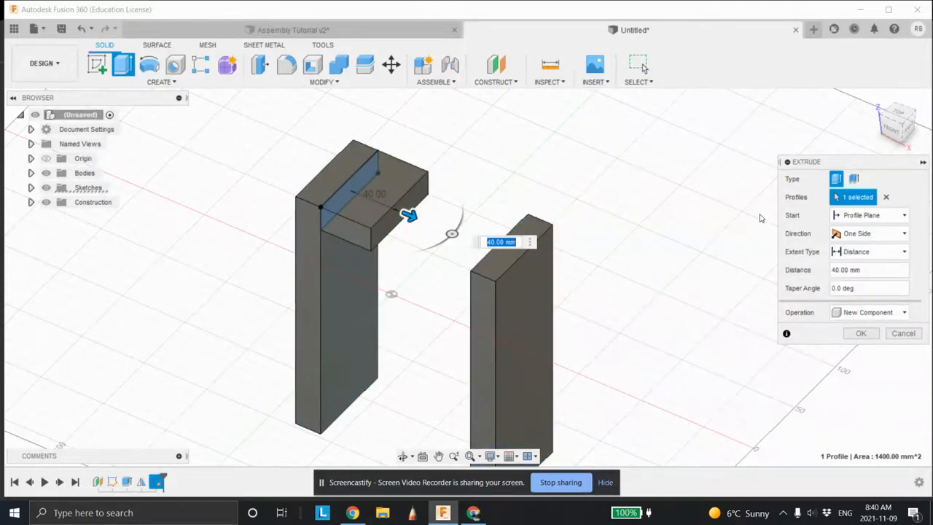
{"action": "left_click", "coordinate": [554, 86]}
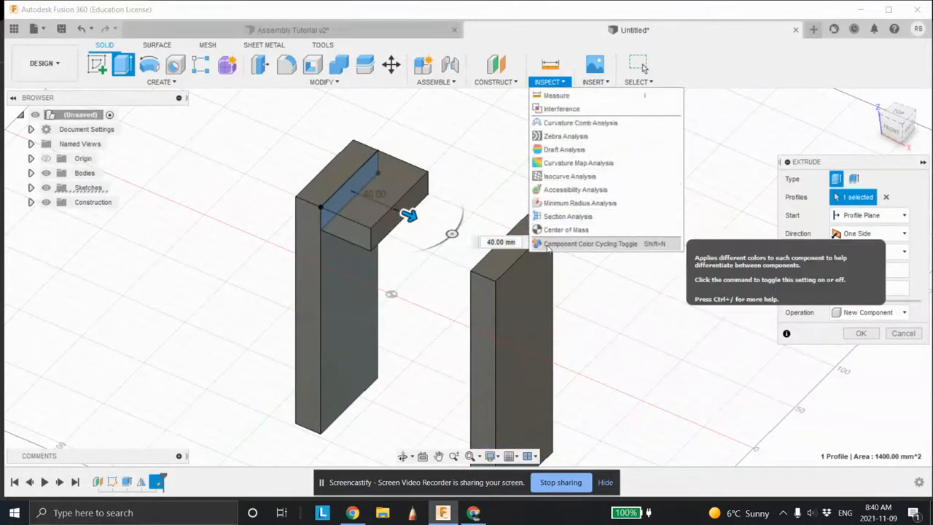
{"action": "left_click", "coordinate": [568, 243]}
Extend the crossbar extrusion to 120 mm so it reaches the opposite plate, and create it as a new component
{"action": "left_click_drag", "start_coordinate": [410, 215], "coordinate": [472, 248]}
{"action": "middle_click_drag", "start_coordinate": [473, 248], "coordinate": [533, 219], "text": "shift"}
{"action": "left_click_drag", "start_coordinate": [463, 188], "coordinate": [576, 233]}
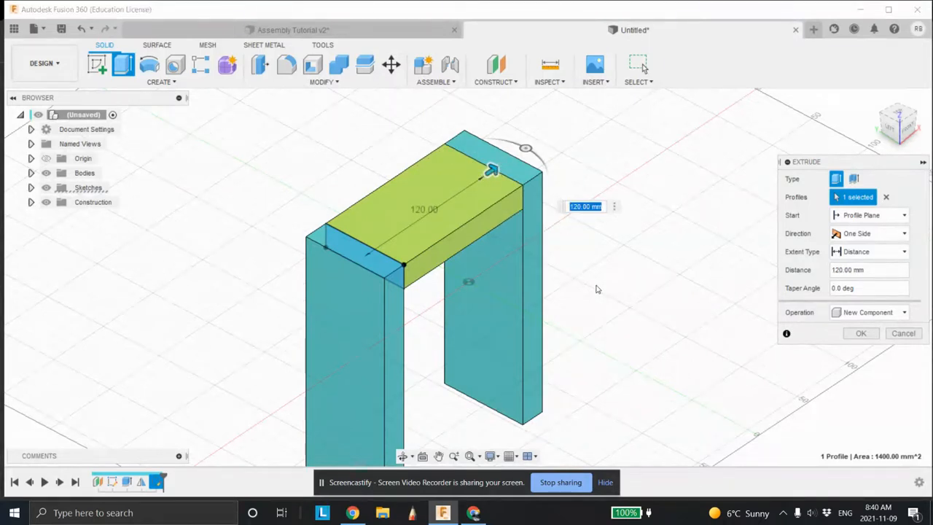
{"action": "left_click", "coordinate": [861, 333]}
Fillet the front top edge of the crossbar with a 5 mm radius
{"action": "left_click_drag", "start_coordinate": [898, 124], "coordinate": [412, 177]}
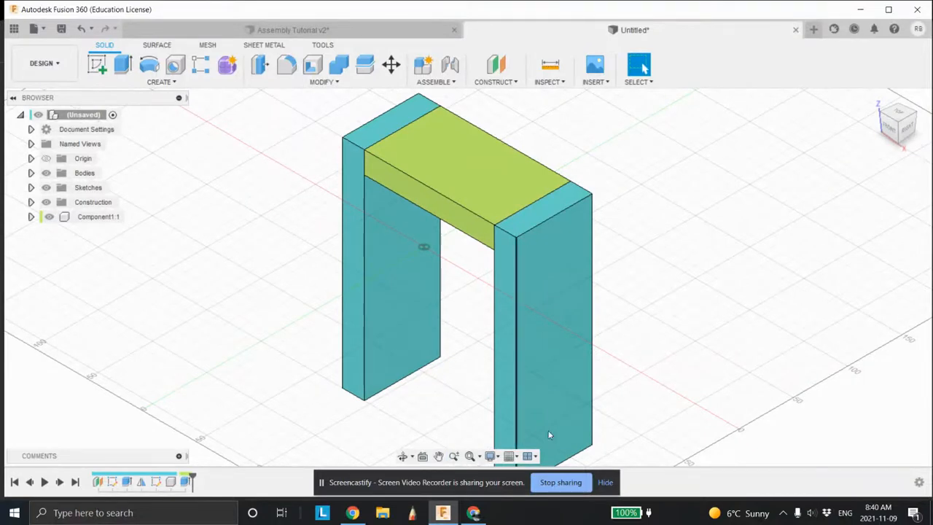
{"action": "left_click", "coordinate": [286, 64]}
{"action": "left_click", "coordinate": [443, 190]}
{"action": "type", "text": "5"}
{"action": "key", "text": "Return"}
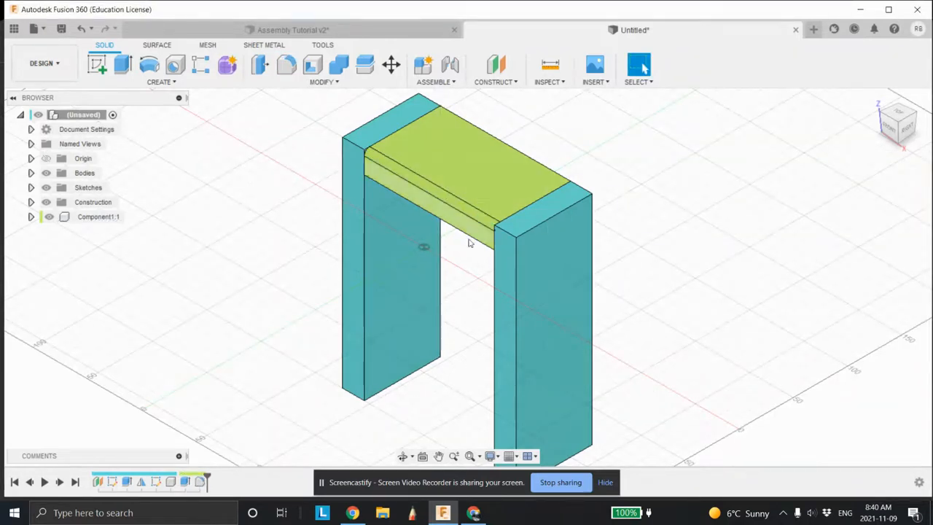
Fillet the front top edges of both side plates, starting with the mirrored plate
{"action": "left_click", "coordinate": [286, 64]}
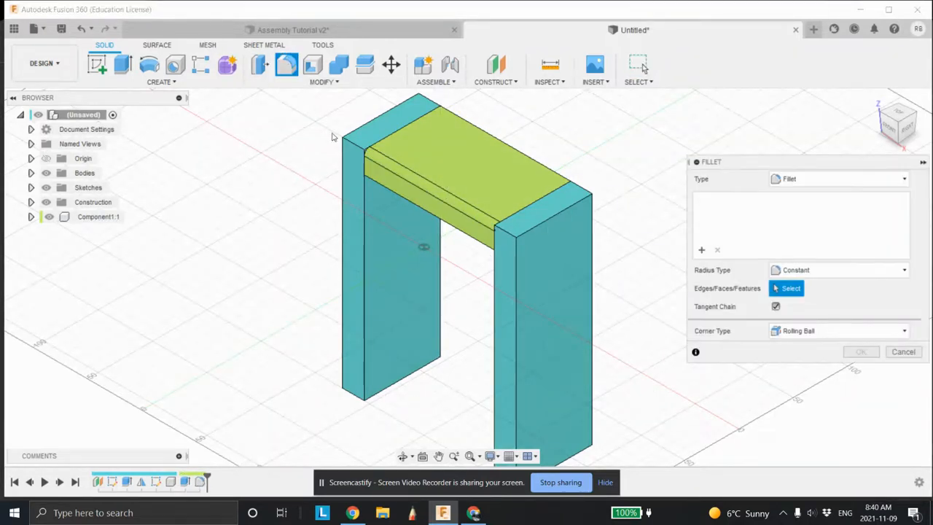
{"action": "left_click", "coordinate": [361, 165]}
{"action": "key", "text": "Return"}
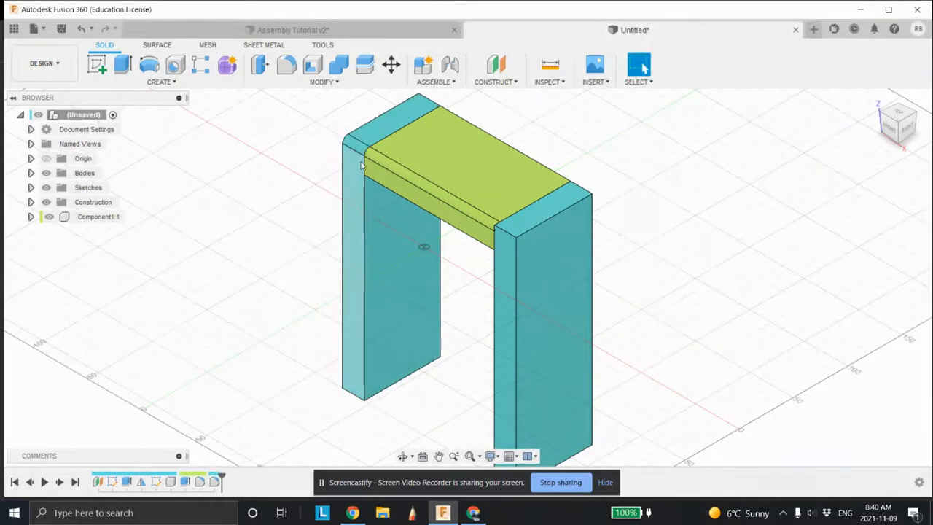
{"action": "left_click", "coordinate": [295, 67]}
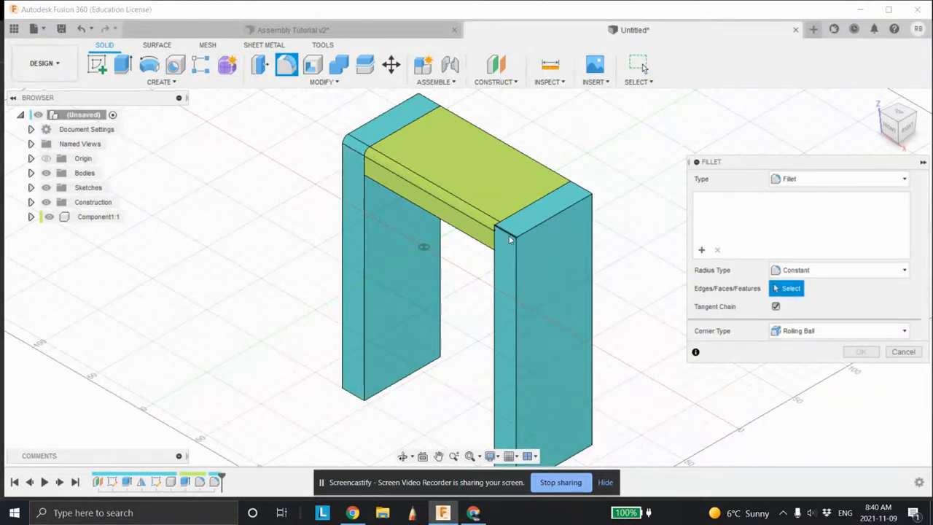
{"action": "left_click", "coordinate": [510, 240]}
{"action": "type", "text": "1"}
{"action": "key", "text": "Return"}
Fillet the rear top edge of one side plate with a 5 mm radius
{"action": "middle_click_drag", "start_coordinate": [518, 239], "coordinate": [402, 229], "text": "shift"}
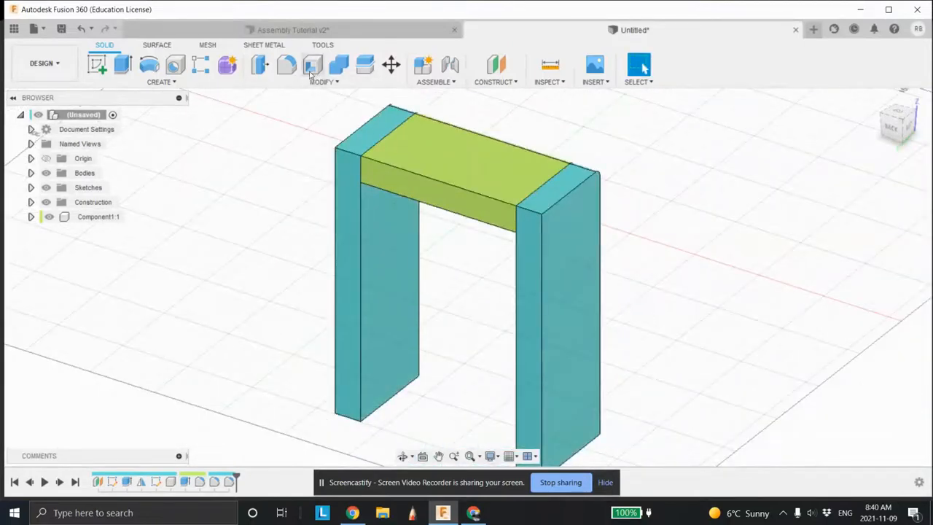
{"action": "key", "text": "f"}
{"action": "left_click", "coordinate": [349, 151]}
{"action": "type", "text": "5"}
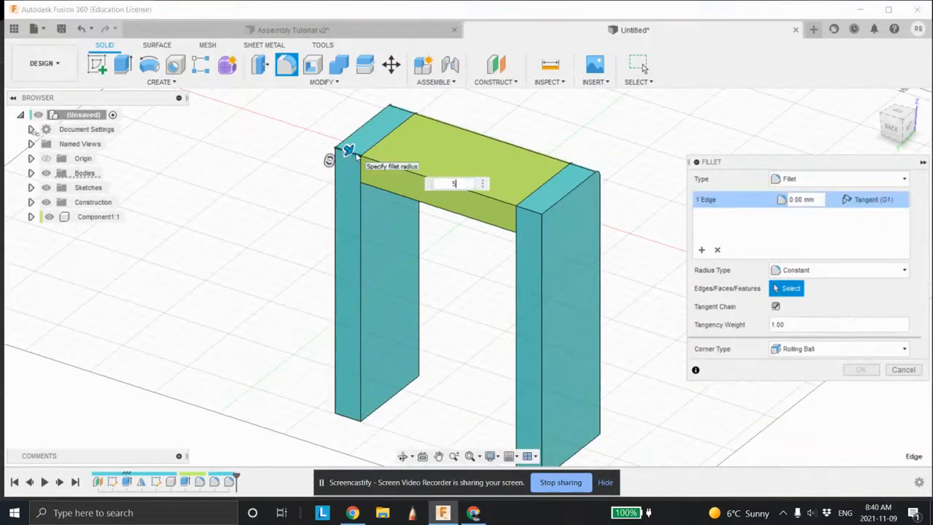
{"action": "key", "text": "Return"}
Fillet the rear top edges of the crossbar and the remaining side plate with a 5 mm radius each
{"action": "key", "text": "f"}
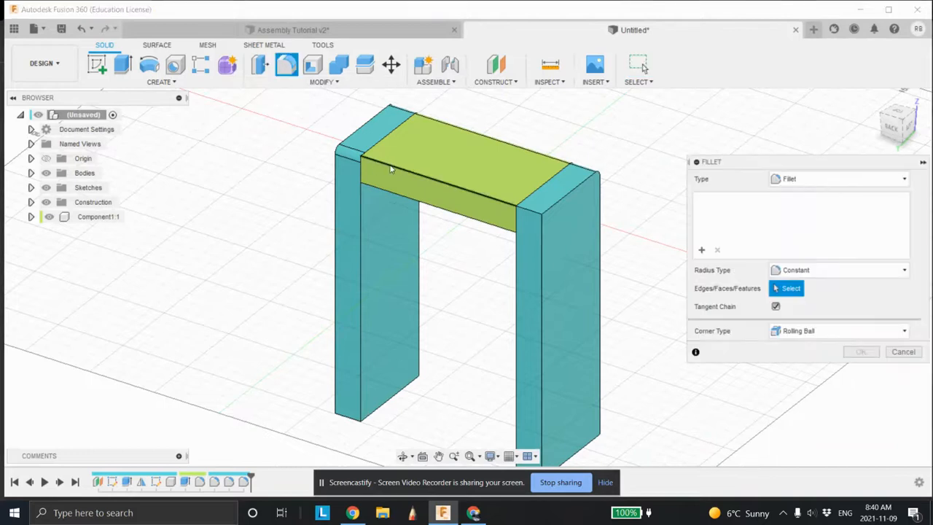
{"action": "left_click", "coordinate": [384, 169]}
{"action": "type", "text": "5"}
{"action": "key", "text": "Return"}
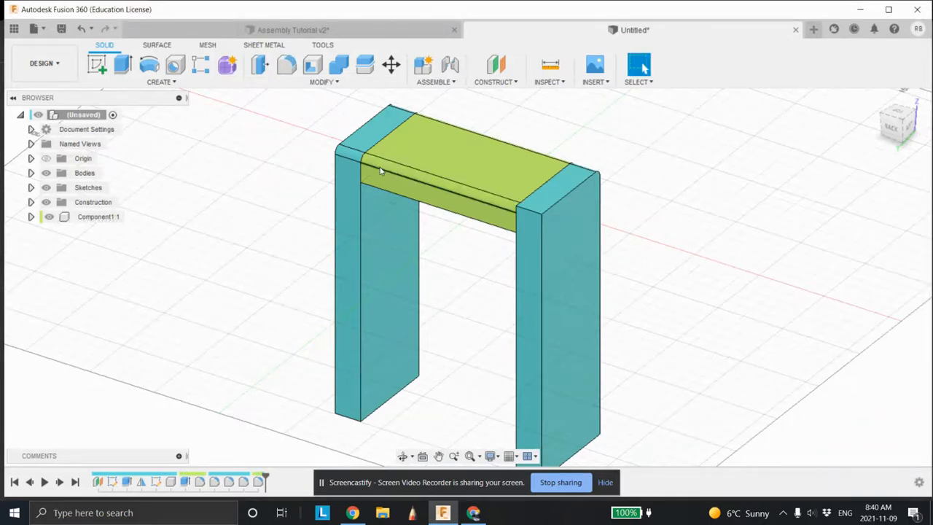
{"action": "key", "text": "f"}
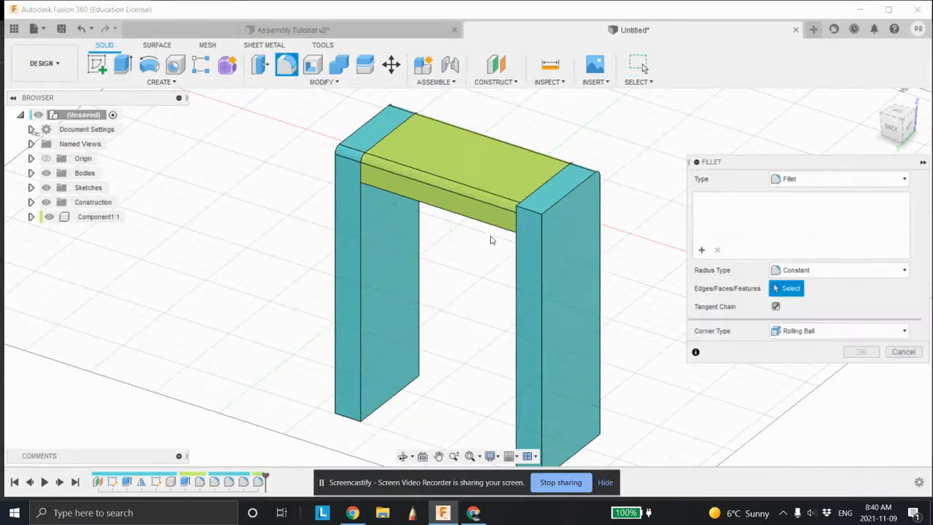
{"action": "left_click", "coordinate": [537, 218]}
{"action": "type", "text": "5"}
{"action": "key", "text": "Return"}
{"action": "mouse_move", "coordinate": [496, 237]}
{"action": "middle_mouse_down", "text": "shift"}
{"action": "mouse_move", "coordinate": [585, 229]}
{"action": "mouse_move", "coordinate": [501, 237]}
{"action": "mouse_move", "coordinate": [495, 218]}
{"action": "middle_mouse_up", "text": "shift"}
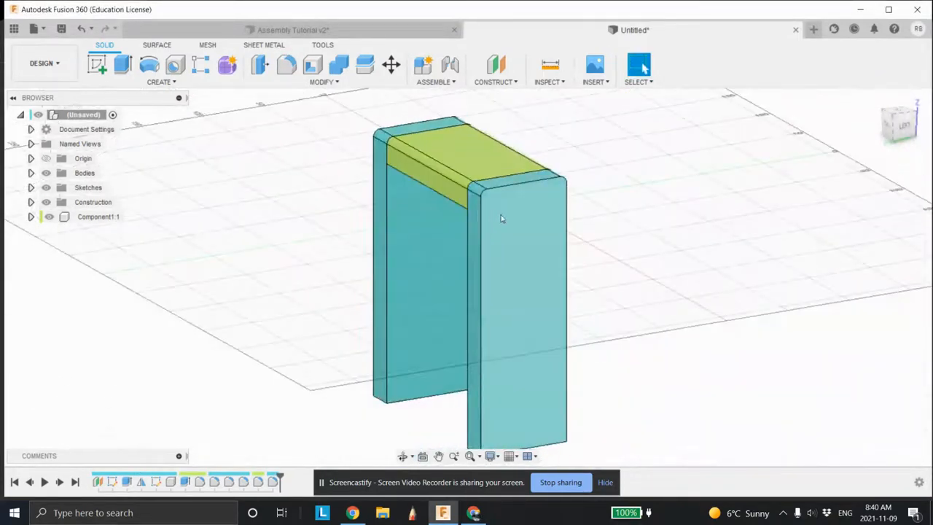
Start a sketch on a side plate's bottom end face and draw a two-point rectangle about 231 by 171 mm around the frame
{"action": "middle_click_drag", "start_coordinate": [509, 202], "coordinate": [398, 198], "text": "shift"}
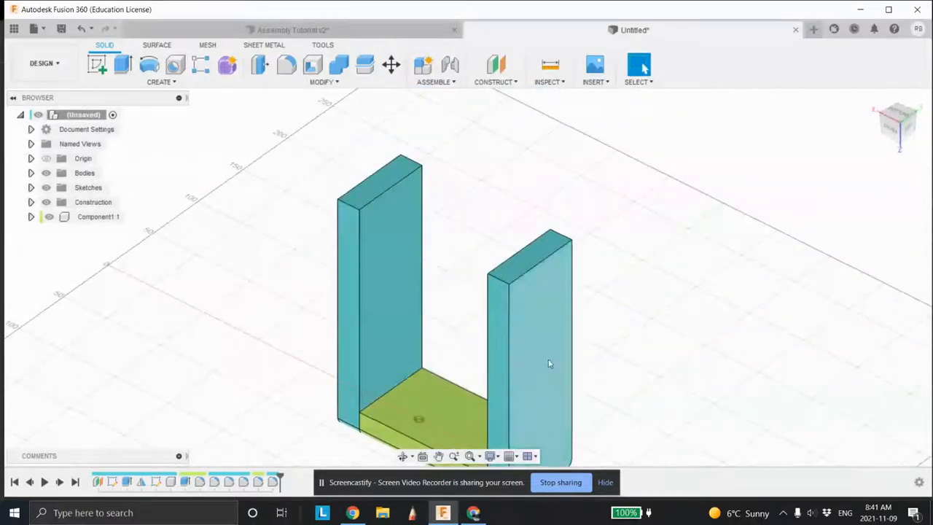
{"action": "left_click", "coordinate": [97, 65]}
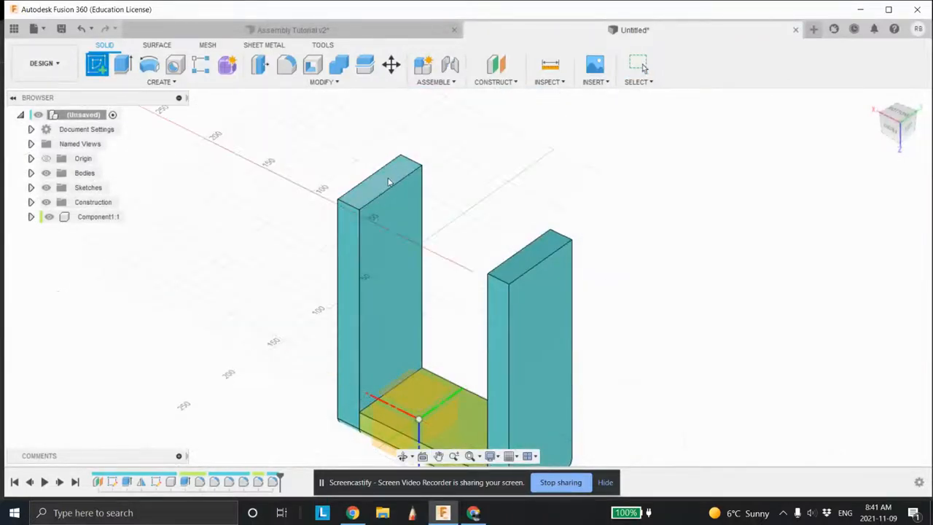
{"action": "left_click", "coordinate": [389, 182]}
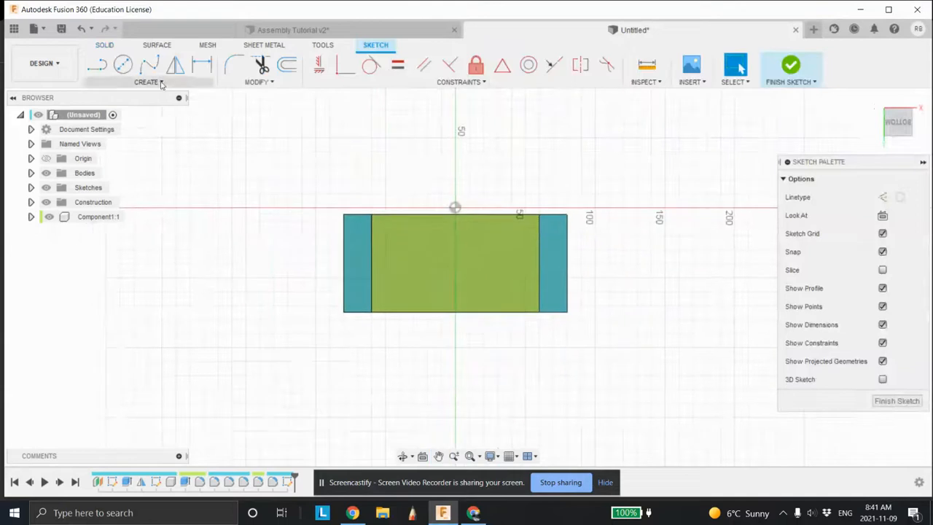
{"action": "left_click", "coordinate": [162, 82]}
{"action": "mouse_move", "coordinate": [167, 108]}
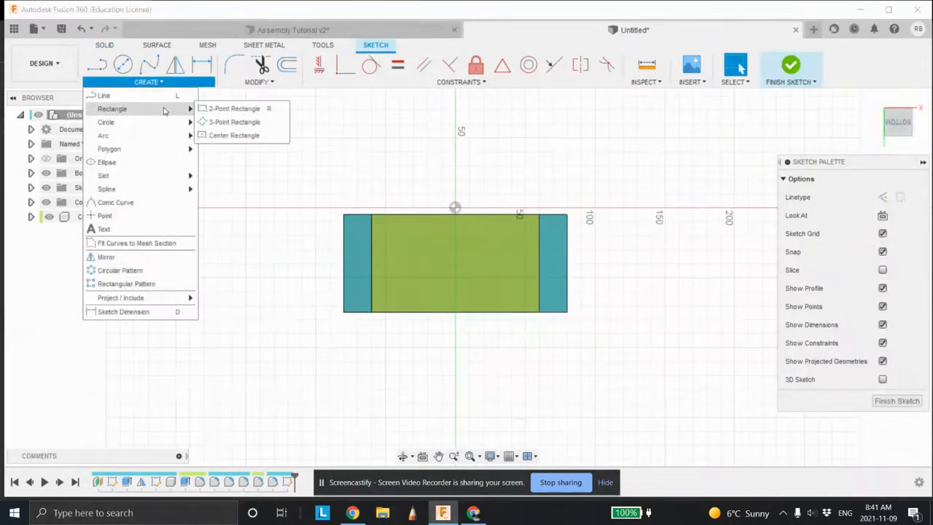
{"action": "left_click", "coordinate": [218, 109]}
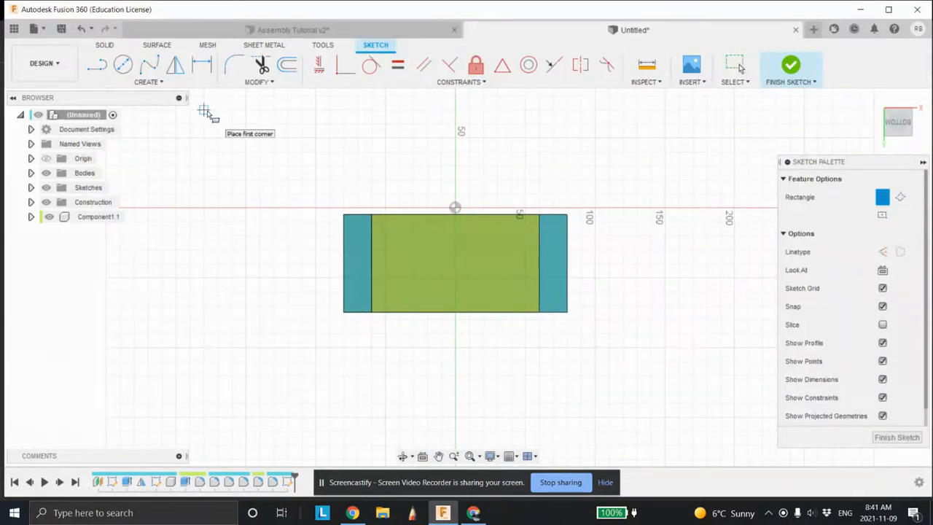
{"action": "left_click", "coordinate": [293, 151]}
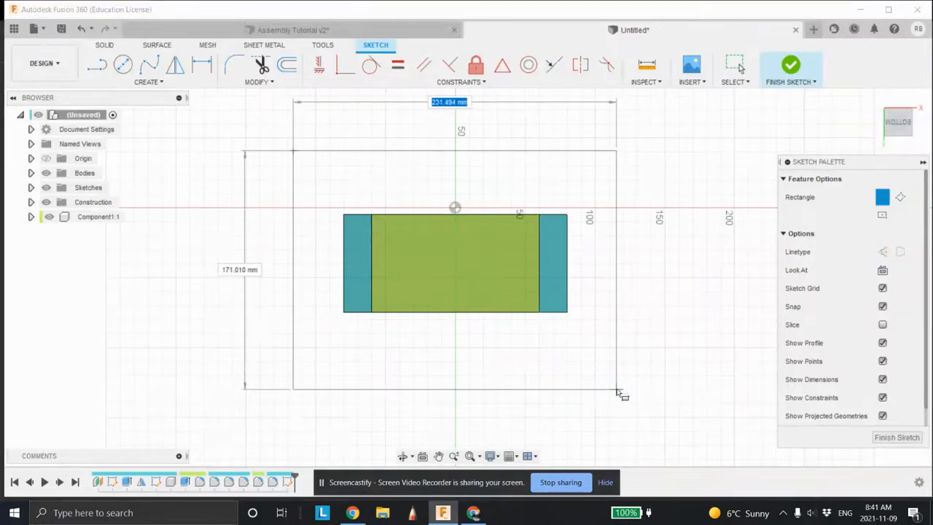
{"action": "left_click", "coordinate": [616, 389]}
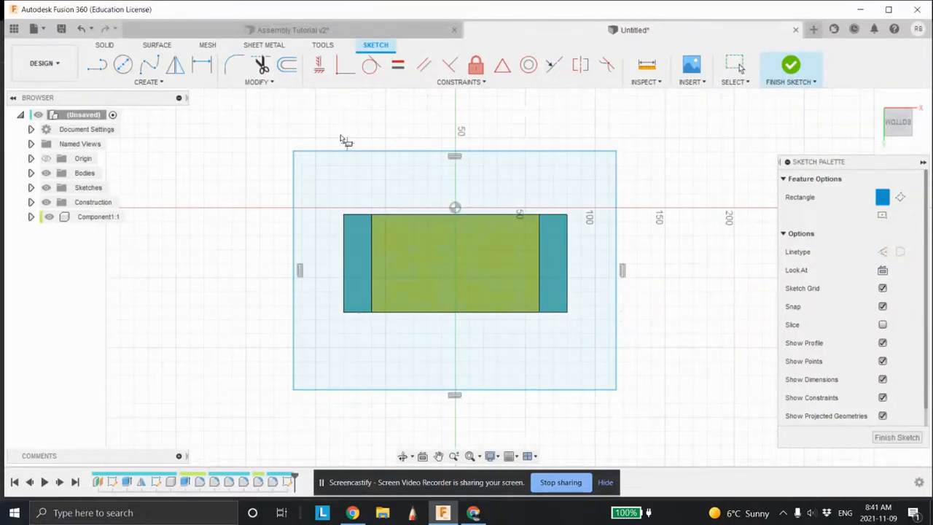
Dimension the rectangle's two long sides 35 mm from the frame's front and rear edges
{"action": "left_click", "coordinate": [201, 64]}
{"action": "left_click", "coordinate": [367, 152]}
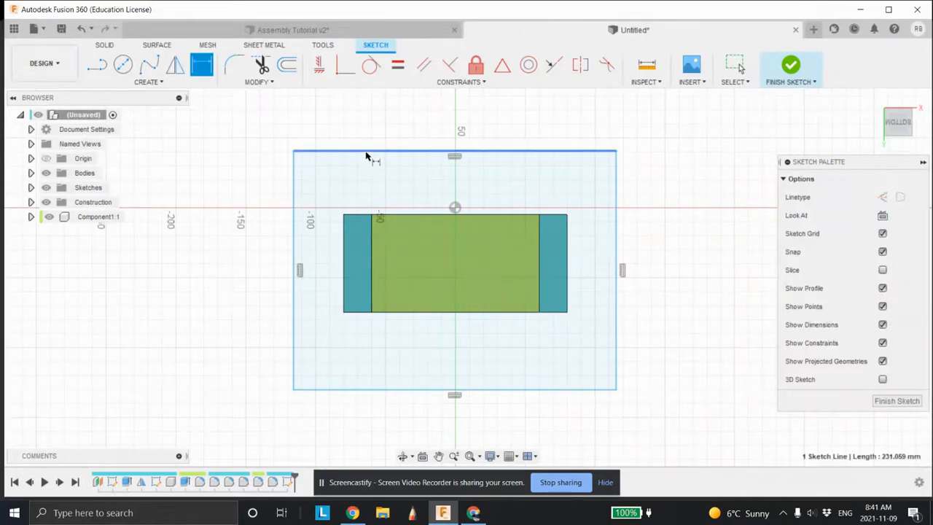
{"action": "left_click", "coordinate": [358, 211]}
{"action": "left_click", "coordinate": [253, 184]}
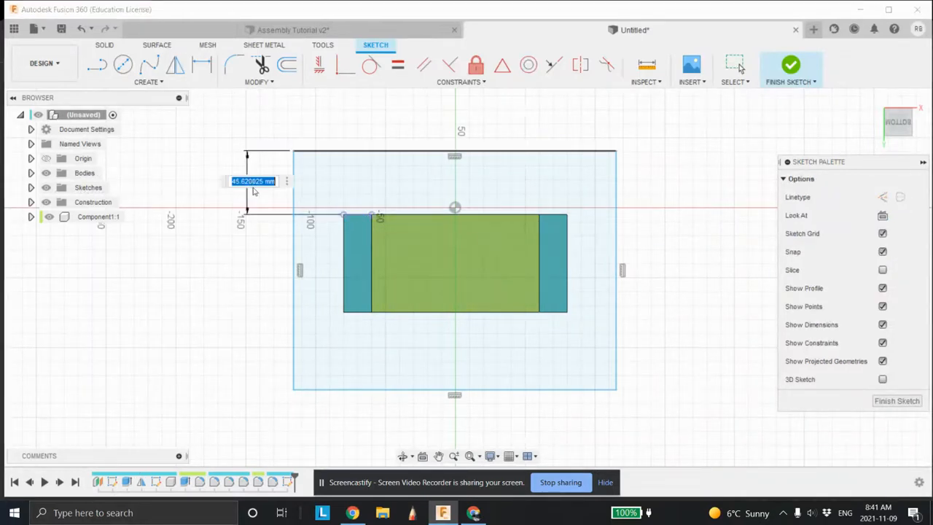
{"action": "type", "text": "35"}
{"action": "key", "text": "Return"}
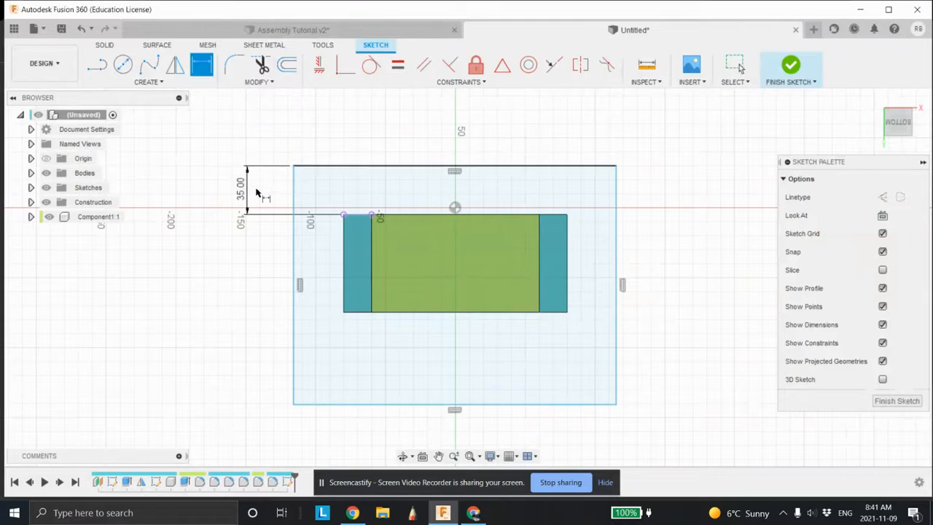
{"action": "left_click", "coordinate": [394, 312]}
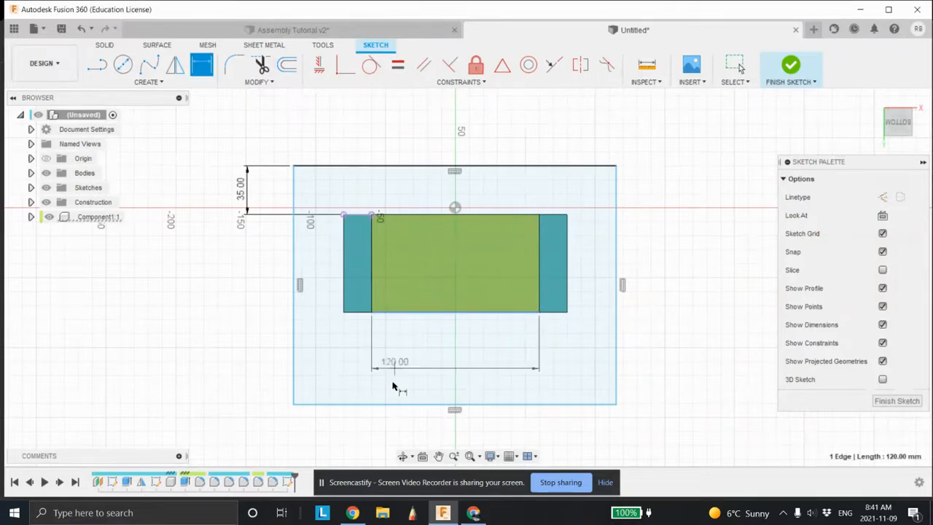
{"action": "left_click", "coordinate": [395, 404]}
{"action": "left_click", "coordinate": [242, 394]}
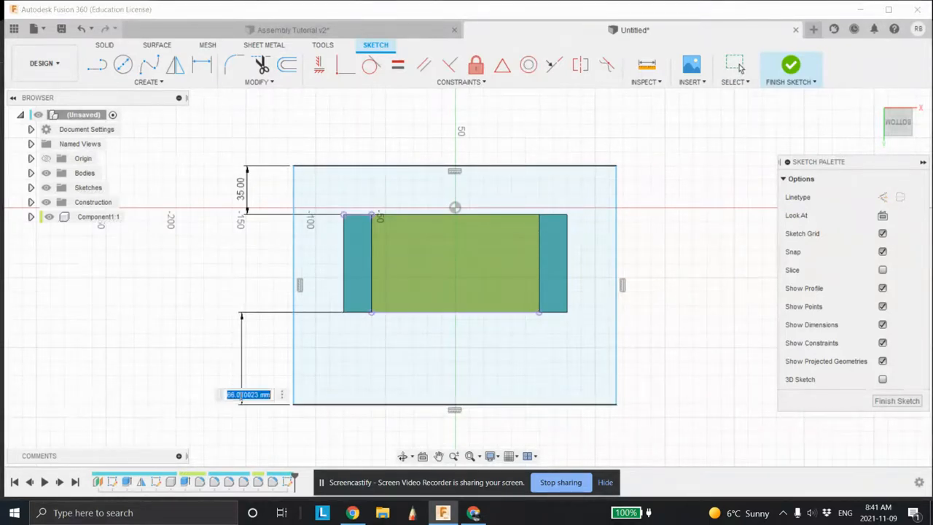
{"action": "type", "text": "35"}
{"action": "key", "text": "Return"}
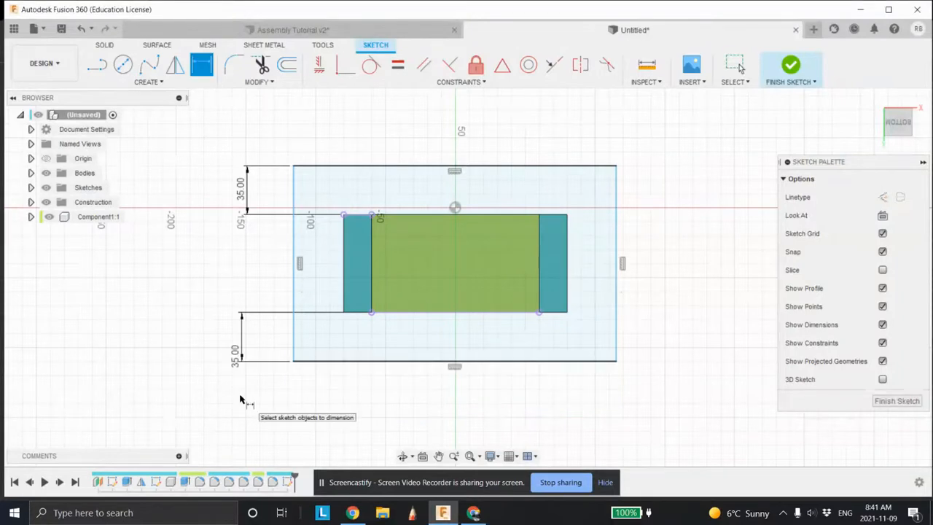
Dimension the rectangle's two short sides 35 mm from the side plates' outer edges and finish the sketch
{"action": "left_click", "coordinate": [568, 262]}
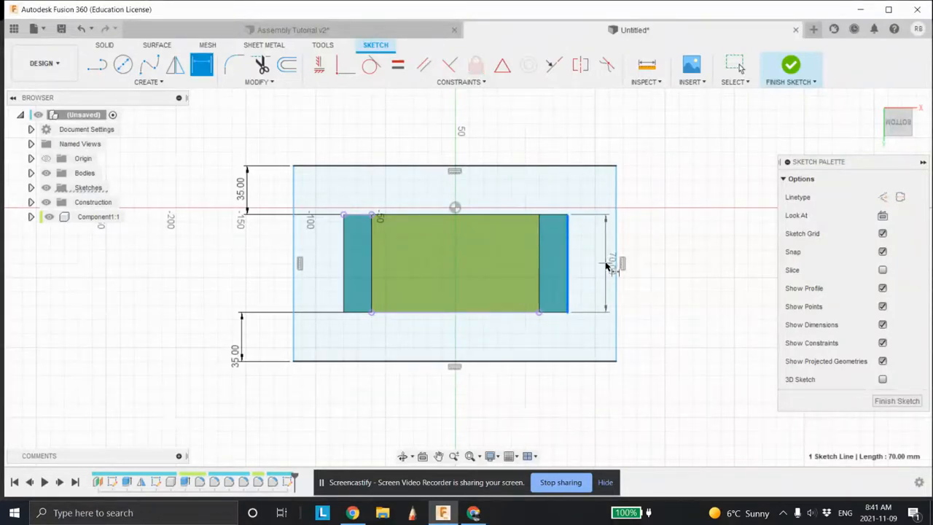
{"action": "left_click", "coordinate": [621, 268]}
{"action": "left_click", "coordinate": [665, 278]}
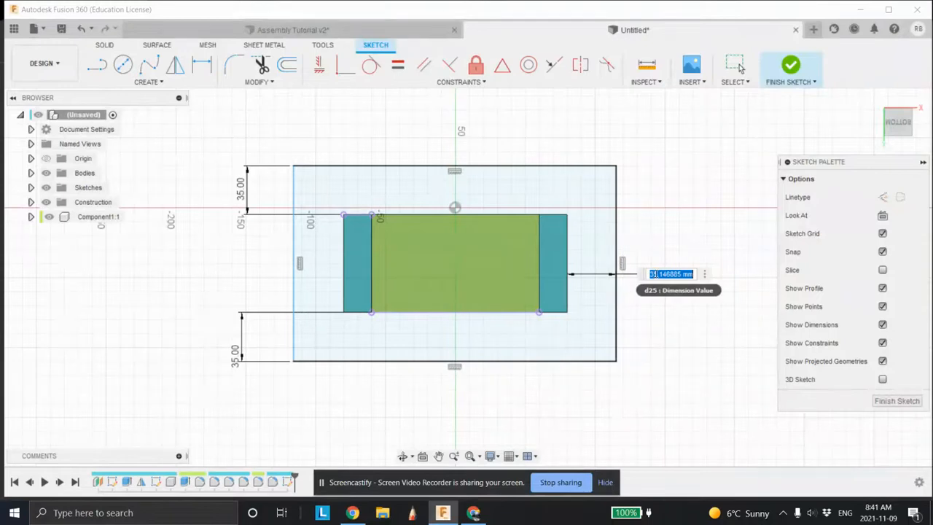
{"action": "type", "text": "35"}
{"action": "key", "text": "Return"}
{"action": "left_click", "coordinate": [342, 266]}
{"action": "left_click", "coordinate": [293, 263]}
{"action": "left_click", "coordinate": [235, 252]}
{"action": "type", "text": "3"}
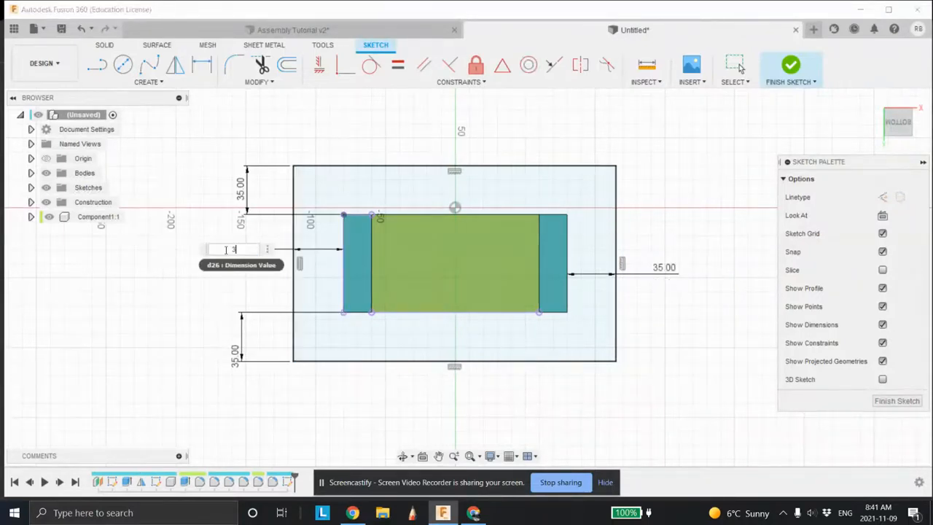
{"action": "type", "text": "5"}
{"action": "key", "text": "Return"}
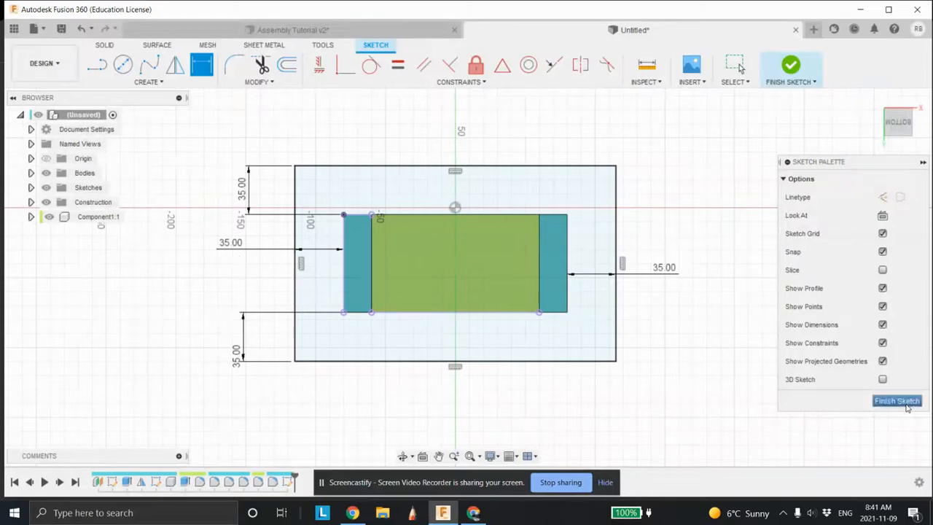
{"action": "left_click", "coordinate": [906, 405]}
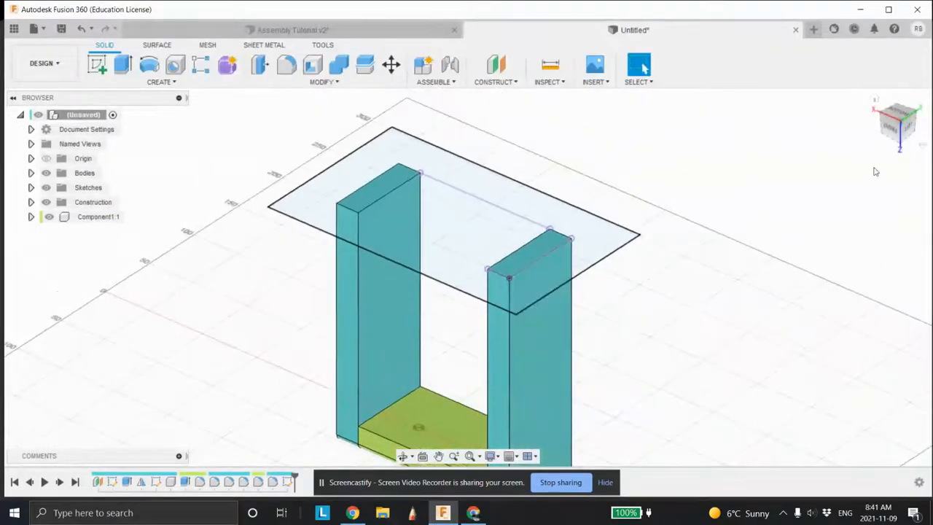
Extrude the full rectangle, including the area under the plates, 10 mm downward as a new component for the base
{"action": "left_click", "coordinate": [876, 100]}
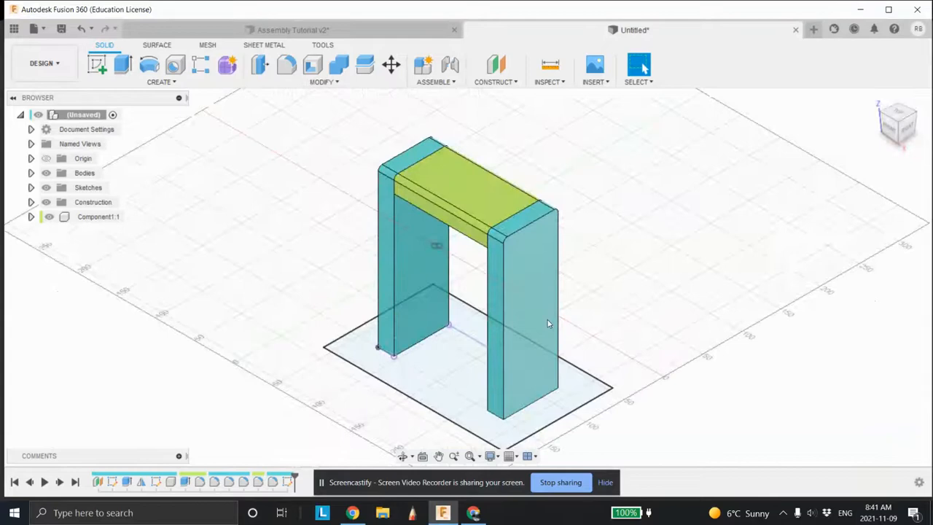
{"action": "left_click", "coordinate": [431, 346]}
{"action": "right_click", "coordinate": [431, 346]}
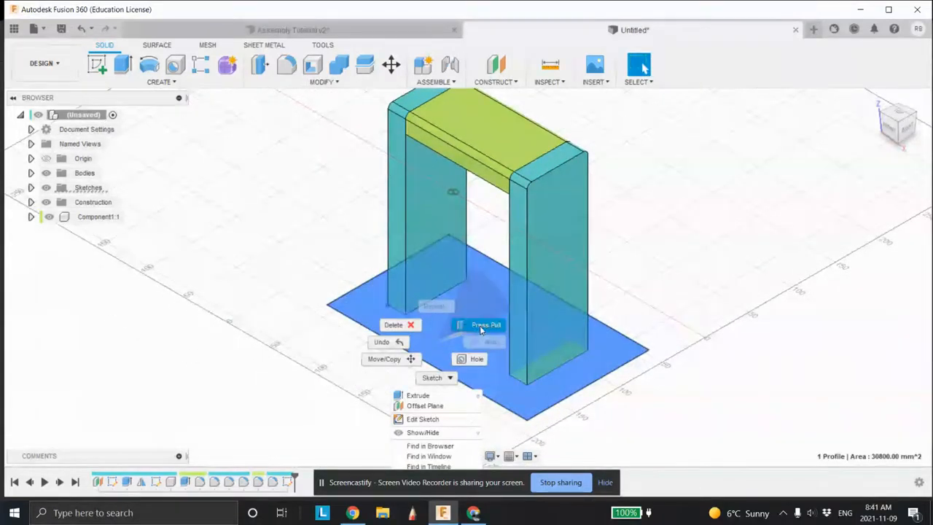
{"action": "left_click", "coordinate": [474, 326]}
{"action": "middle_click_drag", "start_coordinate": [465, 334], "coordinate": [482, 202], "text": "shift"}
{"action": "left_click", "coordinate": [508, 245]}
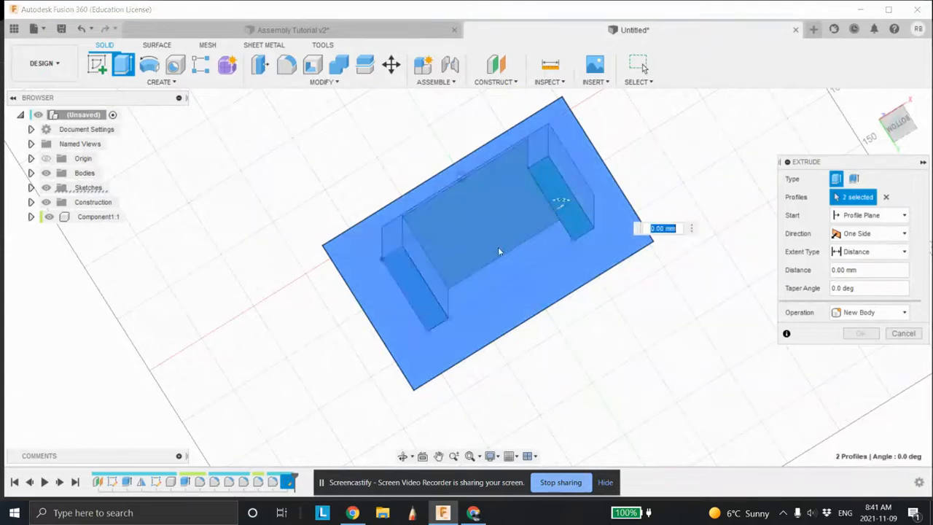
{"action": "middle_click_drag", "start_coordinate": [485, 253], "coordinate": [546, 343], "text": "shift"}
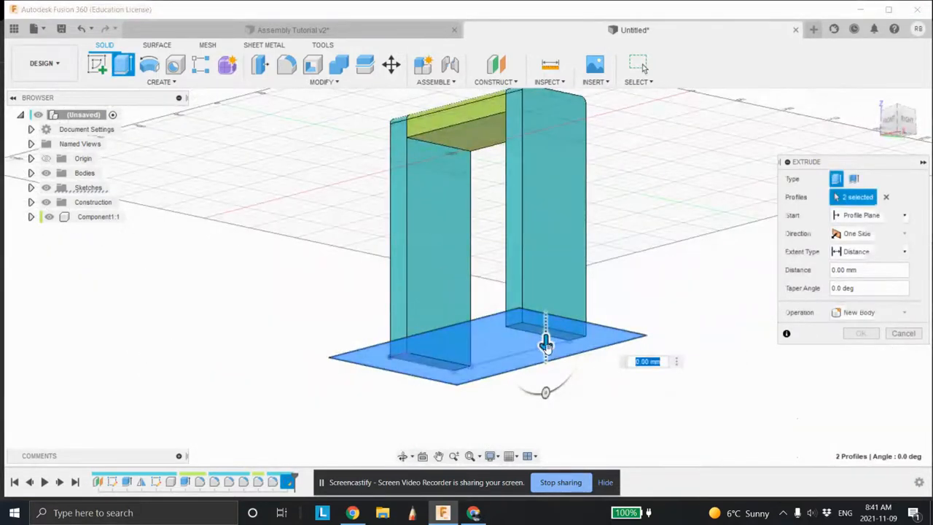
{"action": "left_click_drag", "start_coordinate": [546, 341], "coordinate": [546, 355]}
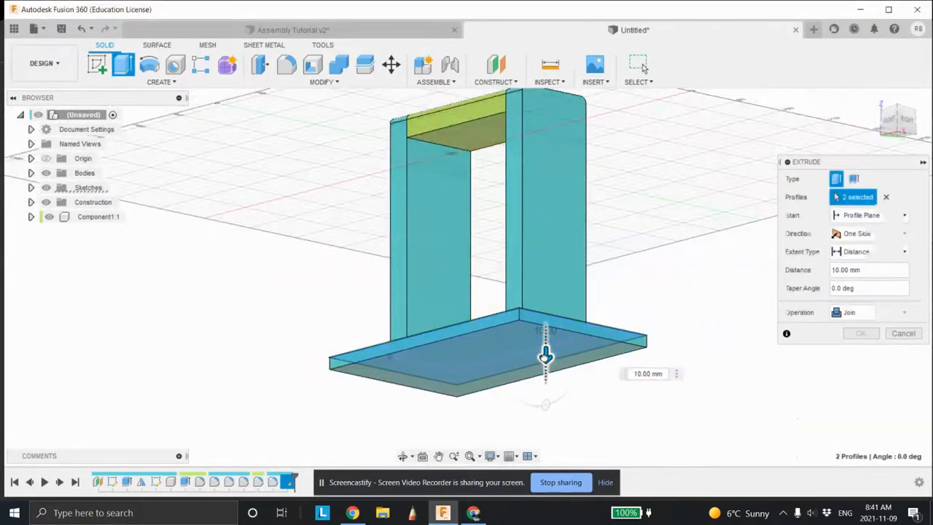
{"action": "left_click", "coordinate": [870, 312]}
{"action": "left_click", "coordinate": [869, 381]}
{"action": "middle_click_drag", "start_coordinate": [616, 350], "coordinate": [615, 384], "text": "shift"}
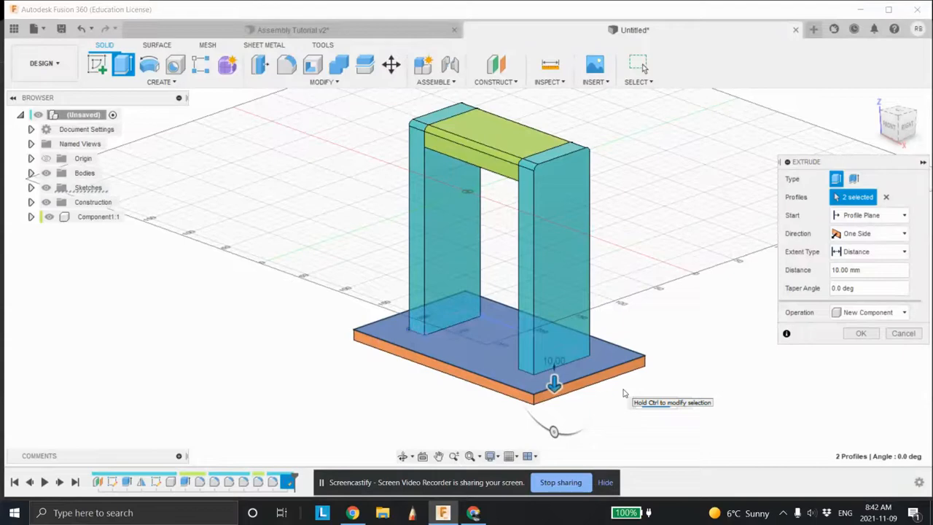
{"action": "left_click", "coordinate": [861, 333]}
{"action": "middle_click_drag", "start_coordinate": [640, 329], "coordinate": [511, 301], "text": "shift"}
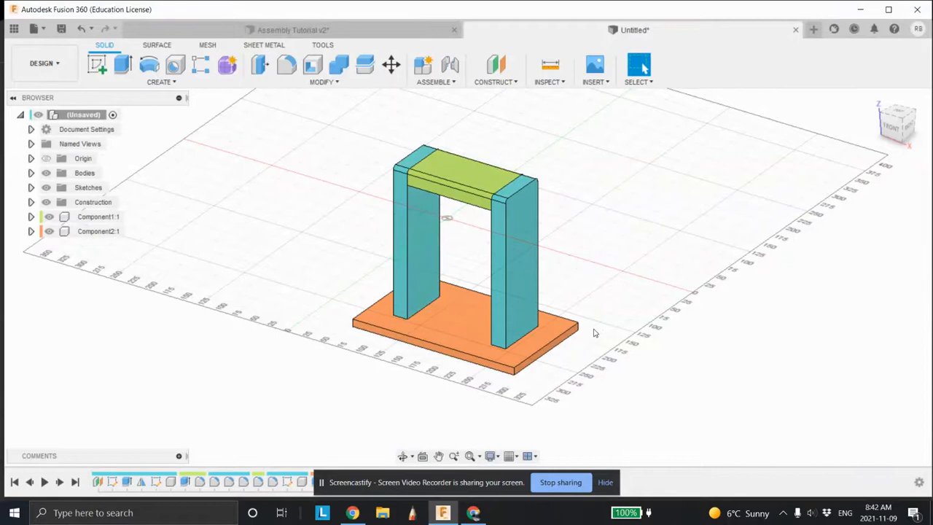
{"action": "left_click", "coordinate": [605, 484]}
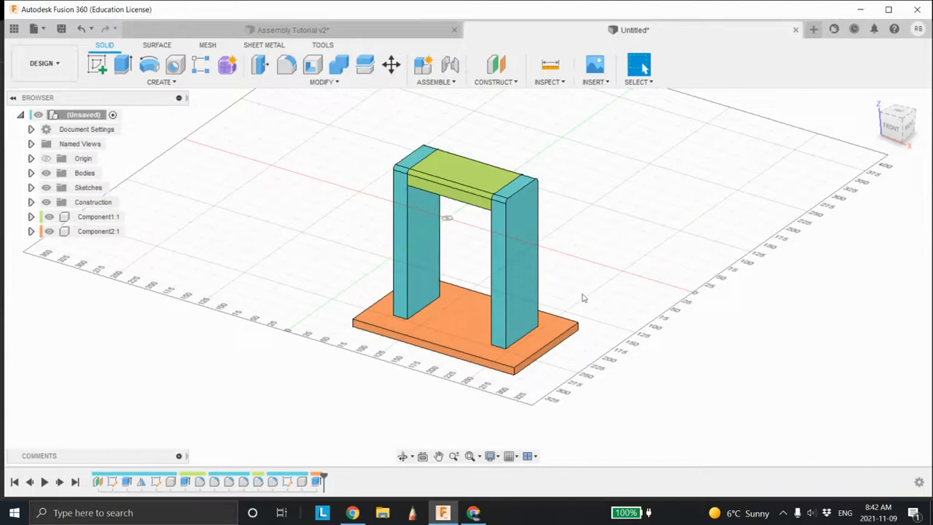
Start a sketch on a side plate's outer face and draw a vertical line joining its top and bottom edge midpoints
{"action": "middle_click_drag", "start_coordinate": [525, 283], "coordinate": [379, 245], "text": "shift"}
{"action": "left_click", "coordinate": [97, 66]}
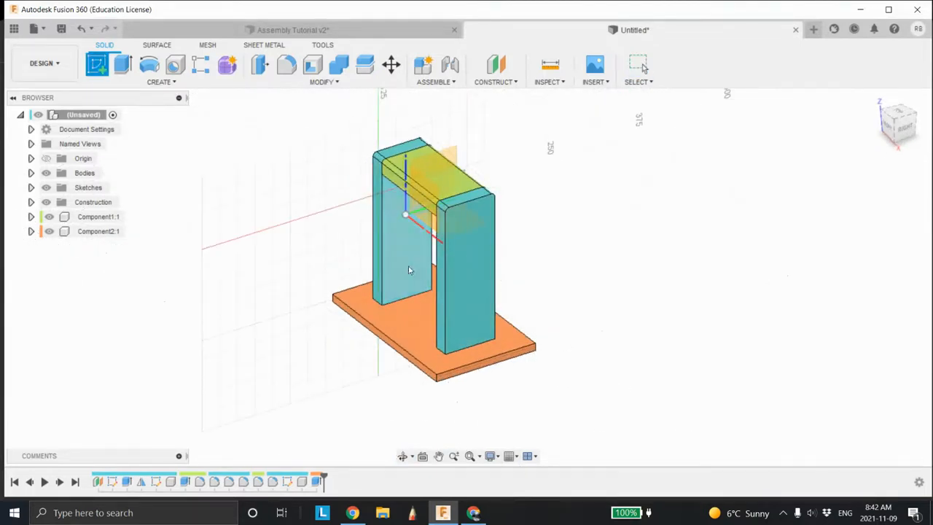
{"action": "left_click", "coordinate": [457, 262]}
{"action": "key", "text": "c"}
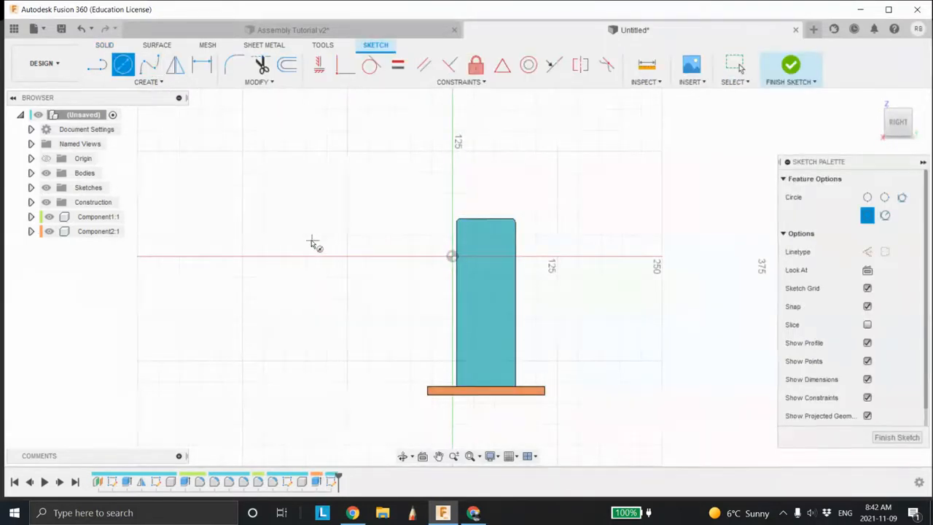
{"action": "key", "text": "l"}
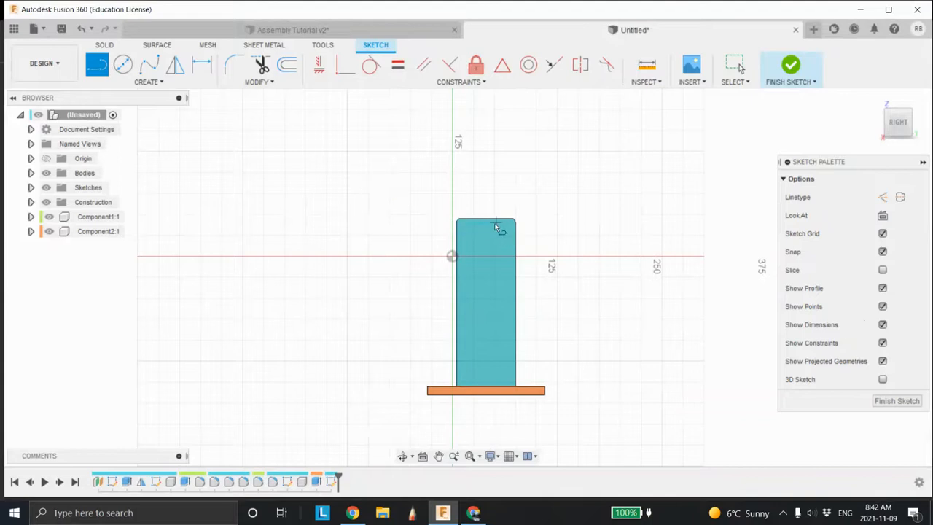
{"action": "left_click", "coordinate": [485, 218]}
{"action": "left_click", "coordinate": [485, 385]}
{"action": "key", "text": "Escape"}
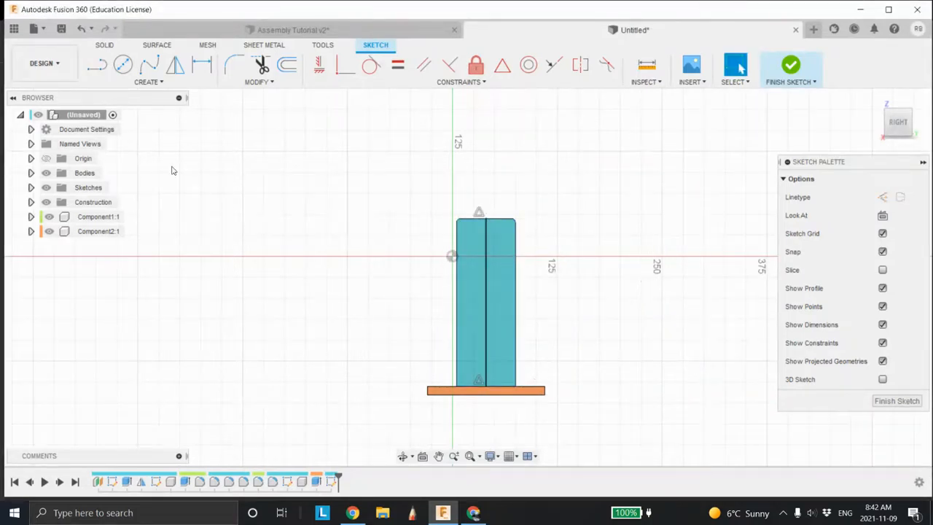
Draw a 25 mm diameter circle centred on the vertical midline, below the plate's mid-height
{"action": "left_click", "coordinate": [123, 64]}
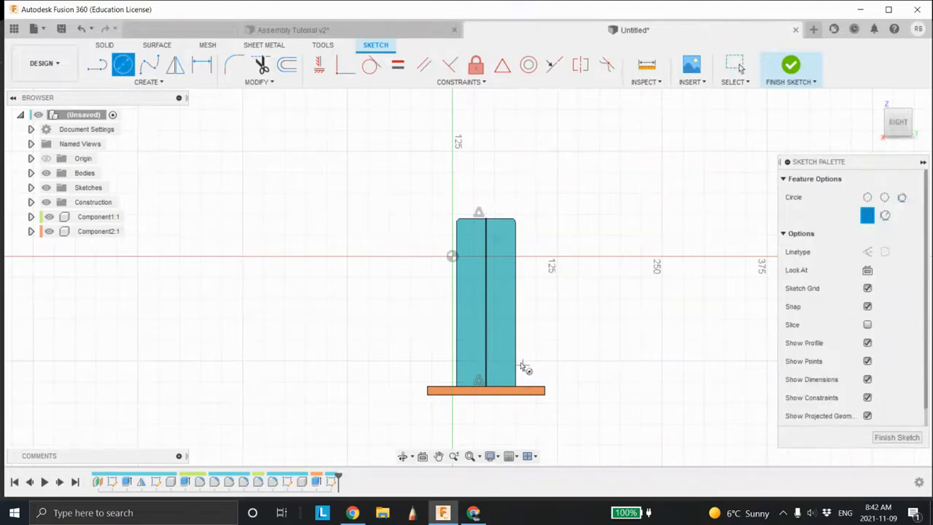
{"action": "left_click", "coordinate": [487, 315]}
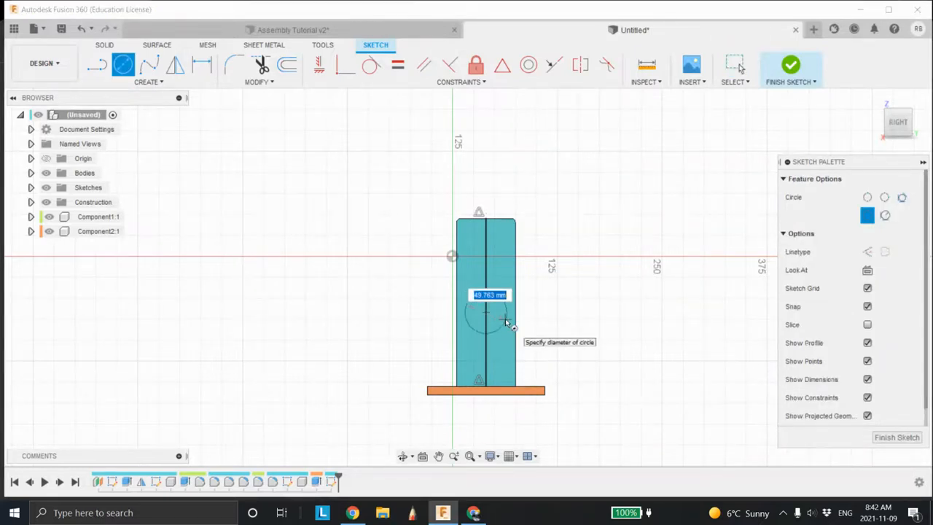
{"action": "type", "text": "25"}
{"action": "key", "text": "Return"}
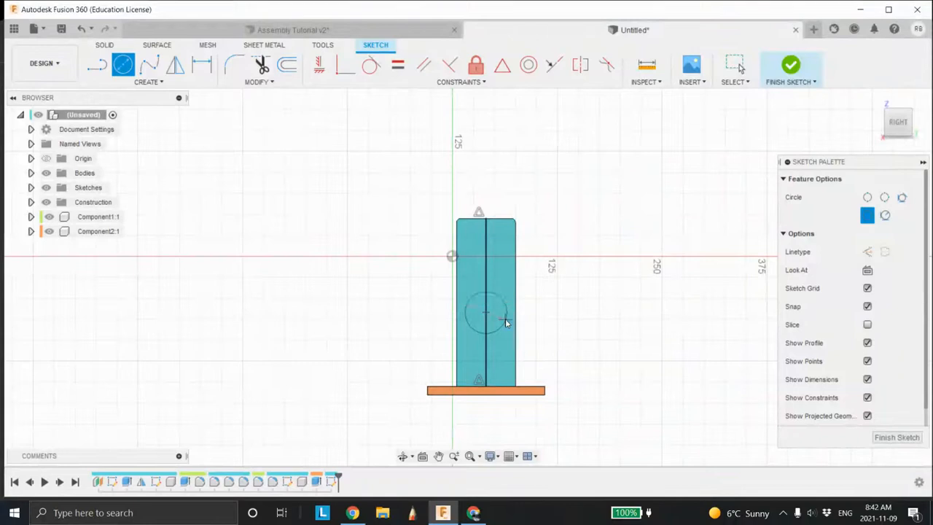
{"action": "key", "text": "Escape"}
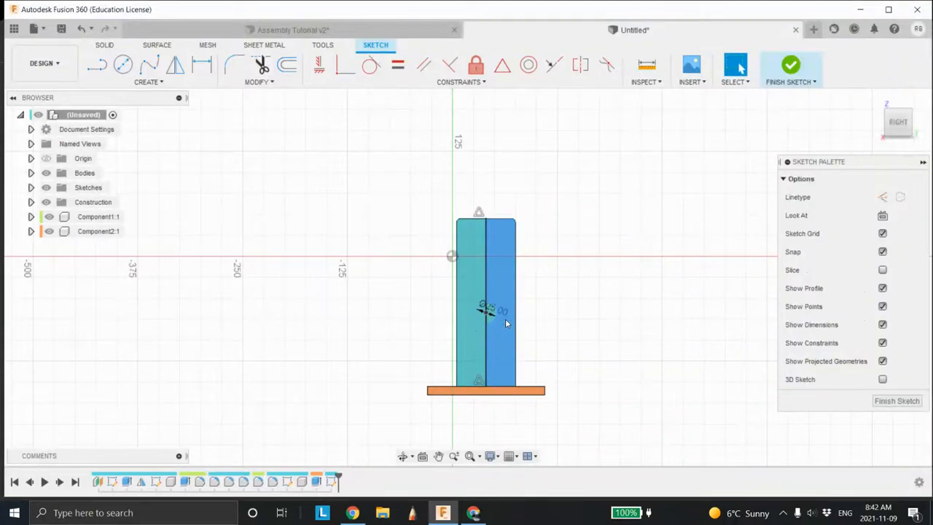
Dimension the circle's centre 100 mm above the side plate's bottom edge
{"action": "left_click", "coordinate": [202, 71]}
{"action": "key", "text": "d"}
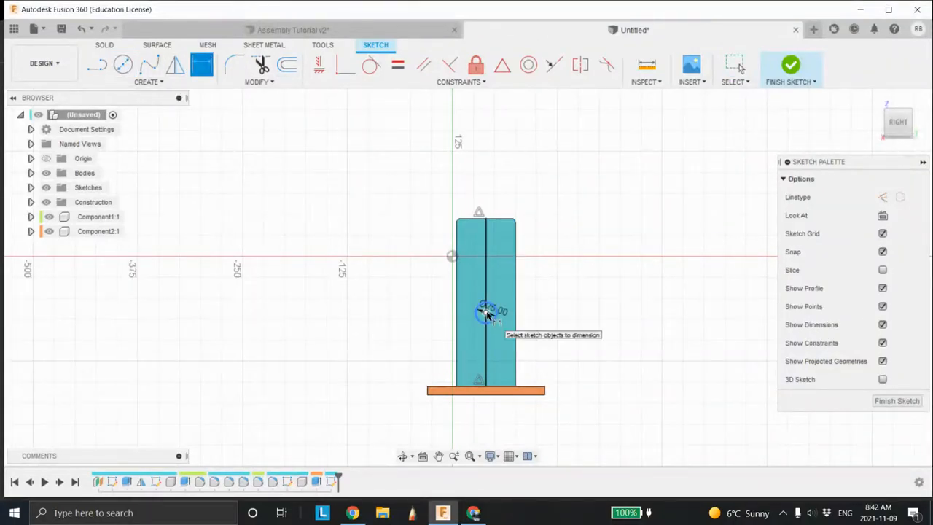
{"action": "left_click", "coordinate": [486, 312]}
{"action": "left_click", "coordinate": [484, 385]}
{"action": "left_click", "coordinate": [578, 369]}
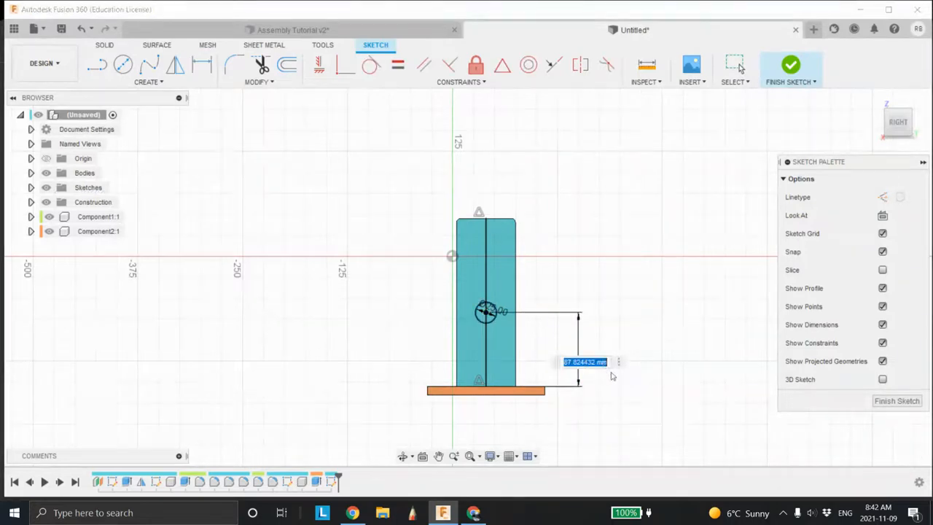
{"action": "key", "text": "Return"}
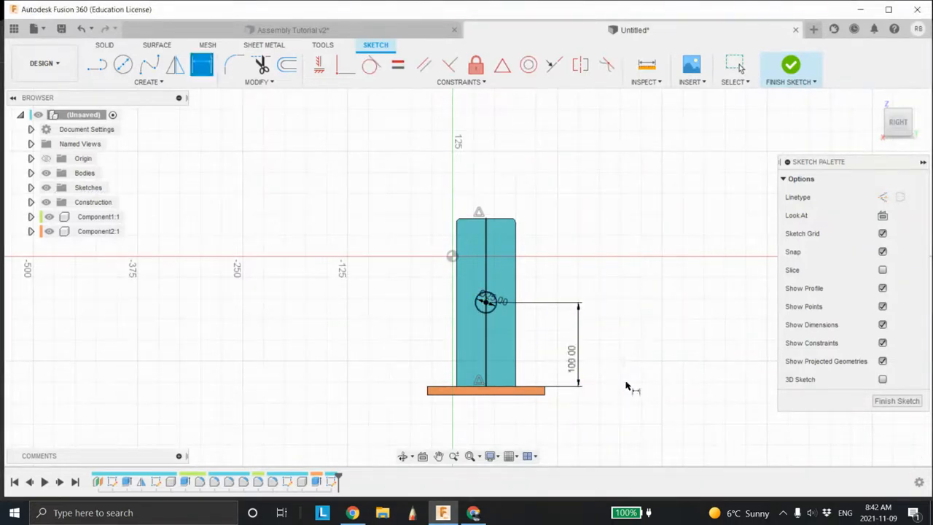
Finish the sketch and delete the vertical midline from the side plate, keeping the circle
{"action": "left_click", "coordinate": [897, 400]}
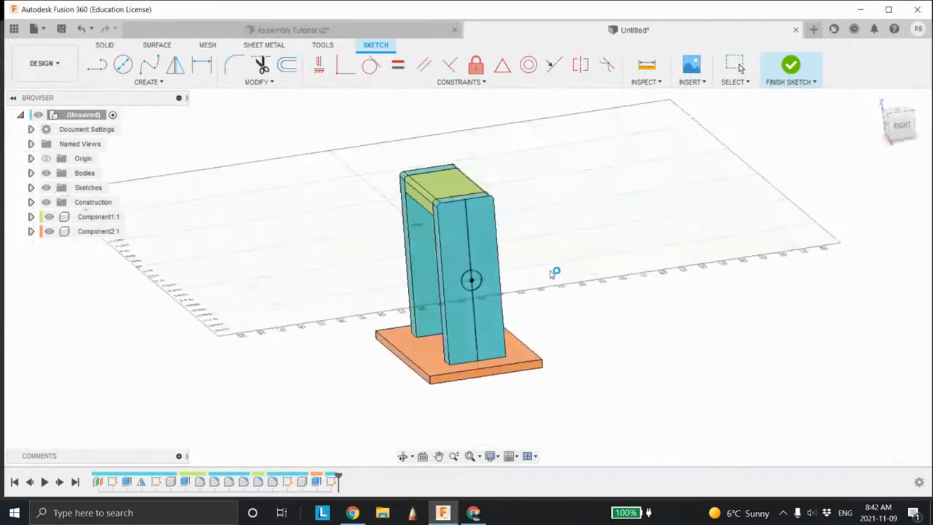
{"action": "left_click", "coordinate": [465, 238]}
{"action": "key", "text": "Escape"}
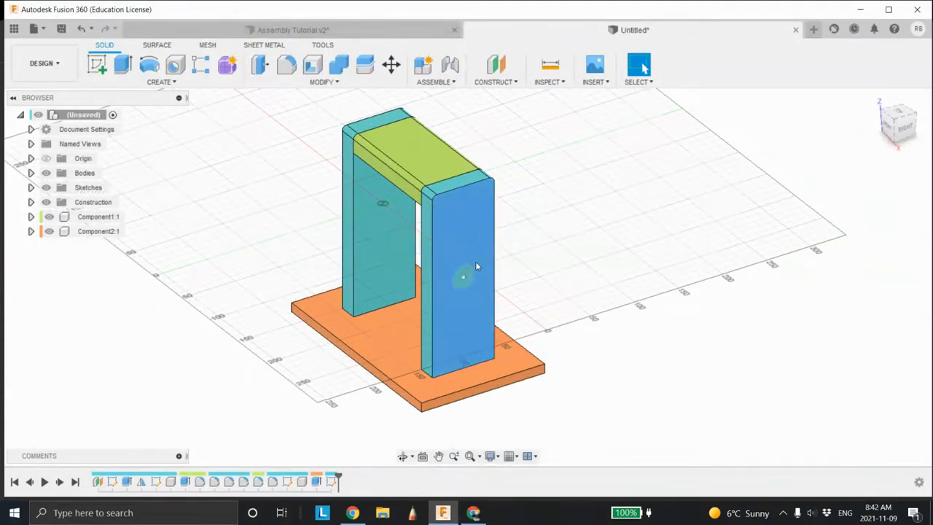
Cut the 25 mm circle through both side plates with a -230 mm extrusion
{"action": "scroll", "coordinate": [474, 266], "scroll_direction": "down", "scroll_amount": 2}
{"action": "scroll", "coordinate": [474, 269], "scroll_direction": "up", "scroll_amount": 3}
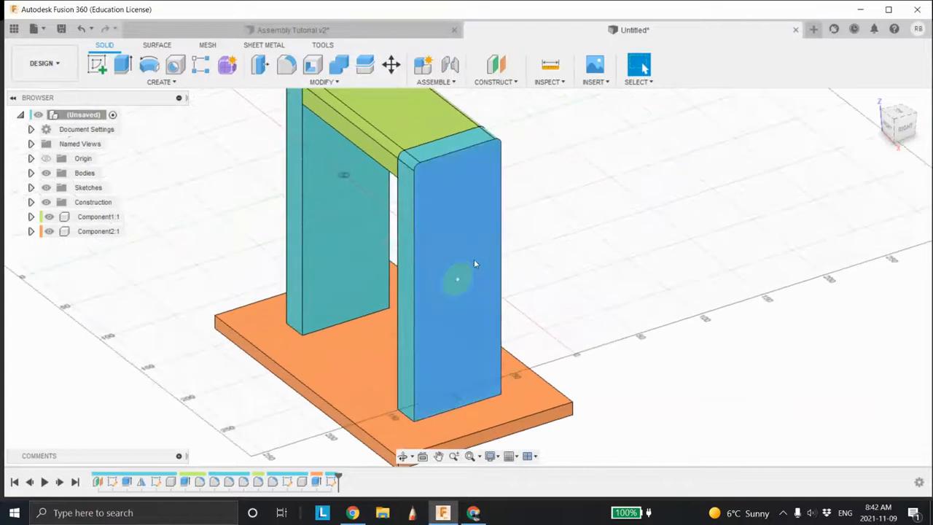
{"action": "right_click", "coordinate": [493, 286]}
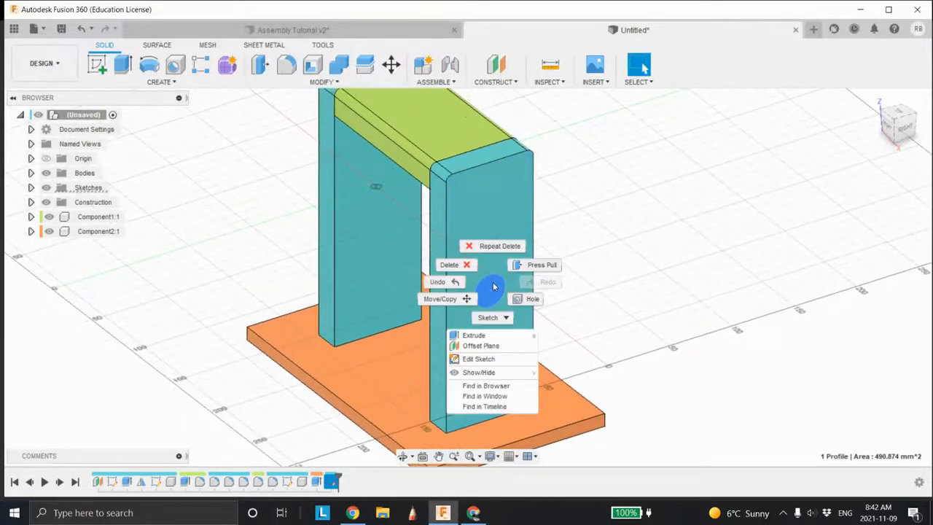
{"action": "left_click", "coordinate": [533, 265]}
{"action": "left_click_drag", "start_coordinate": [494, 295], "coordinate": [300, 144]}
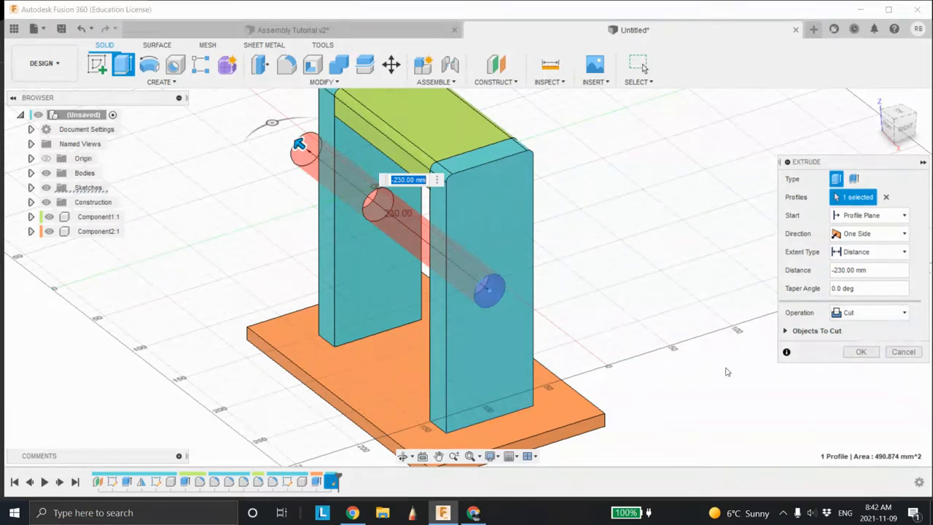
{"action": "middle_click_drag", "start_coordinate": [583, 342], "coordinate": [667, 355], "text": "shift"}
{"action": "left_click", "coordinate": [864, 356]}
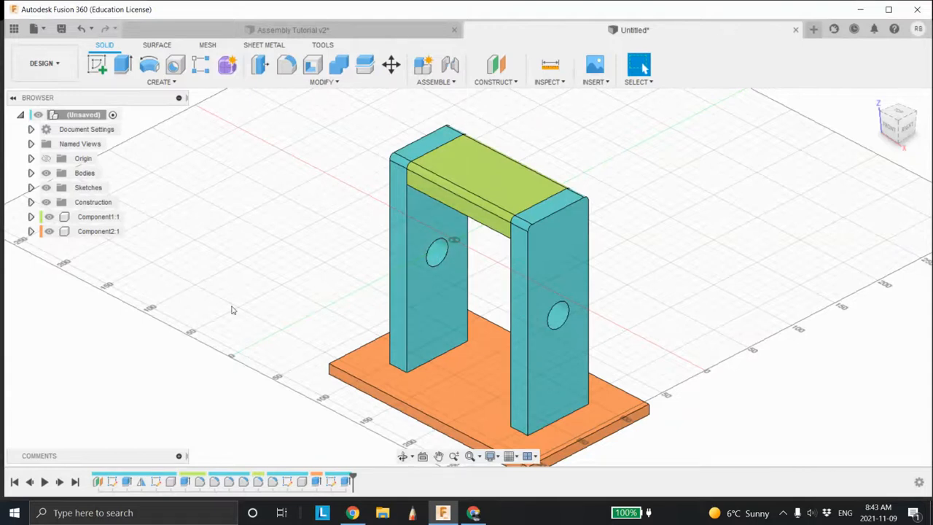
Start a sketch on the opposite side plate's inner face and turn on Slice
{"action": "left_click", "coordinate": [98, 64]}
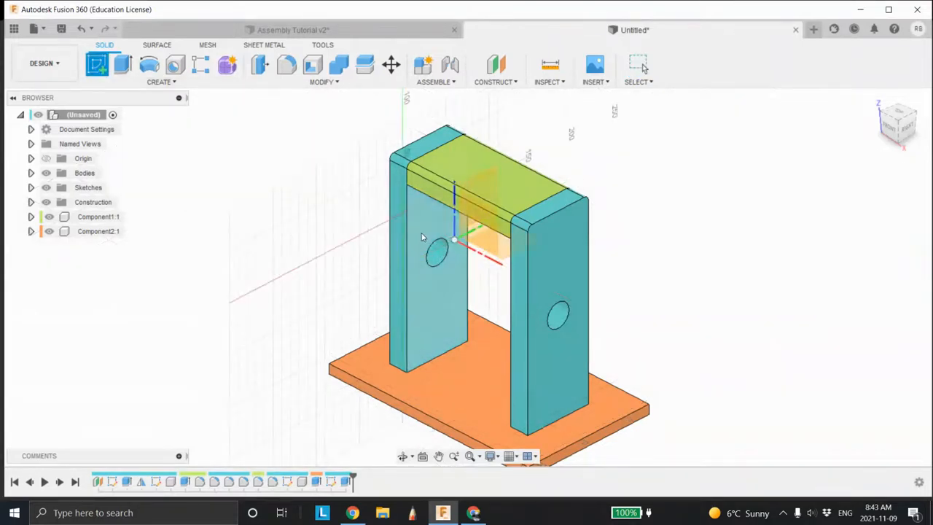
{"action": "left_click", "coordinate": [423, 237]}
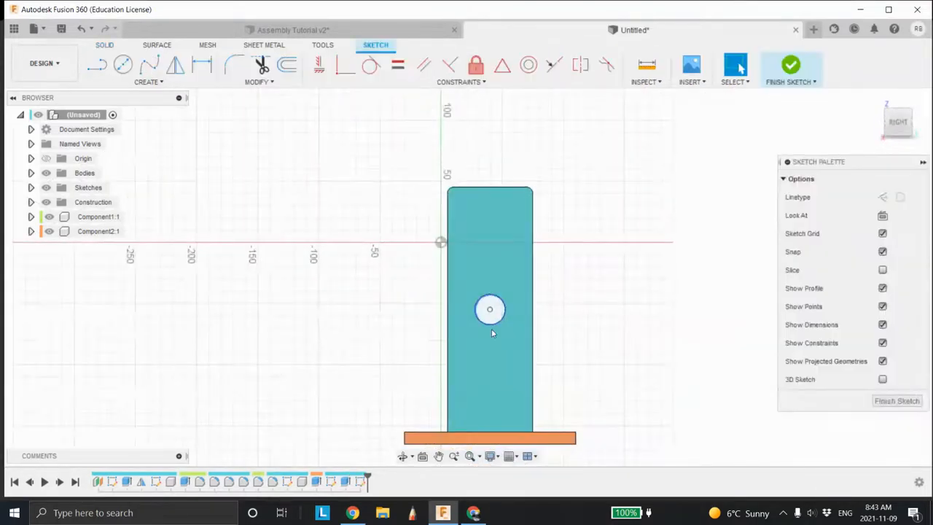
{"action": "left_click", "coordinate": [883, 271]}
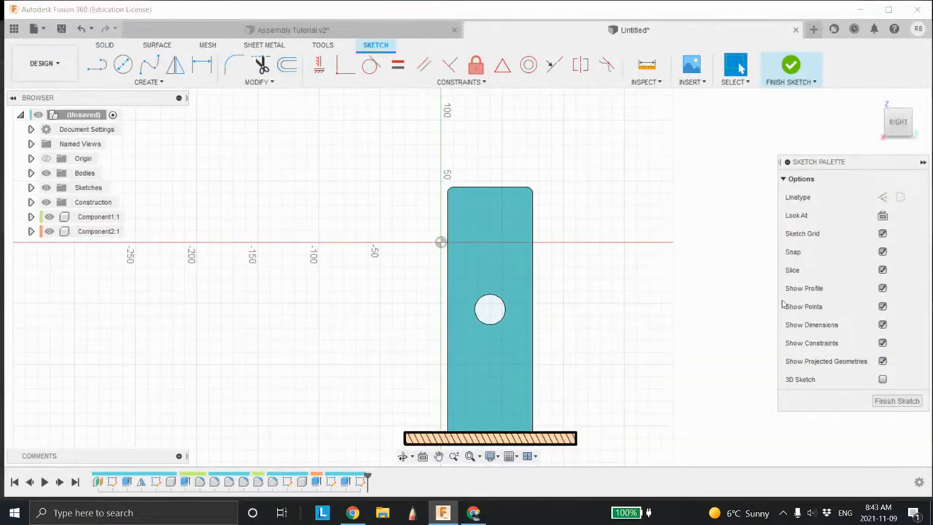
Draw a 40 mm diameter circle concentric with the plate's hole and finish the sketch
{"action": "left_click", "coordinate": [123, 64]}
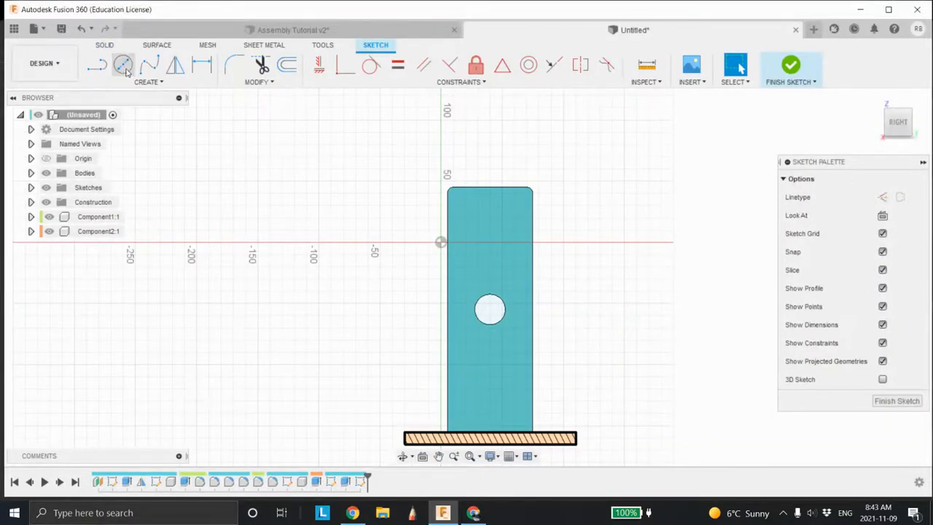
{"action": "left_click", "coordinate": [490, 309]}
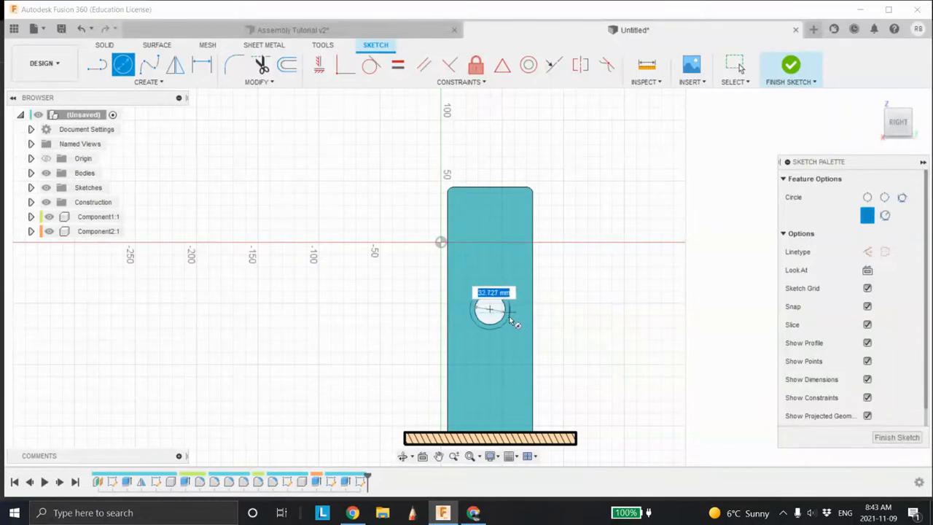
{"action": "type", "text": "40"}
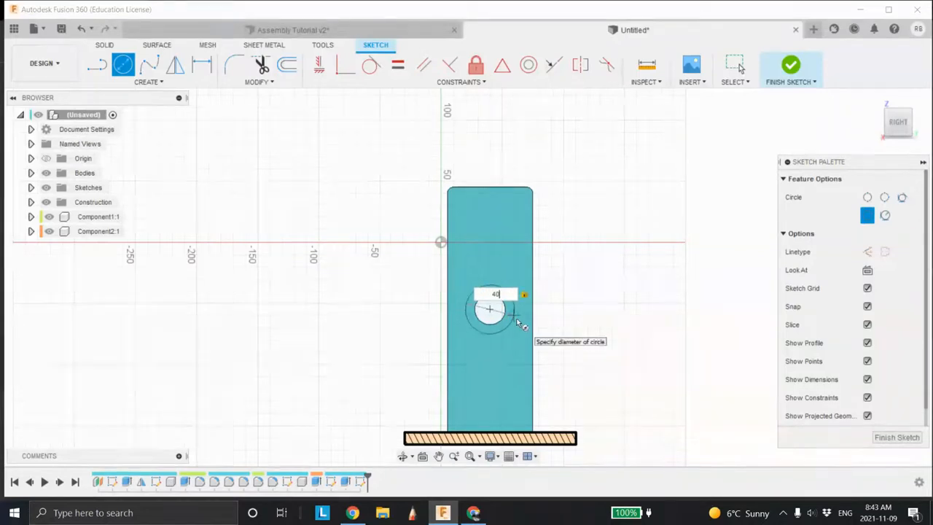
{"action": "key", "text": "Return"}
{"action": "key", "text": "Escape"}
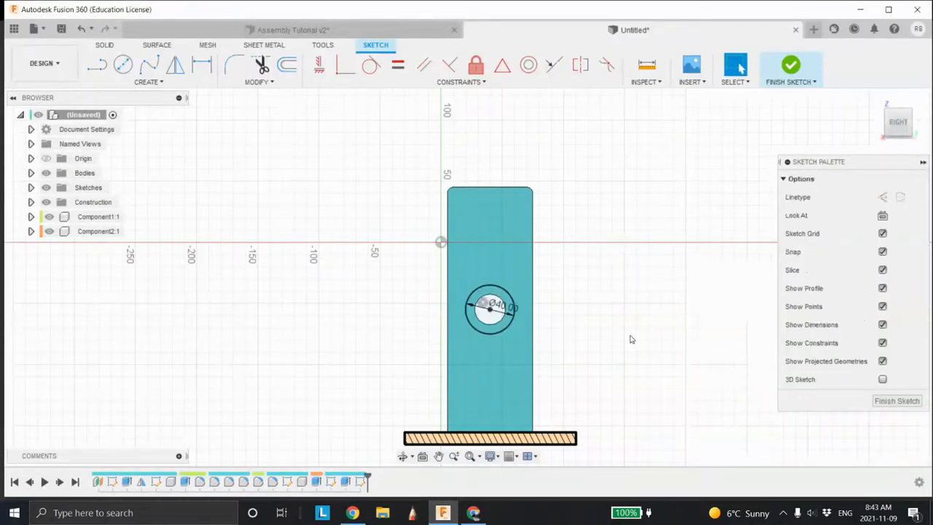
{"action": "left_click", "coordinate": [892, 402]}
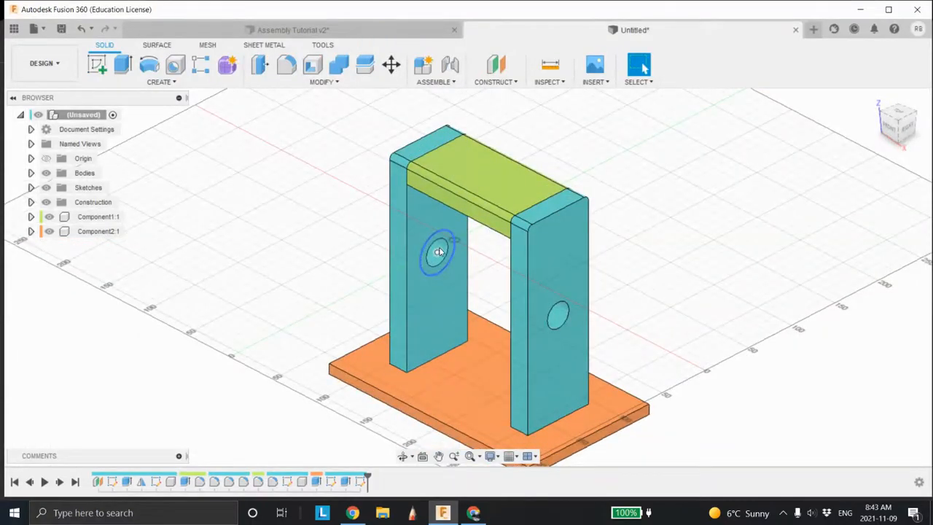
Select both the inner circle and the surrounding ring profile and extrude them 30 mm toward the other side plate
{"action": "left_click", "coordinate": [437, 251]}
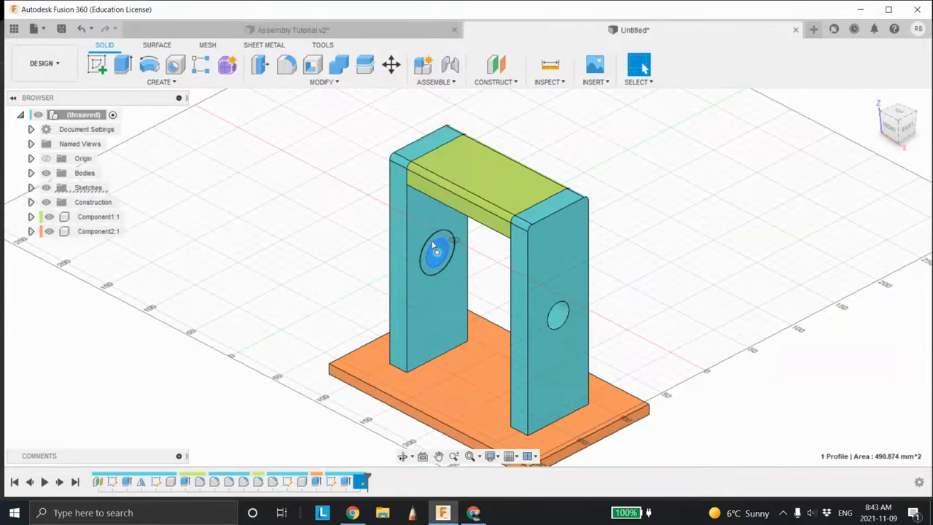
{"action": "left_click", "coordinate": [434, 241], "text": "ctrl"}
{"action": "left_click", "coordinate": [436, 238], "text": "ctrl"}
{"action": "left_click", "coordinate": [435, 238], "text": "ctrl"}
{"action": "scroll", "coordinate": [436, 238], "scroll_direction": "up", "scroll_amount": 5}
{"action": "left_click", "coordinate": [444, 246]}
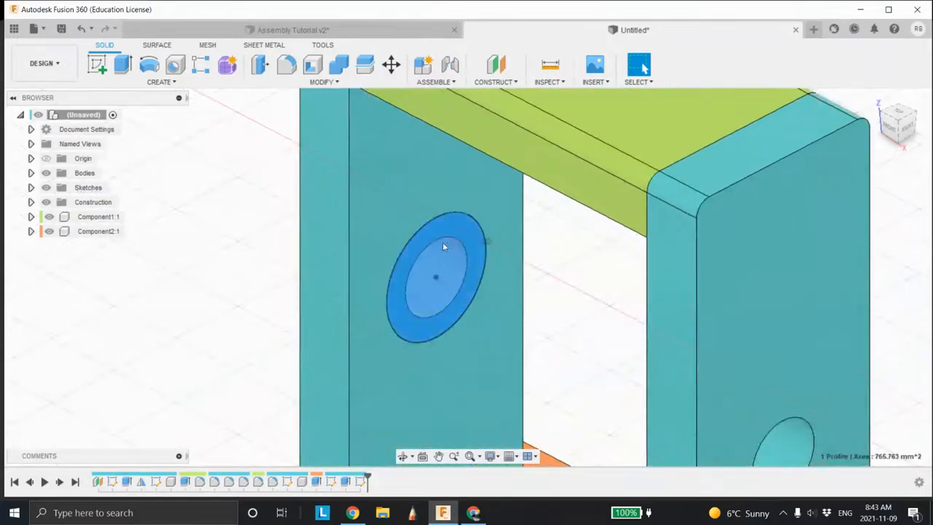
{"action": "left_click", "coordinate": [438, 260], "text": "ctrl"}
{"action": "right_click", "coordinate": [438, 261]}
{"action": "left_click", "coordinate": [477, 244]}
{"action": "left_click_drag", "start_coordinate": [445, 282], "coordinate": [518, 321]}
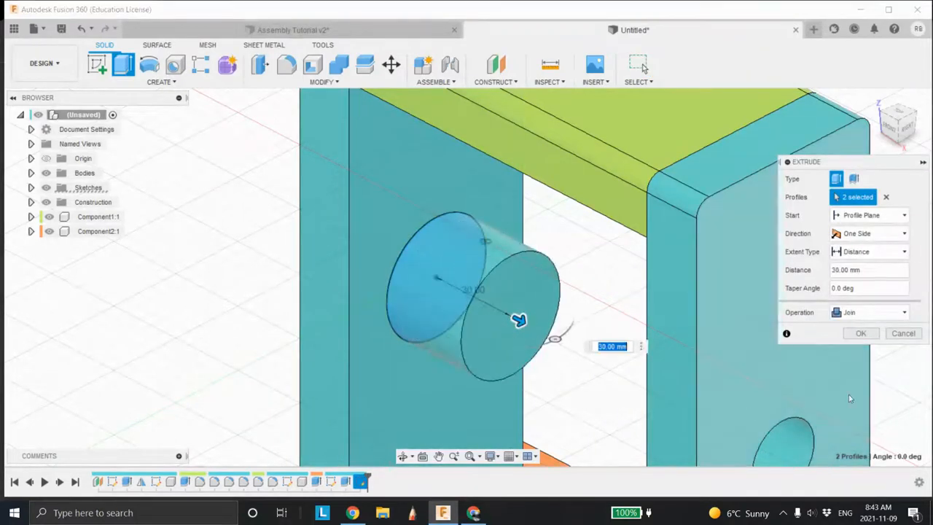
Make the extrusion a new component and lengthen it to 120 mm, so the cylinder spans between the side plates
{"action": "left_click", "coordinate": [881, 313]}
{"action": "left_click", "coordinate": [857, 379]}
{"action": "key", "text": "Return"}
{"action": "middle_click_drag", "start_coordinate": [762, 334], "coordinate": [404, 315]}
{"action": "middle_click_drag", "start_coordinate": [328, 357], "coordinate": [390, 344], "text": "shift"}
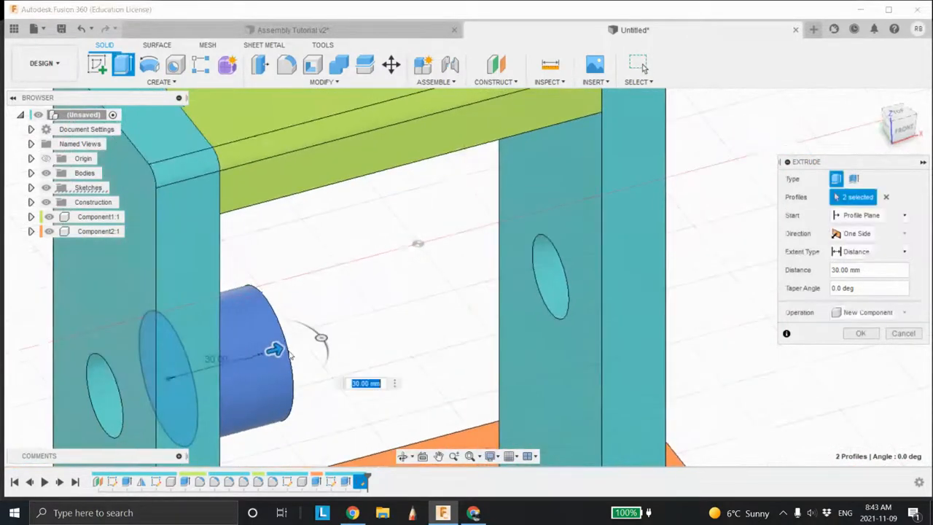
{"action": "left_click_drag", "start_coordinate": [278, 350], "coordinate": [569, 322]}
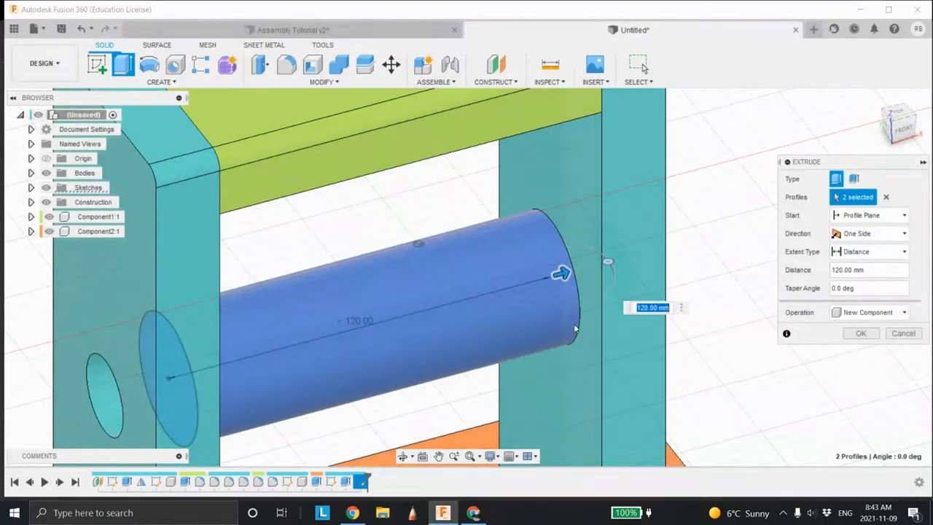
{"action": "middle_click_drag", "start_coordinate": [603, 355], "coordinate": [564, 355], "text": "shift"}
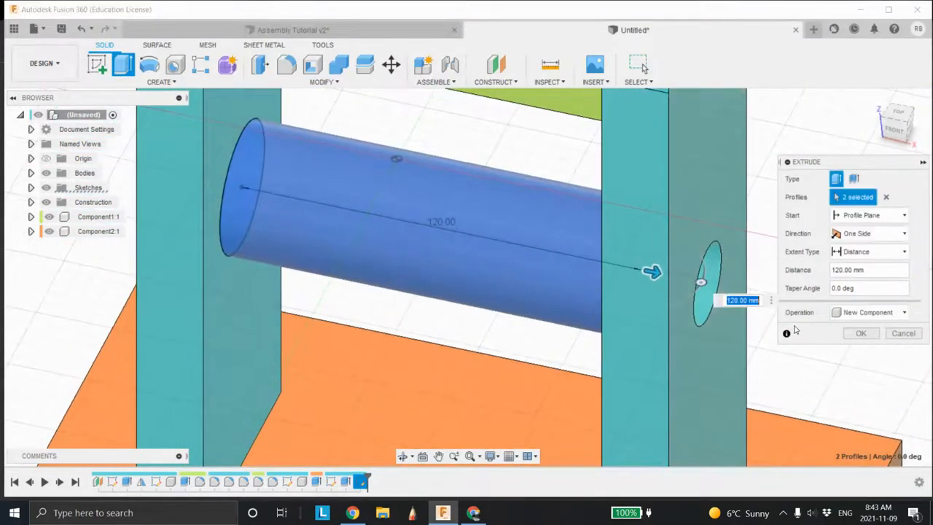
{"action": "left_click", "coordinate": [861, 334]}
Sketch a circle on the shaft's end face, concentric with and matching the side plate's hole, and finish the sketch
{"action": "middle_click_drag", "start_coordinate": [817, 333], "coordinate": [533, 266], "text": "shift"}
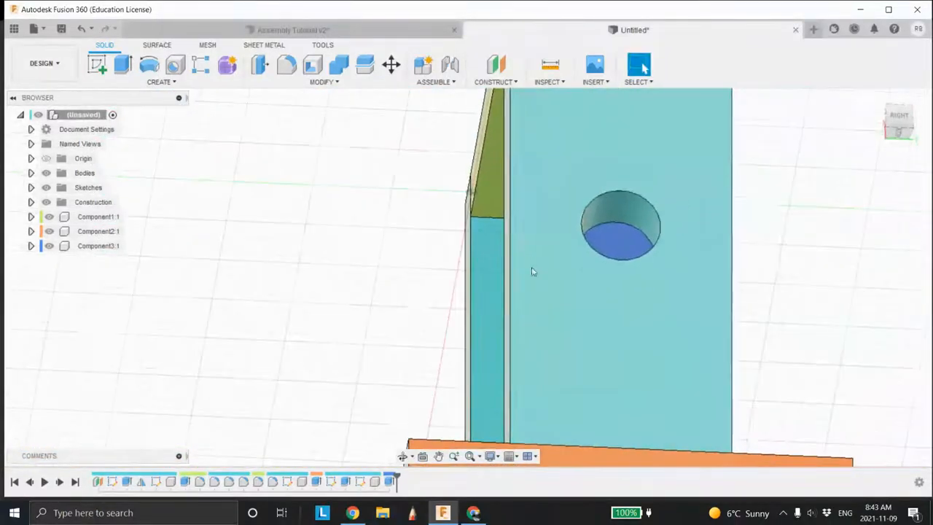
{"action": "scroll", "coordinate": [622, 241], "scroll_direction": "down", "scroll_amount": 1}
{"action": "middle_click_drag", "start_coordinate": [602, 241], "coordinate": [498, 255]}
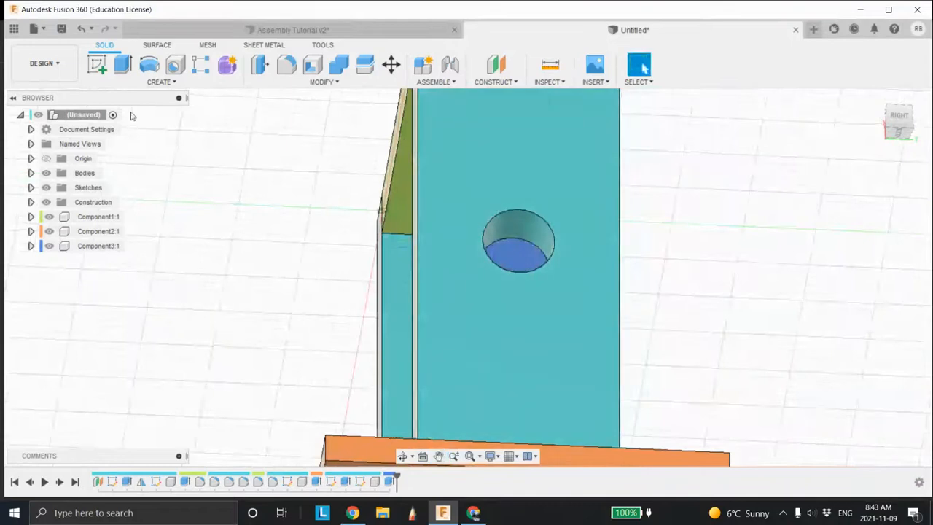
{"action": "left_click", "coordinate": [97, 65]}
{"action": "left_click", "coordinate": [538, 256]}
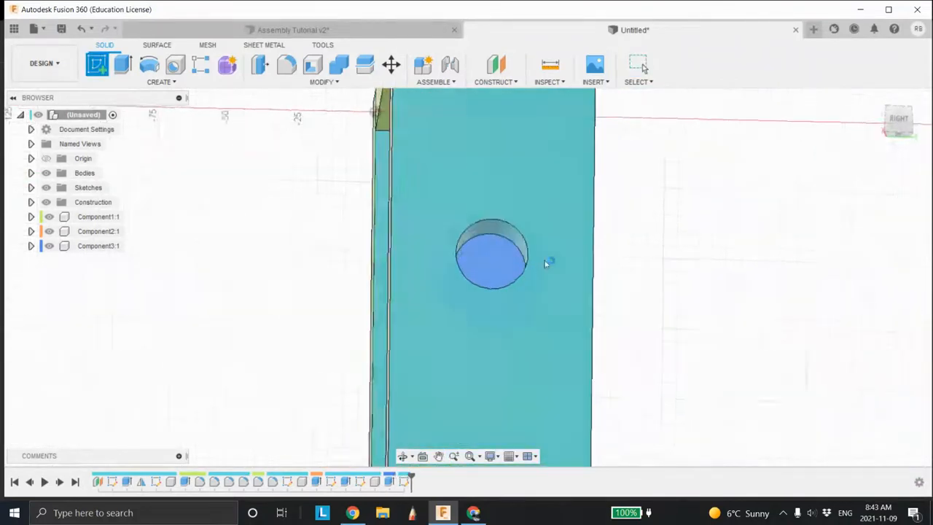
{"action": "left_click", "coordinate": [123, 64]}
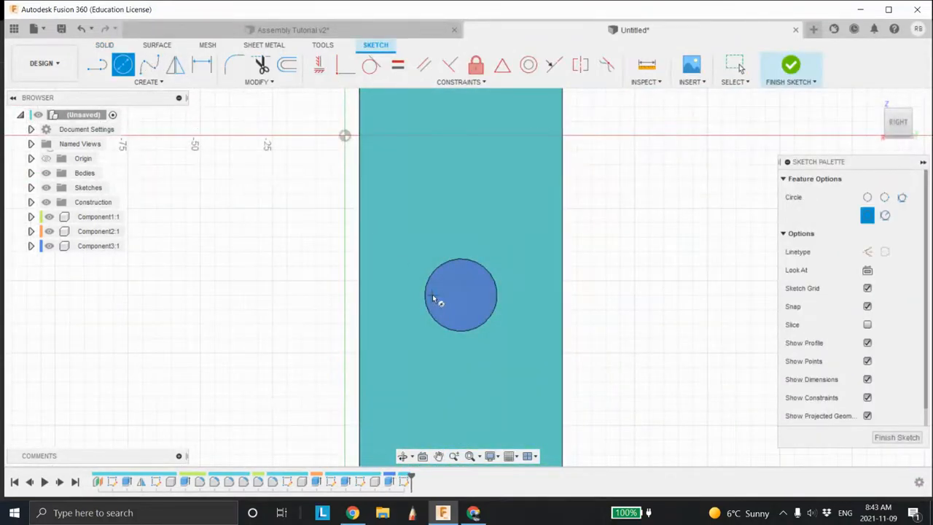
{"action": "left_click", "coordinate": [460, 296]}
{"action": "left_click", "coordinate": [497, 309]}
{"action": "middle_click_drag", "start_coordinate": [537, 317], "coordinate": [536, 278], "text": "shift"}
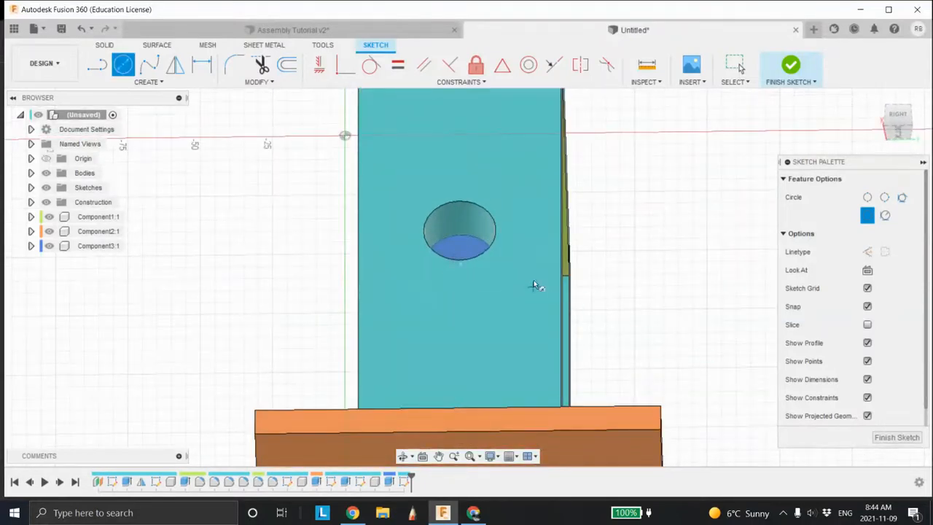
{"action": "left_click", "coordinate": [896, 436]}
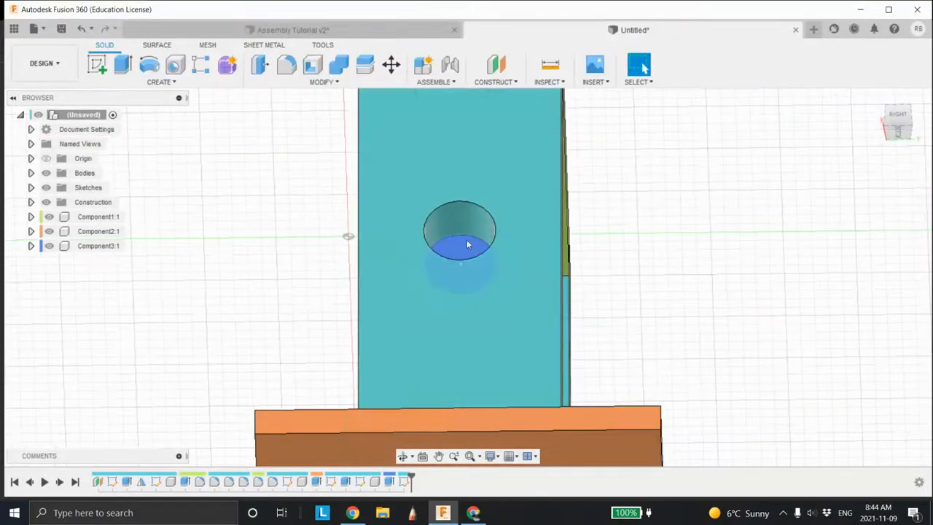
Extrude the circle profile 80 mm outward through the side plate's hole, joining it to the shaft
{"action": "right_click", "coordinate": [466, 240]}
{"action": "left_click", "coordinate": [511, 230]}
{"action": "left_click_drag", "start_coordinate": [462, 252], "coordinate": [458, 148]}
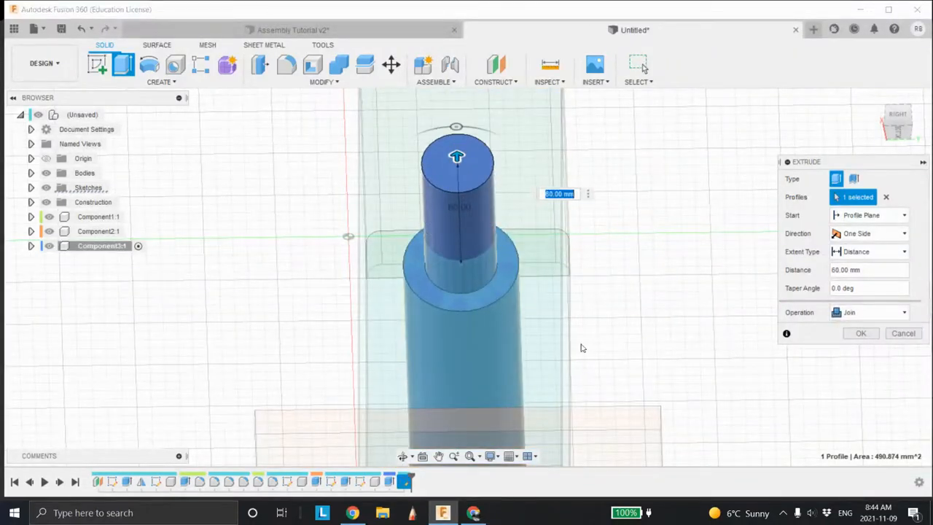
{"action": "middle_click_drag", "start_coordinate": [581, 347], "coordinate": [523, 248], "text": "shift"}
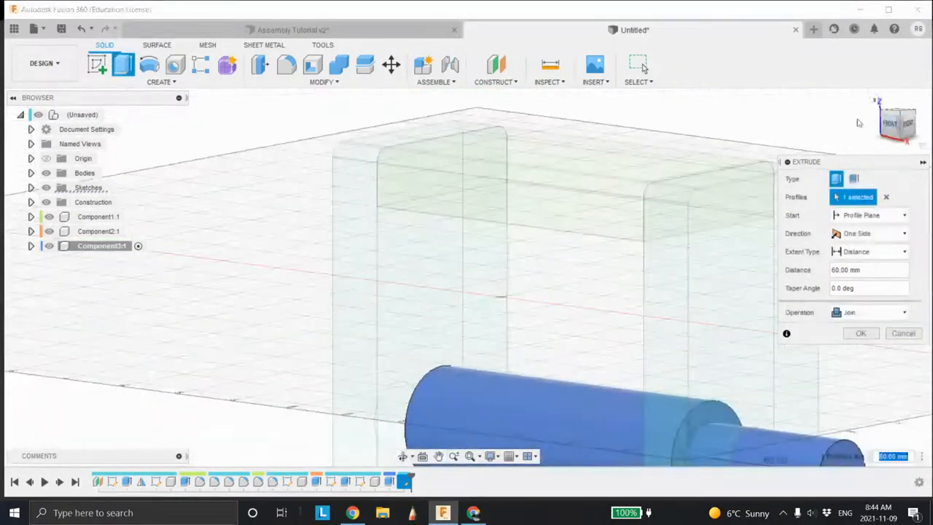
{"action": "left_click", "coordinate": [872, 101]}
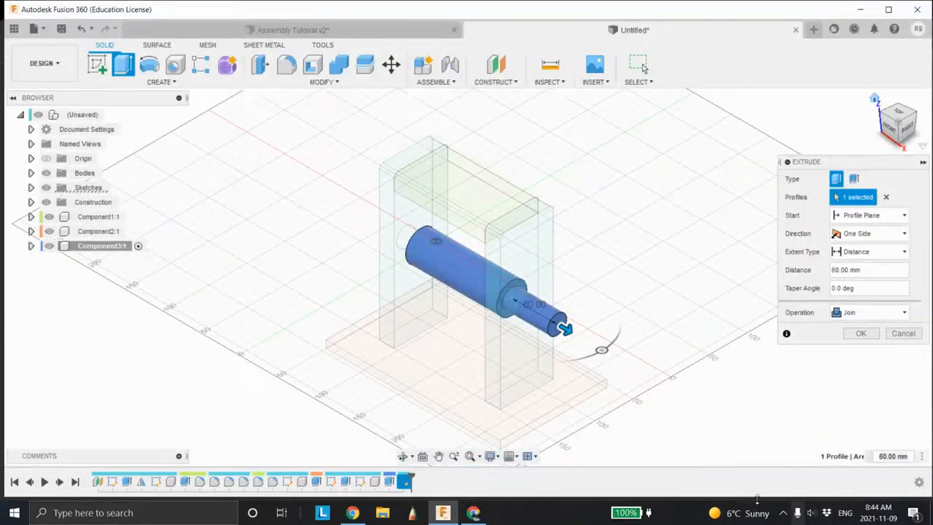
{"action": "left_click_drag", "start_coordinate": [566, 328], "coordinate": [581, 335]}
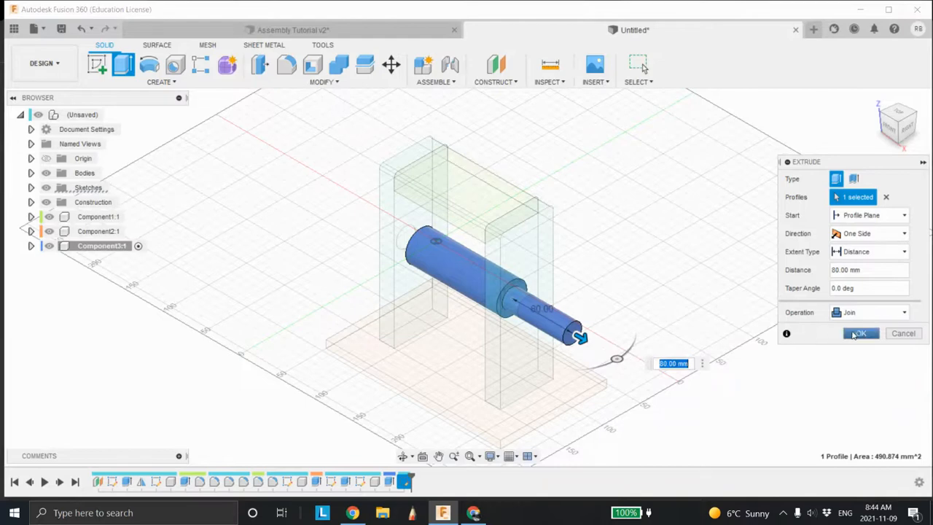
{"action": "left_click", "coordinate": [860, 335]}
Mirror the shaft's end extrusion as a feature across the origin plane midway between the side plates
{"action": "middle_click_drag", "start_coordinate": [558, 344], "coordinate": [609, 338], "text": "shift"}
{"action": "middle_click_drag", "start_coordinate": [357, 308], "coordinate": [441, 315], "text": "shift"}
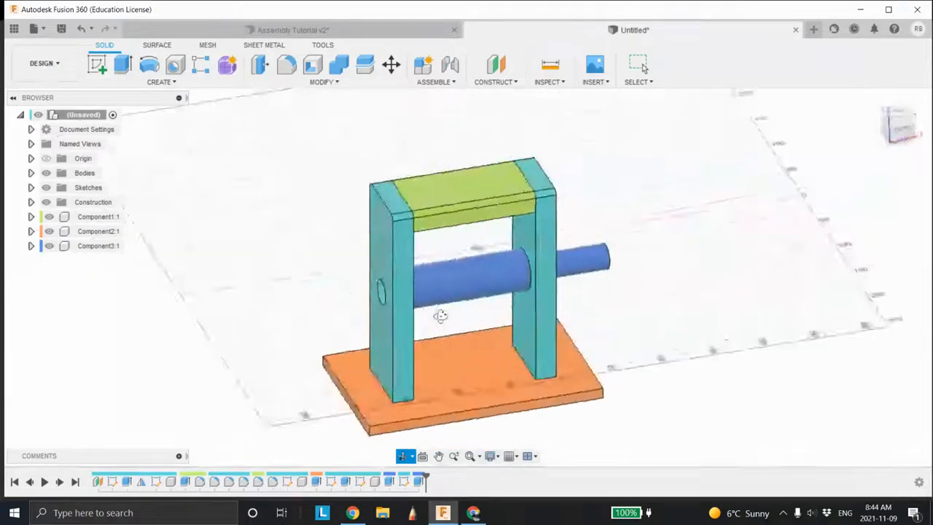
{"action": "left_click", "coordinate": [642, 64]}
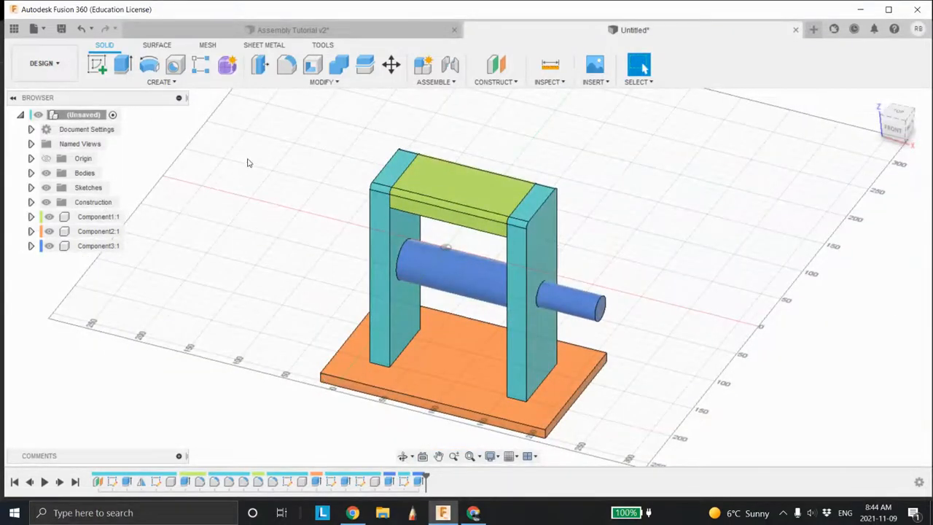
{"action": "left_click", "coordinate": [161, 81]}
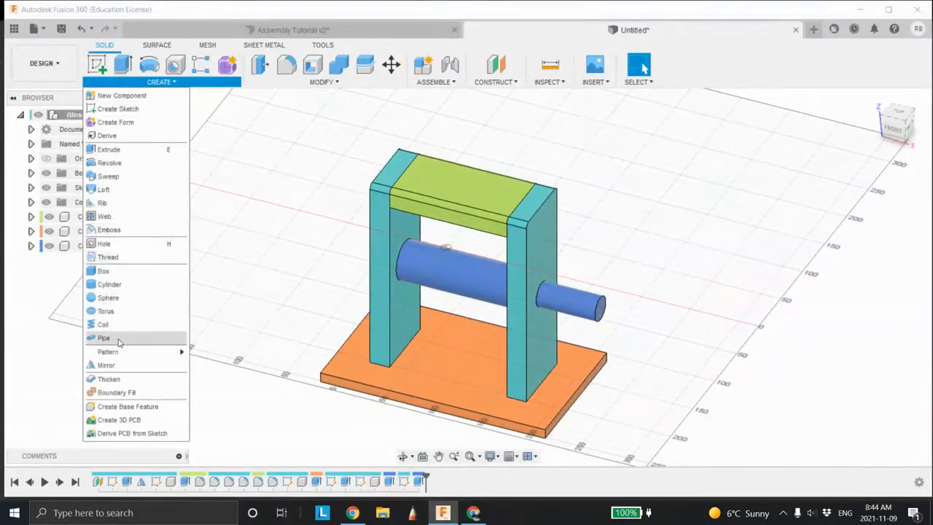
{"action": "left_click", "coordinate": [111, 367]}
{"action": "left_click", "coordinate": [583, 310]}
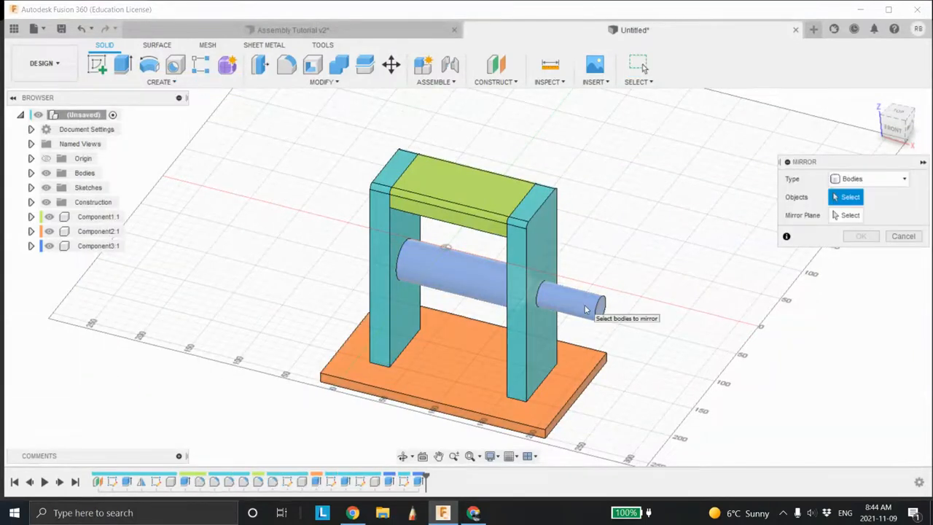
{"action": "left_click", "coordinate": [875, 179]}
{"action": "left_click", "coordinate": [857, 221]}
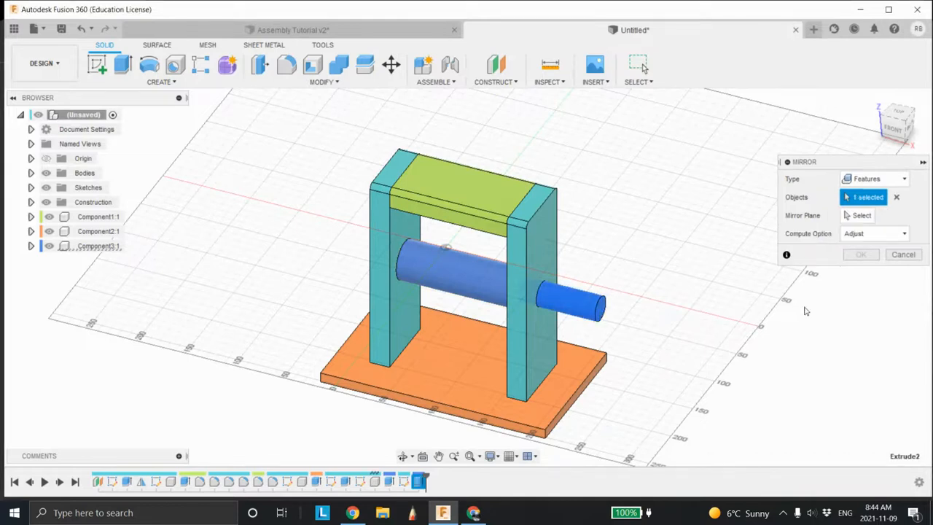
{"action": "left_click", "coordinate": [860, 215]}
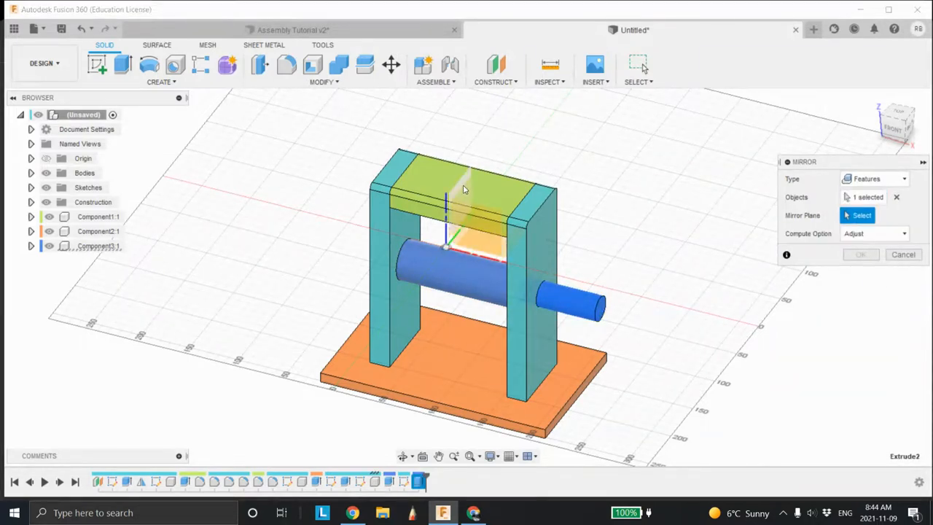
{"action": "left_click", "coordinate": [463, 190]}
{"action": "left_click", "coordinate": [861, 254]}
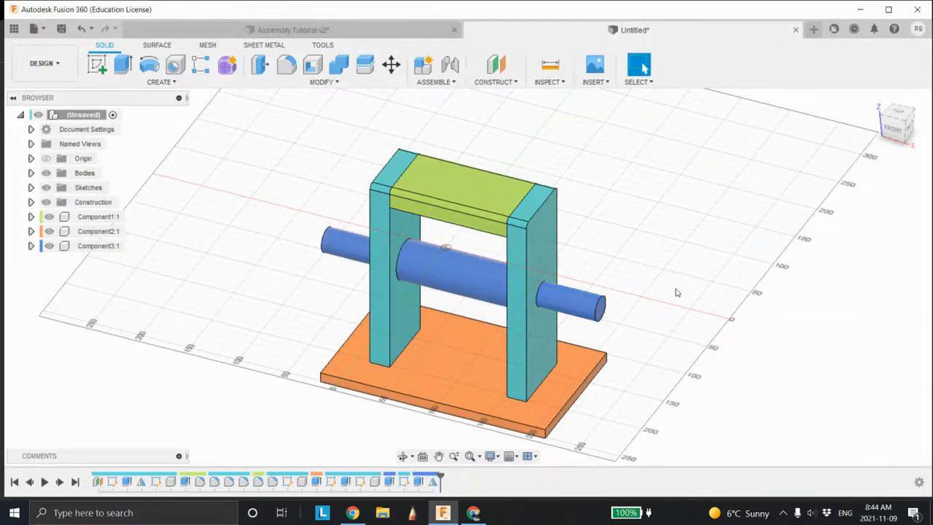
{"action": "middle_click_drag", "start_coordinate": [678, 292], "coordinate": [487, 329], "text": "shift"}
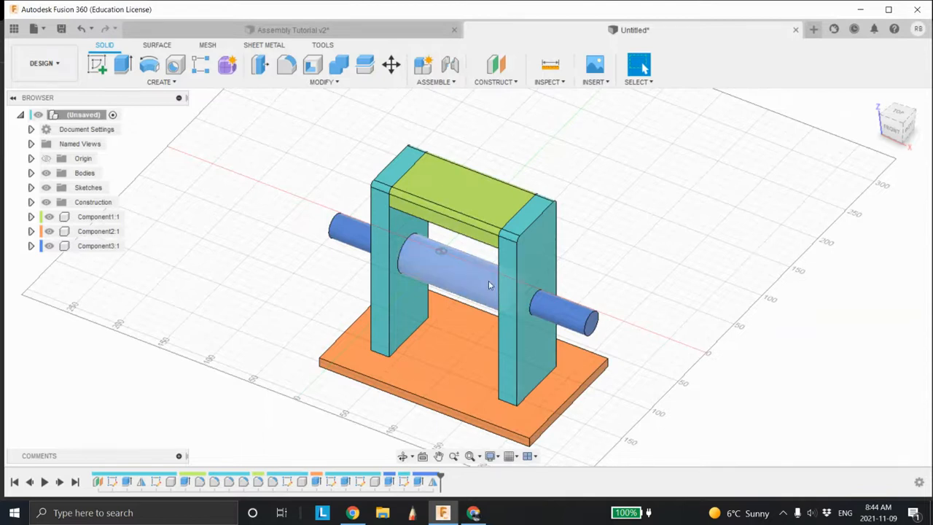
{"action": "middle_click_drag", "start_coordinate": [489, 293], "coordinate": [487, 317]}
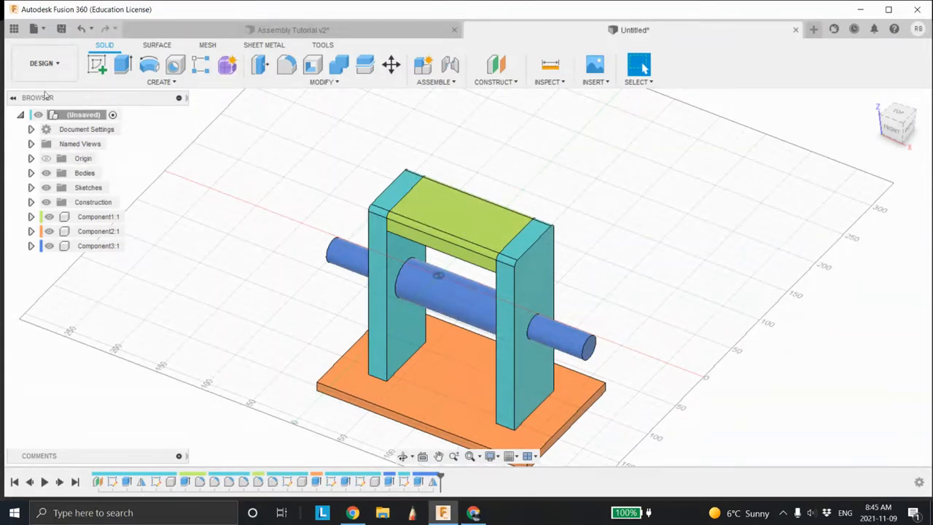
Start a sketch on the top bar's upper face and draw a lengthwise line joining the midpoints of the side plates' outer edges
{"action": "left_click", "coordinate": [97, 64]}
{"action": "left_click", "coordinate": [460, 218]}
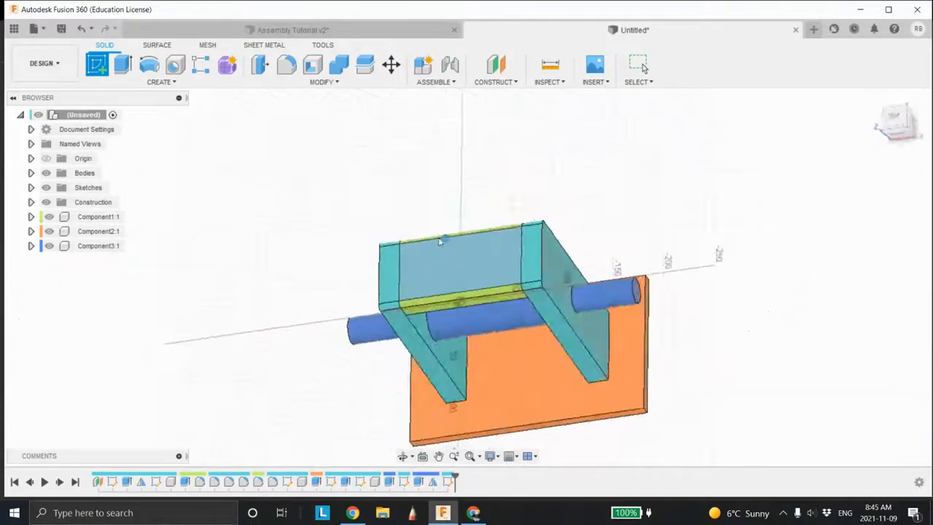
{"action": "left_click", "coordinate": [96, 64]}
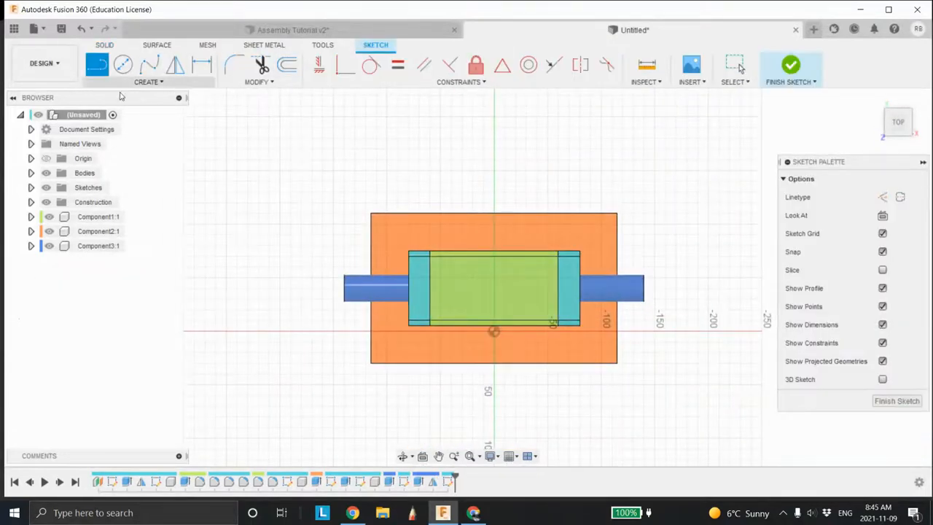
{"action": "left_click", "coordinate": [411, 291]}
{"action": "left_click", "coordinate": [580, 290]}
{"action": "key", "text": "Escape"}
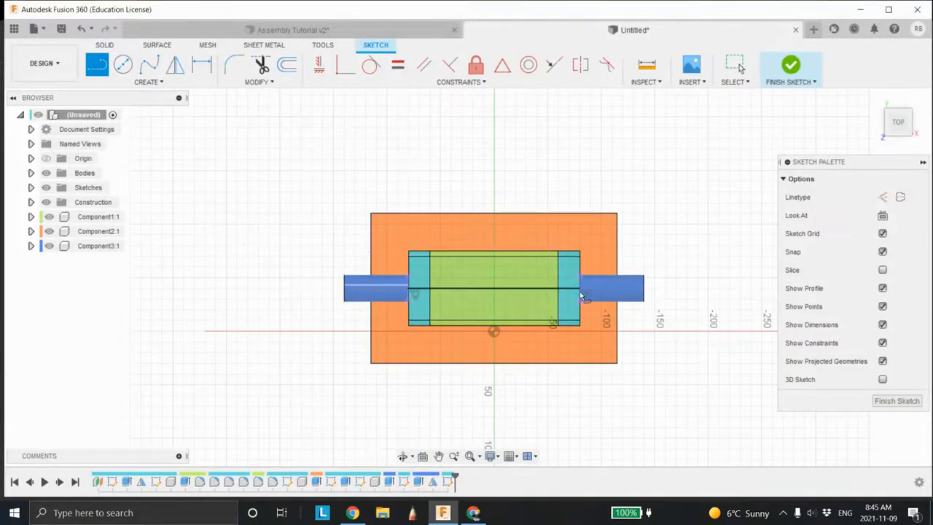
{"action": "key", "text": "Escape"}
{"action": "middle_click_drag", "start_coordinate": [557, 304], "coordinate": [486, 266]}
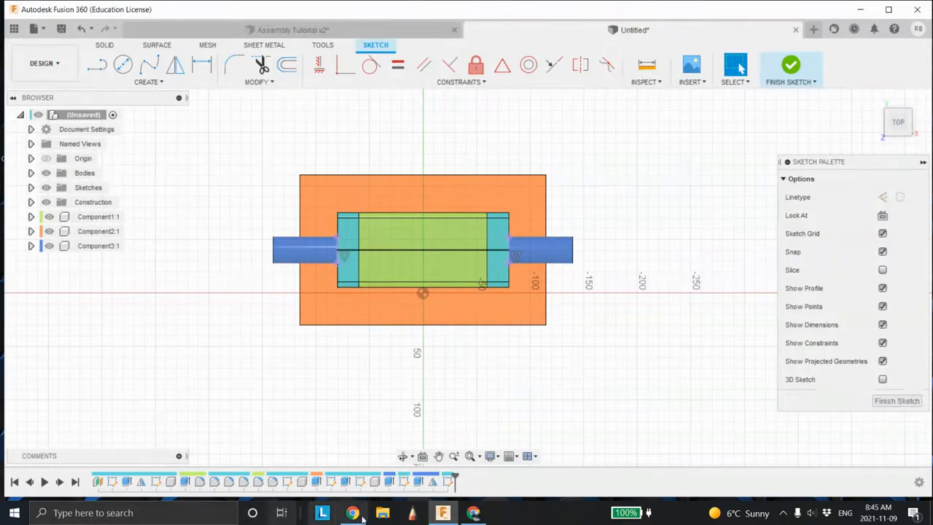
Draw a circle centred on the lengthwise line near one end of the top bar and dimension its diameter to 10 mm
{"action": "left_click", "coordinate": [474, 513]}
{"action": "left_click", "coordinate": [475, 513]}
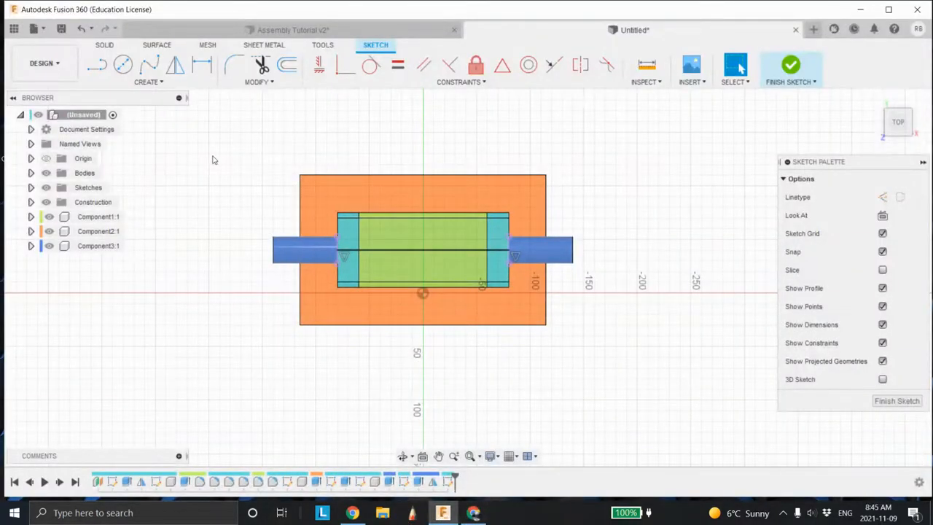
{"action": "left_click", "coordinate": [122, 65]}
{"action": "scroll", "coordinate": [365, 240], "scroll_direction": "down", "scroll_amount": 1}
{"action": "scroll", "coordinate": [379, 219], "scroll_direction": "up", "scroll_amount": 5}
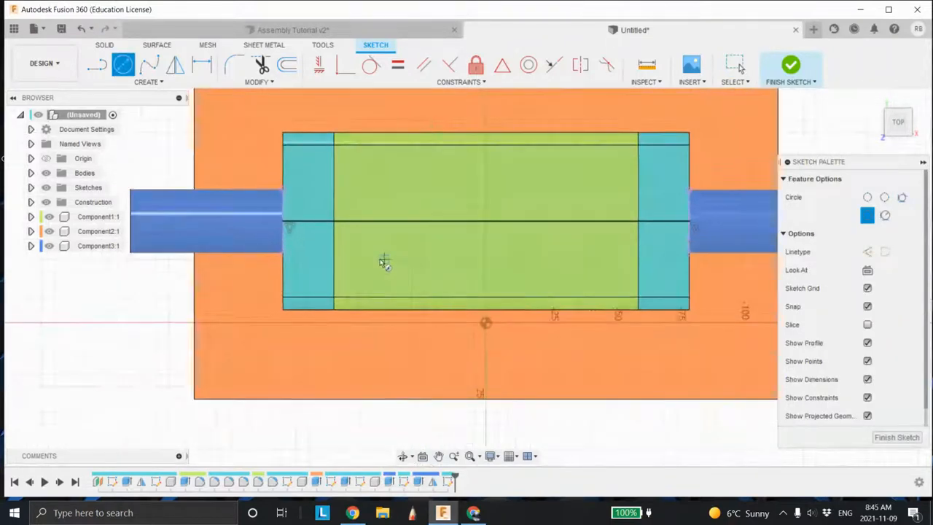
{"action": "left_click", "coordinate": [360, 207]}
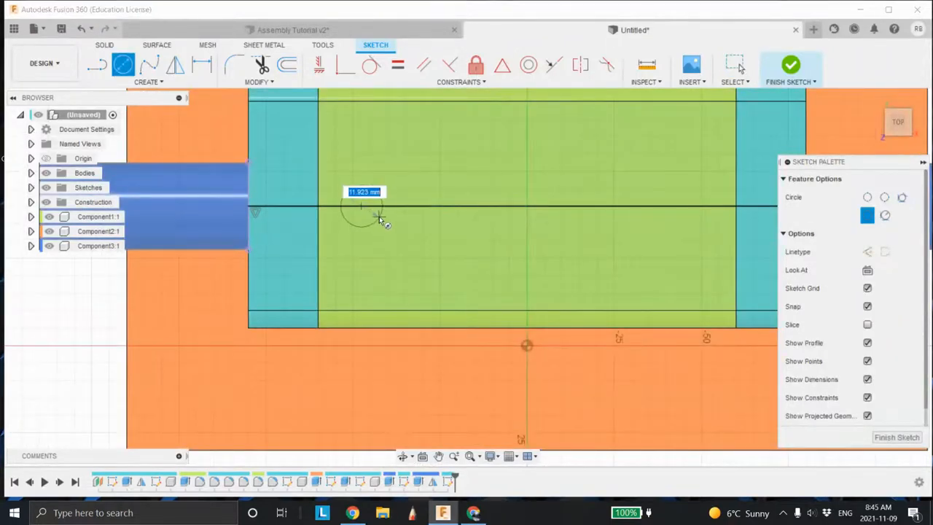
{"action": "left_click", "coordinate": [381, 218]}
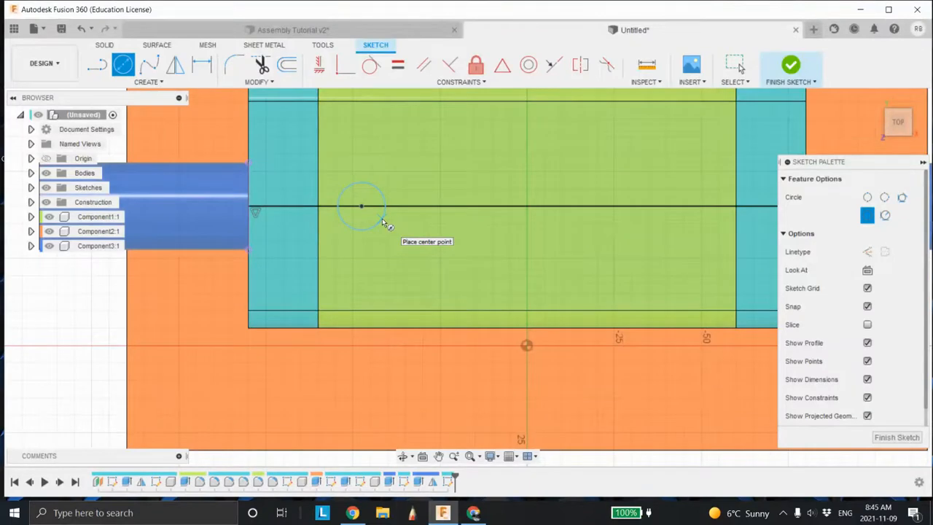
{"action": "key", "text": "d"}
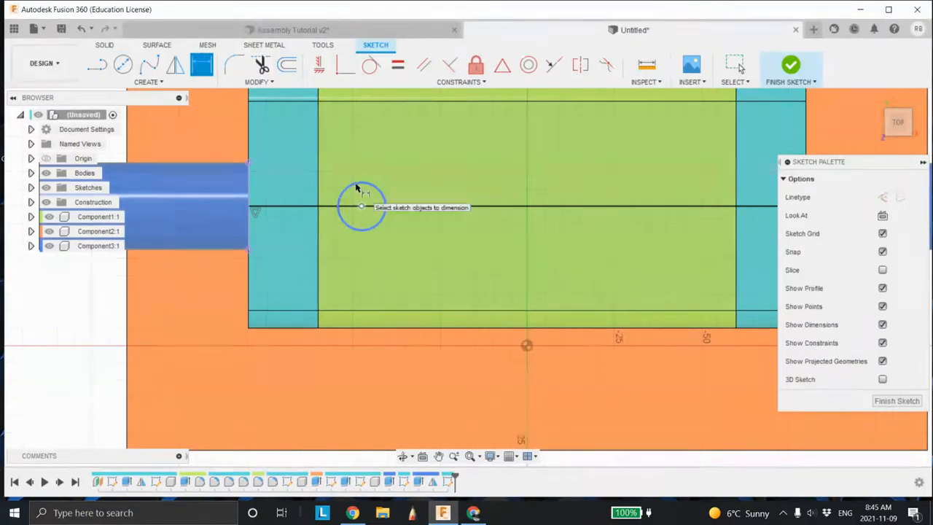
{"action": "left_click", "coordinate": [340, 201]}
{"action": "left_click", "coordinate": [372, 178]}
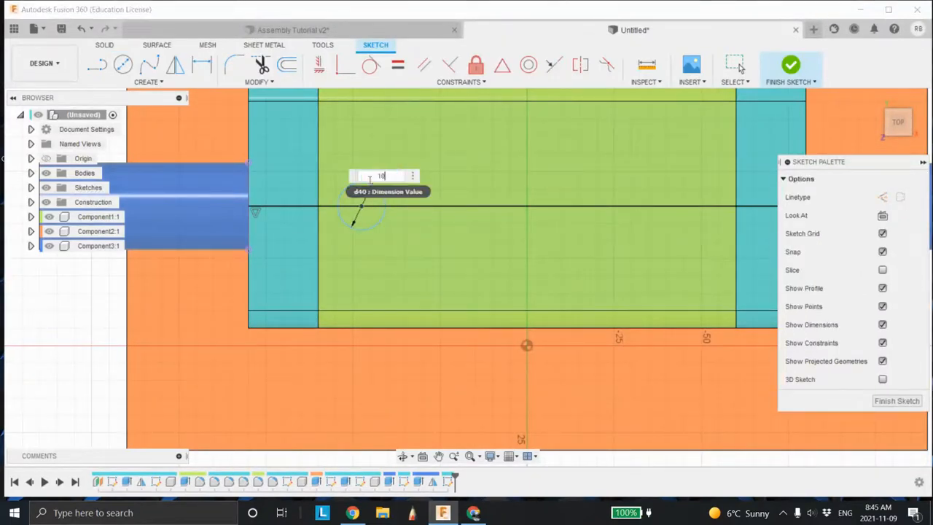
{"action": "key", "text": "Return"}
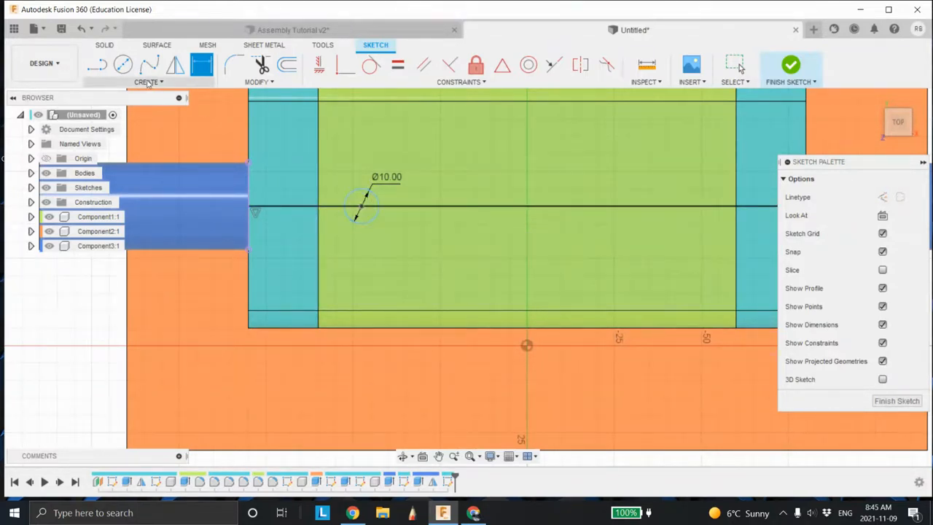
Try a rectangular pattern of the circle along the lengthwise line with Spacing distance type, quantity 4 and 28 mm distance
{"action": "left_click", "coordinate": [148, 82]}
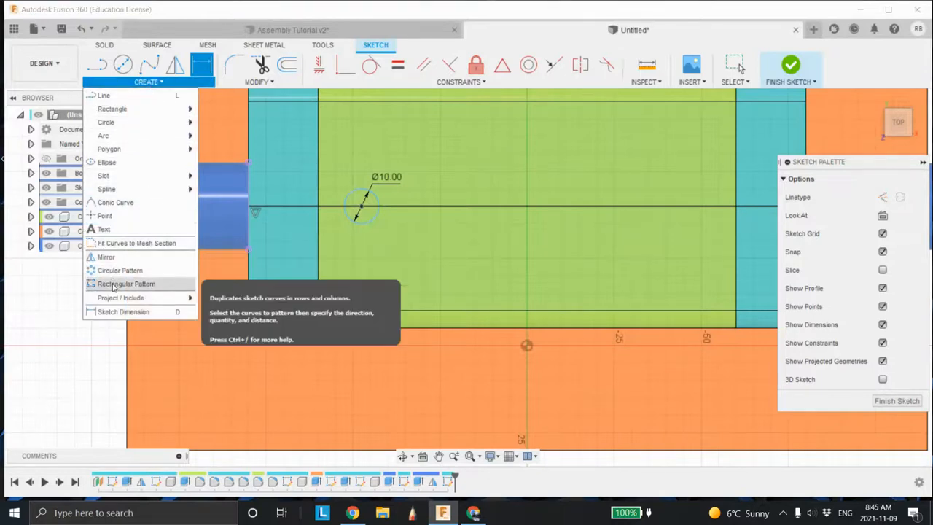
{"action": "left_click", "coordinate": [116, 283]}
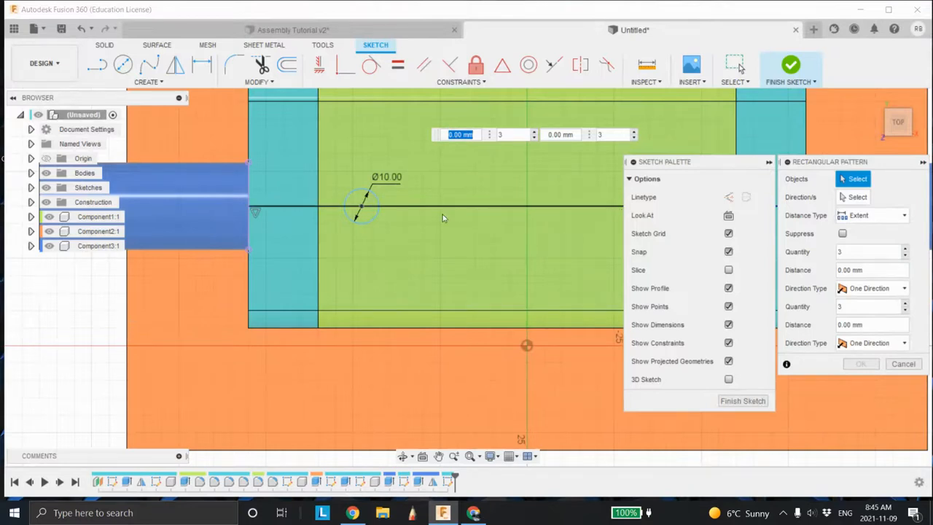
{"action": "left_click", "coordinate": [379, 206]}
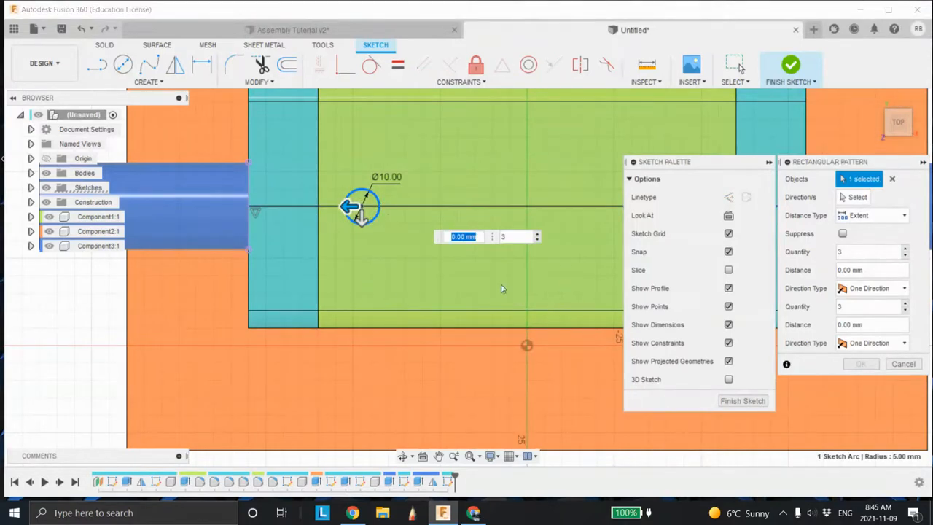
{"action": "key", "text": "Tab"}
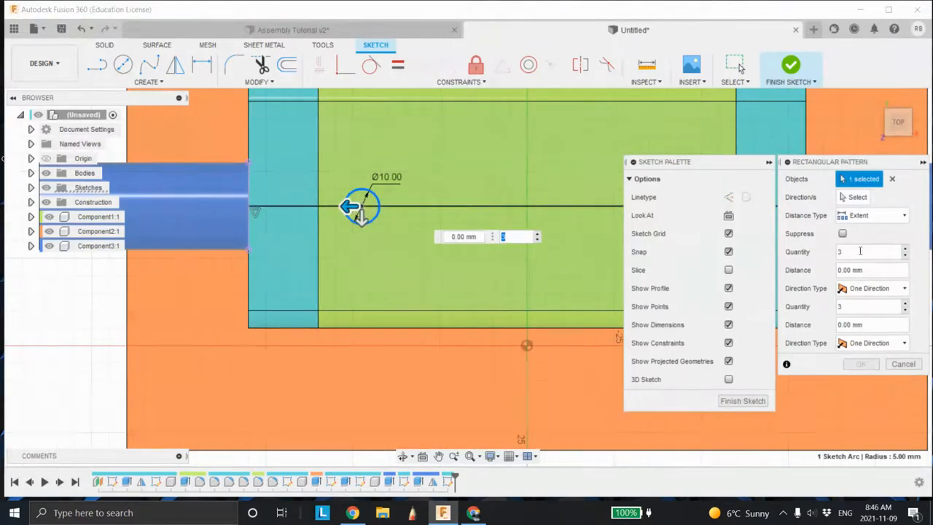
{"action": "left_click", "coordinate": [866, 216]}
{"action": "left_click", "coordinate": [865, 242]}
{"action": "left_click", "coordinate": [857, 196]}
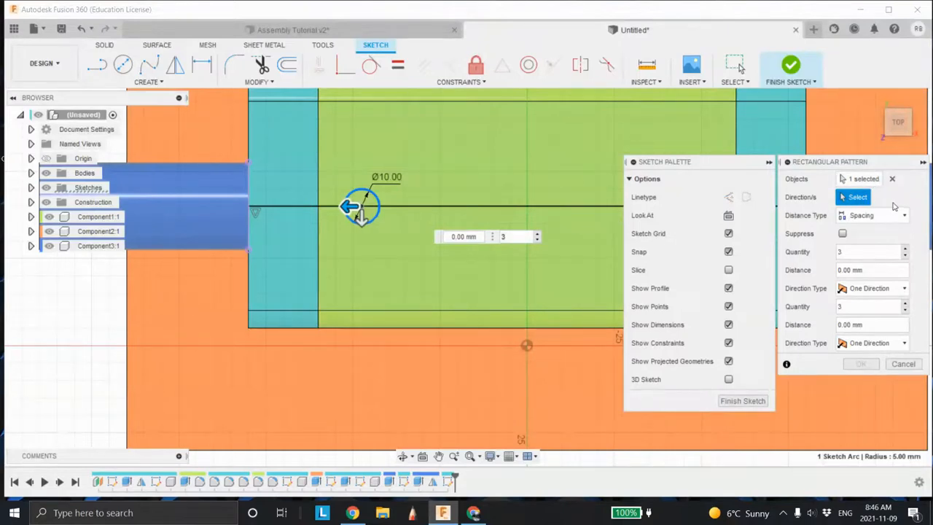
{"action": "left_click", "coordinate": [426, 207]}
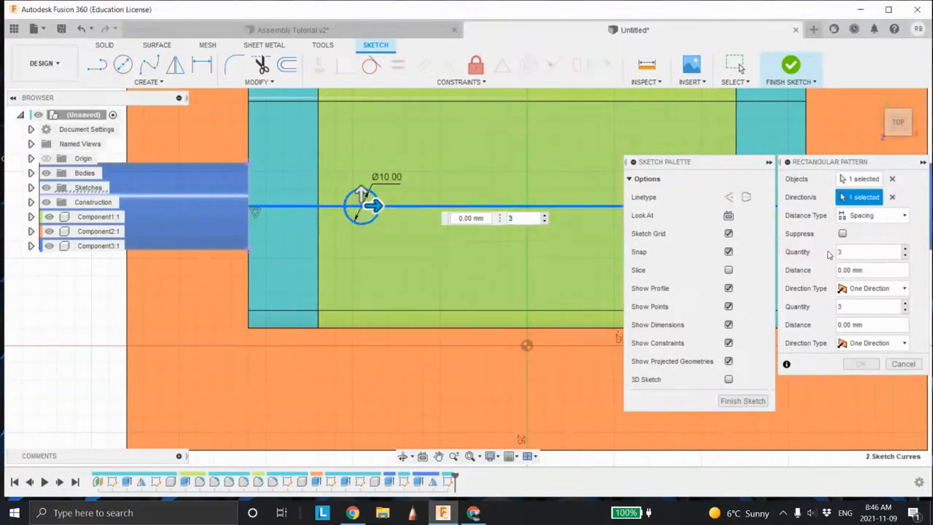
{"action": "left_click_drag", "start_coordinate": [842, 253], "coordinate": [837, 253]}
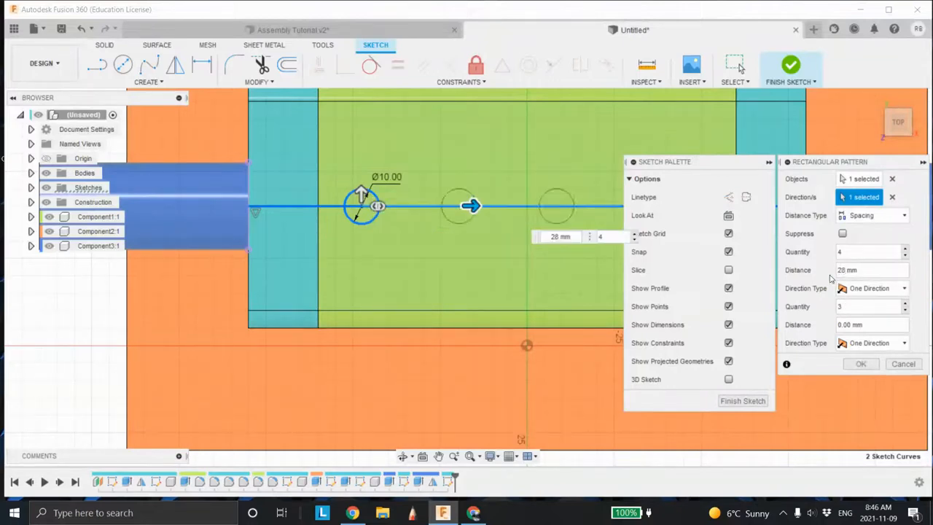
Reduce the circle pattern's quantity to 2 and finish the sketch
{"action": "scroll", "coordinate": [587, 221], "scroll_direction": "up", "scroll_amount": 1}
{"action": "scroll", "coordinate": [585, 220], "scroll_direction": "down", "scroll_amount": 4}
{"action": "middle_click_drag", "start_coordinate": [552, 214], "coordinate": [413, 223]}
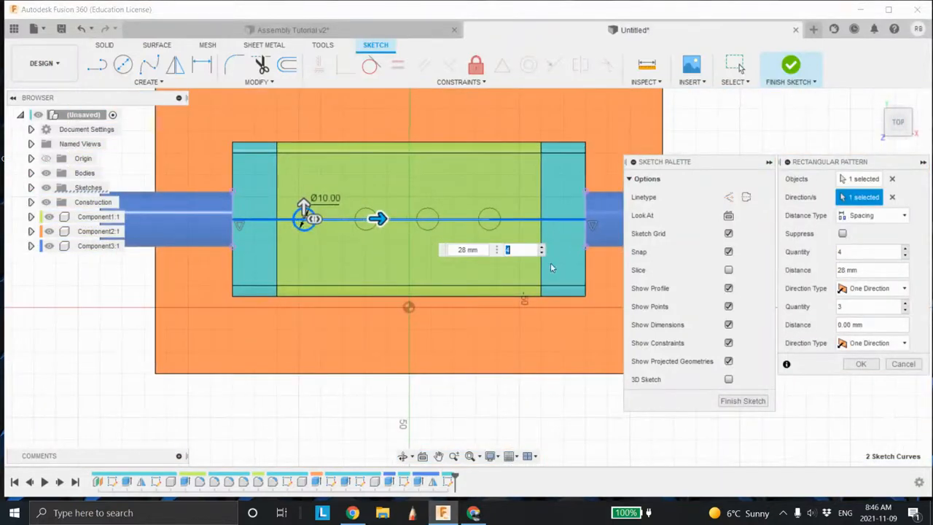
{"action": "type", "text": "2"}
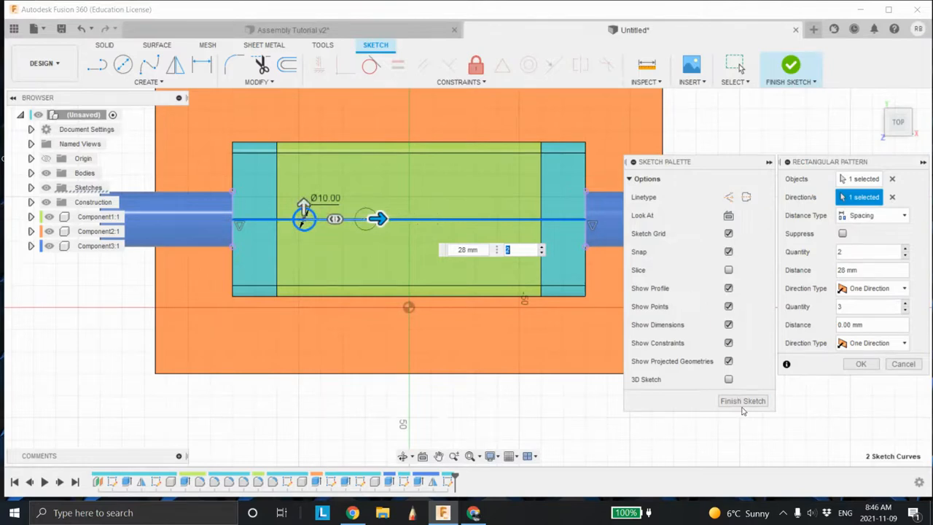
{"action": "left_click", "coordinate": [743, 401]}
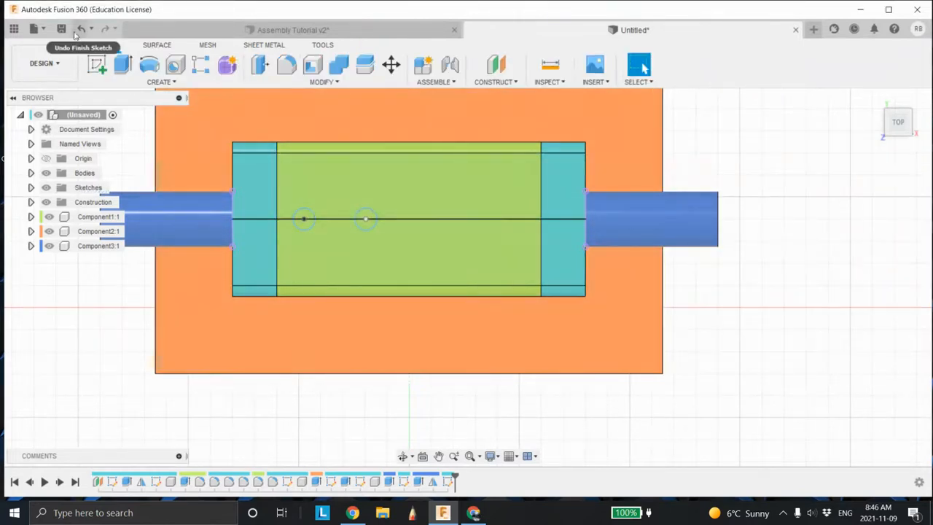
Undo the sketch finish, the rectangular pattern, the diameter dimension and the circle, keeping the lengthwise line
{"action": "left_click", "coordinate": [81, 28]}
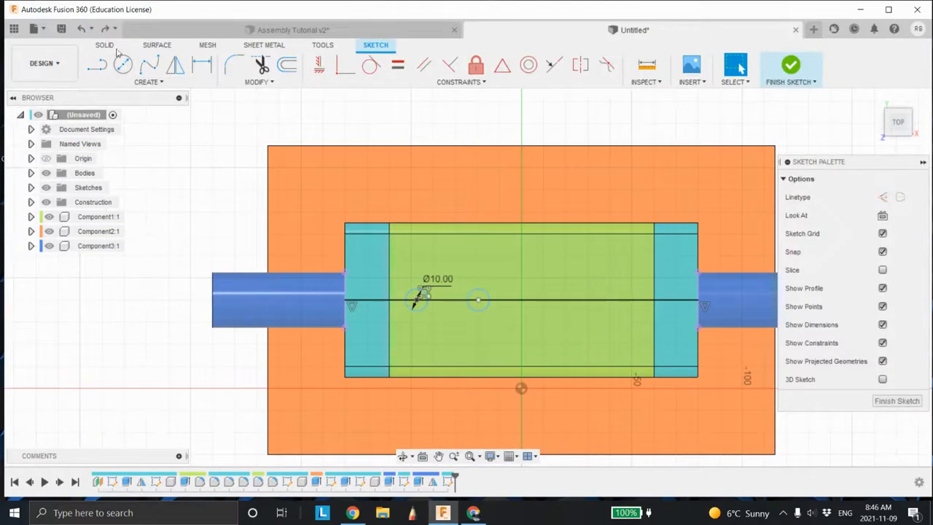
{"action": "left_click", "coordinate": [80, 29]}
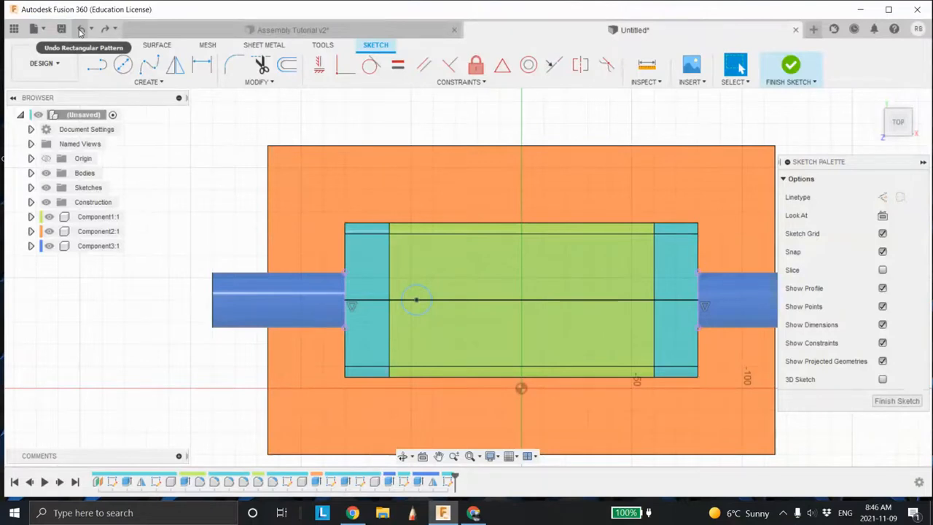
{"action": "left_click", "coordinate": [80, 32]}
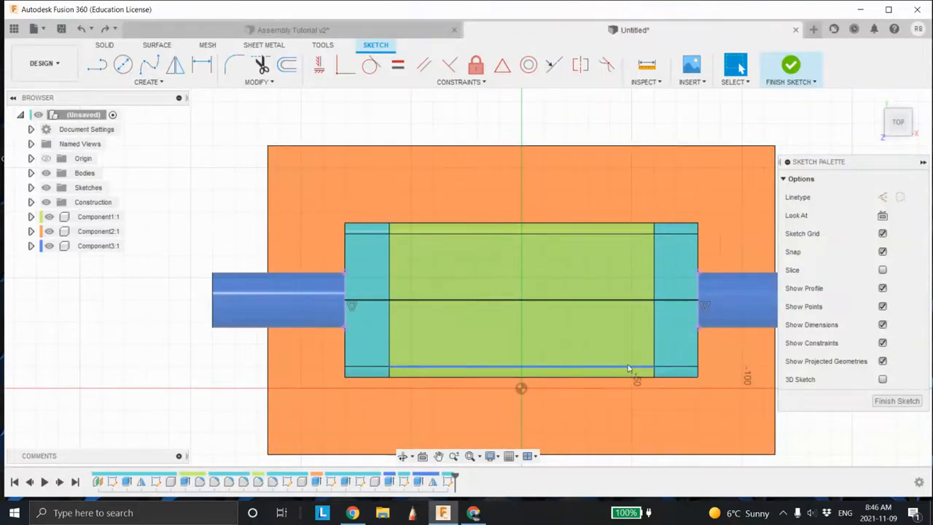
{"action": "left_click", "coordinate": [473, 512]}
{"action": "left_click", "coordinate": [473, 513]}
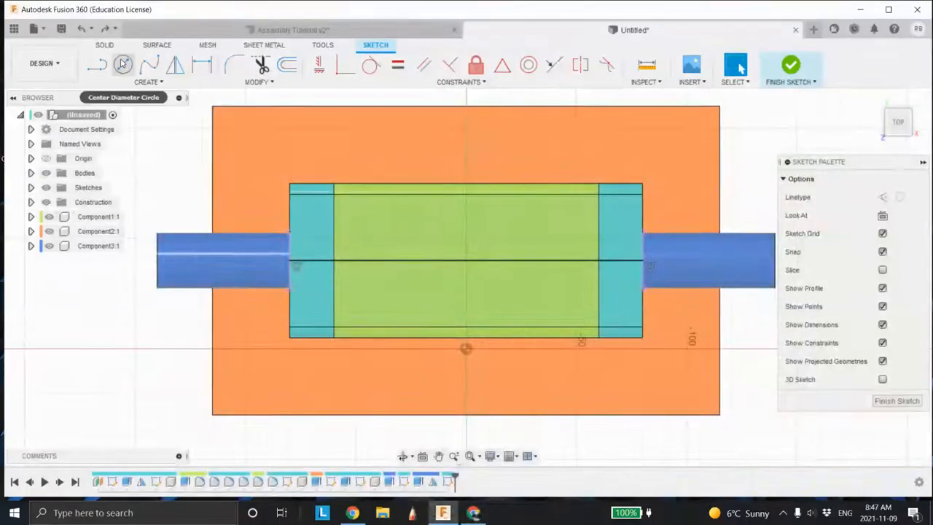
Draw a new circle centred on the lengthwise line near one end of the top bar and set its diameter to 10 mm
{"action": "left_click", "coordinate": [122, 64]}
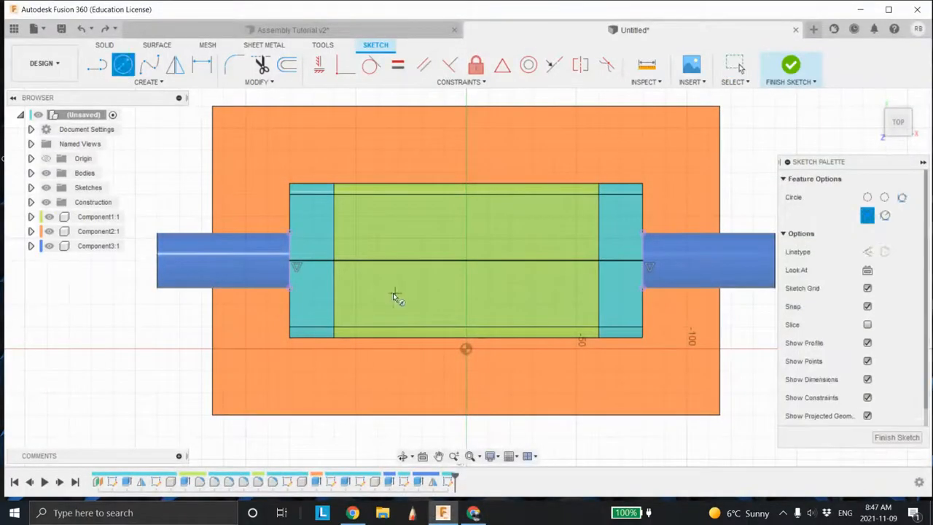
{"action": "left_click", "coordinate": [362, 261]}
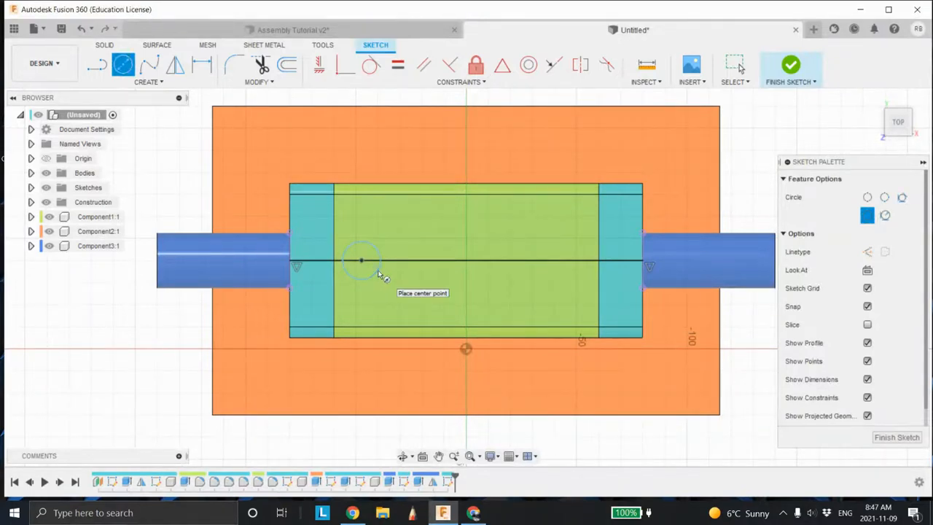
{"action": "left_click", "coordinate": [201, 65]}
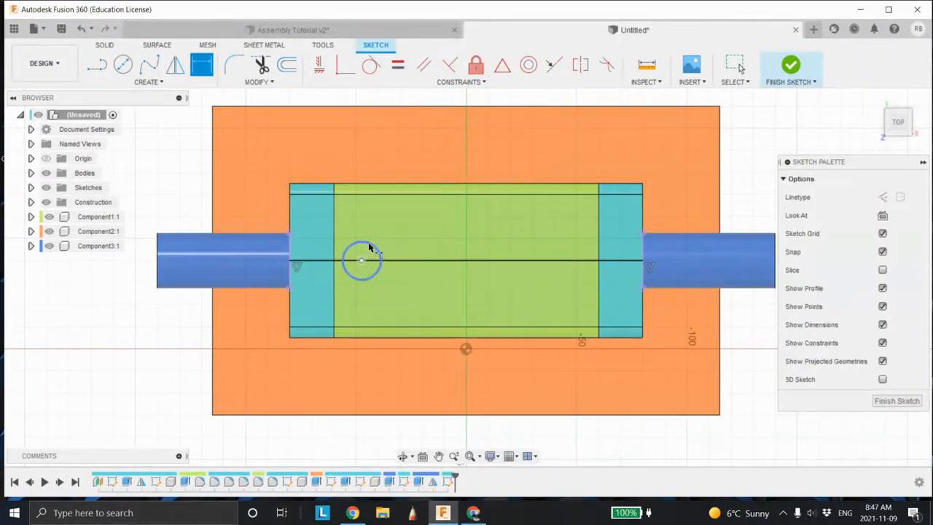
{"action": "left_click", "coordinate": [370, 250]}
{"action": "left_click", "coordinate": [397, 219]}
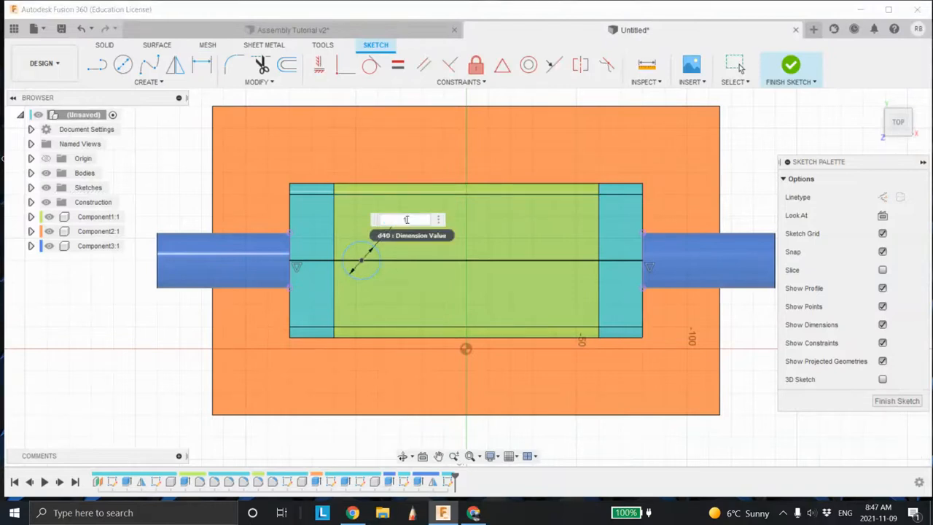
{"action": "type", "text": "10"}
{"action": "key", "text": "Return"}
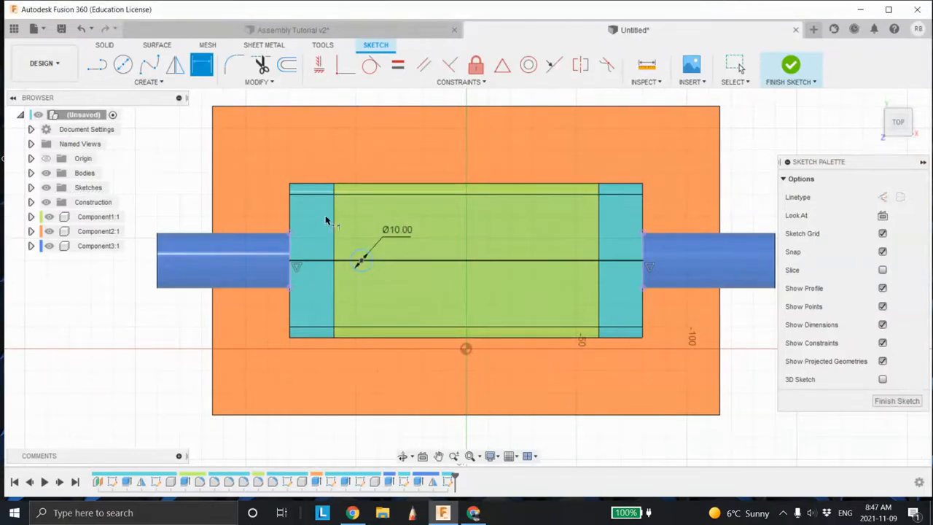
Dimension the circle's centre 18 mm from the nearest side plate's inner edge
{"action": "left_click", "coordinate": [335, 250]}
{"action": "left_click", "coordinate": [361, 261]}
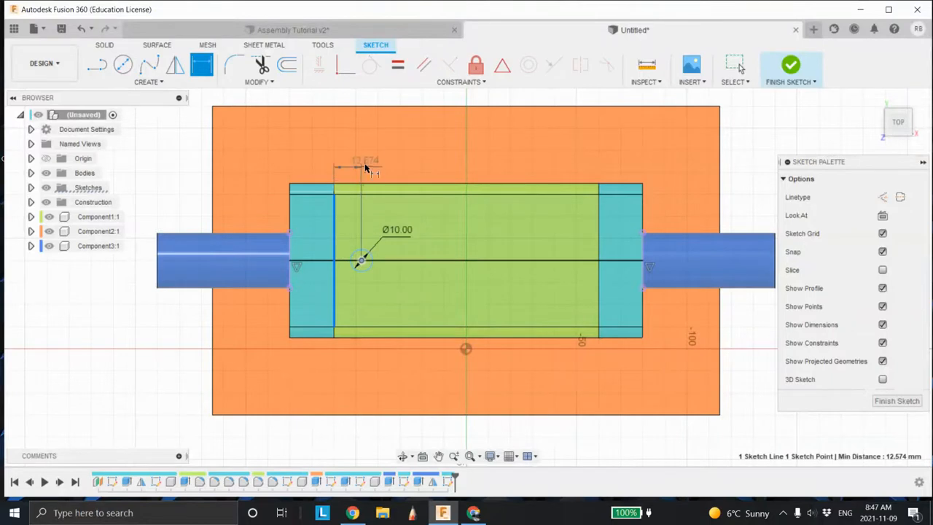
{"action": "left_click", "coordinate": [368, 143]}
{"action": "key", "text": "Return"}
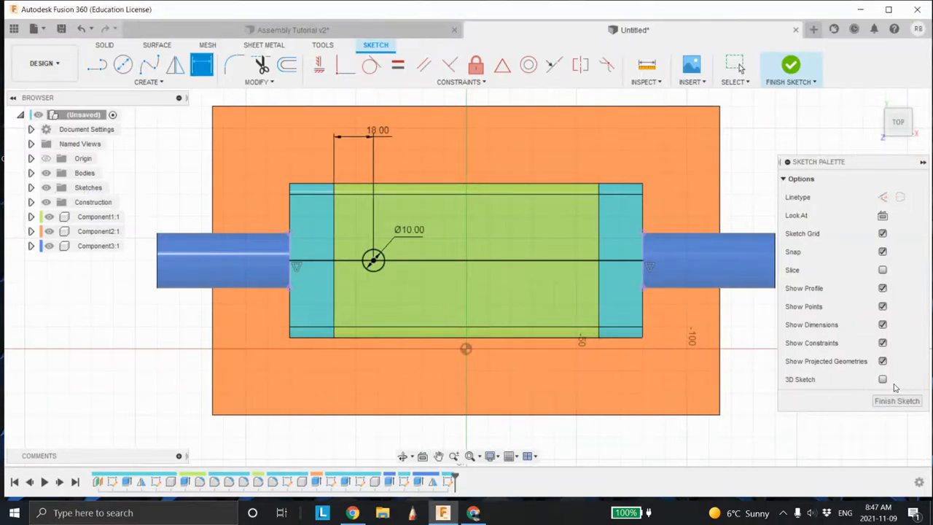
Pattern the circle along the lengthwise line with quantity 4 and 28 mm spacing, and finish the sketch
{"action": "left_click", "coordinate": [147, 82]}
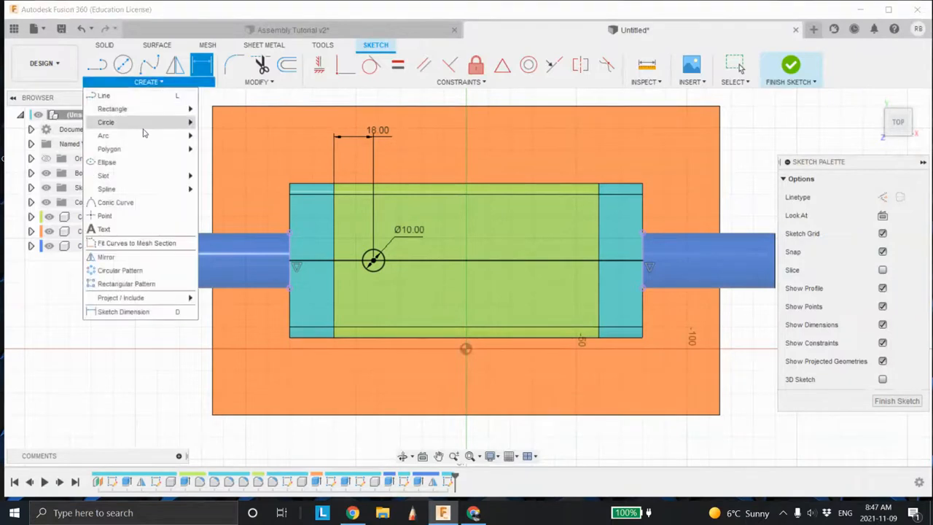
{"action": "left_click", "coordinate": [139, 284]}
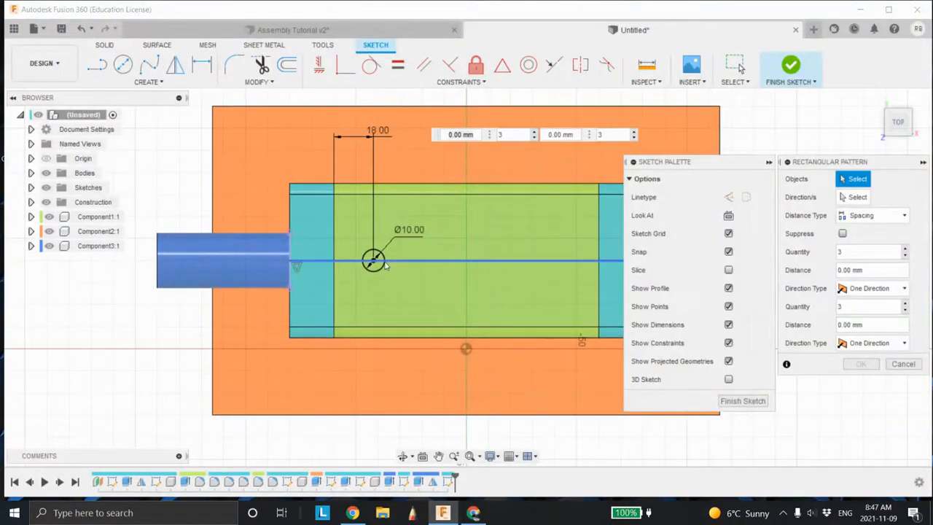
{"action": "left_click", "coordinate": [372, 259]}
{"action": "left_click", "coordinate": [853, 196]}
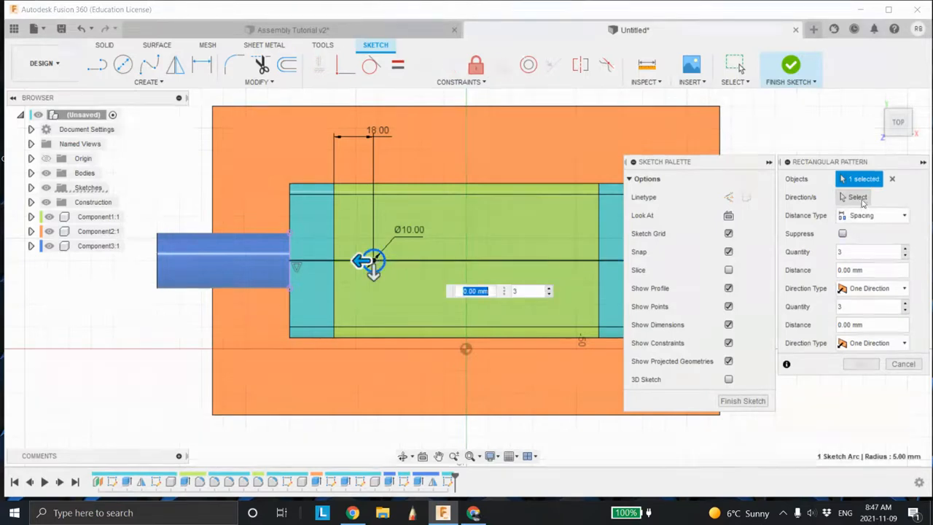
{"action": "left_click", "coordinate": [430, 261]}
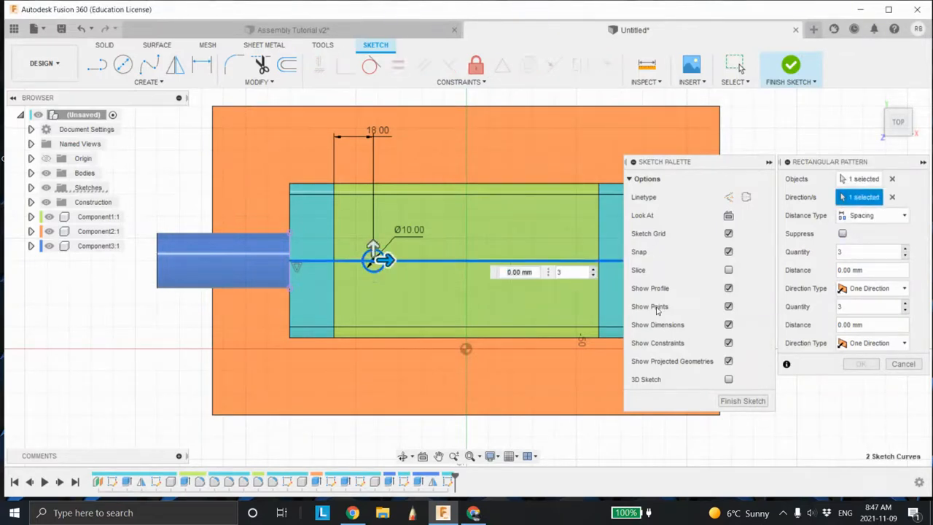
{"action": "left_click", "coordinate": [872, 215]}
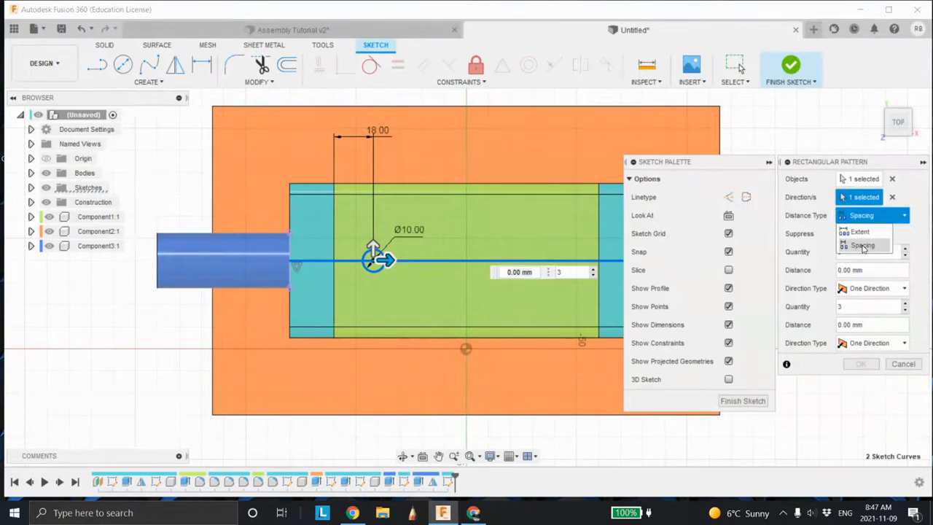
{"action": "left_click", "coordinate": [862, 246]}
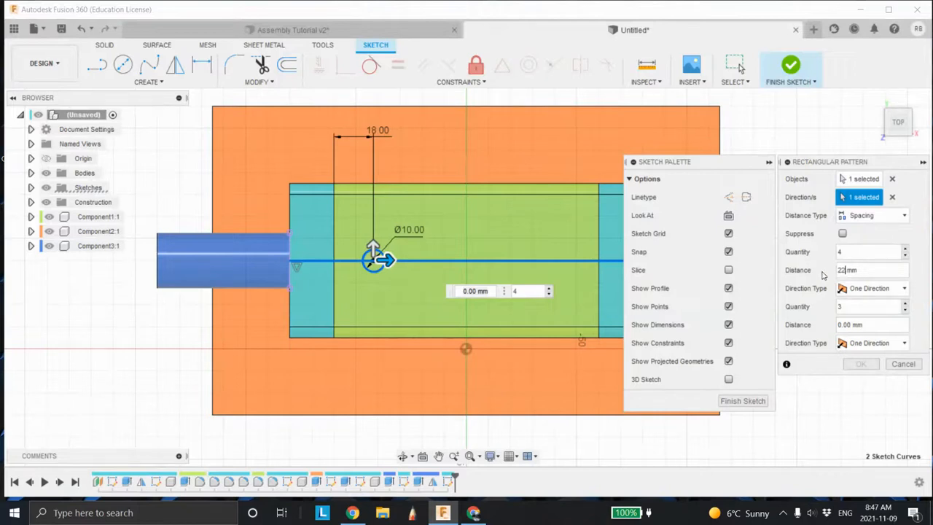
{"action": "key", "text": "Return"}
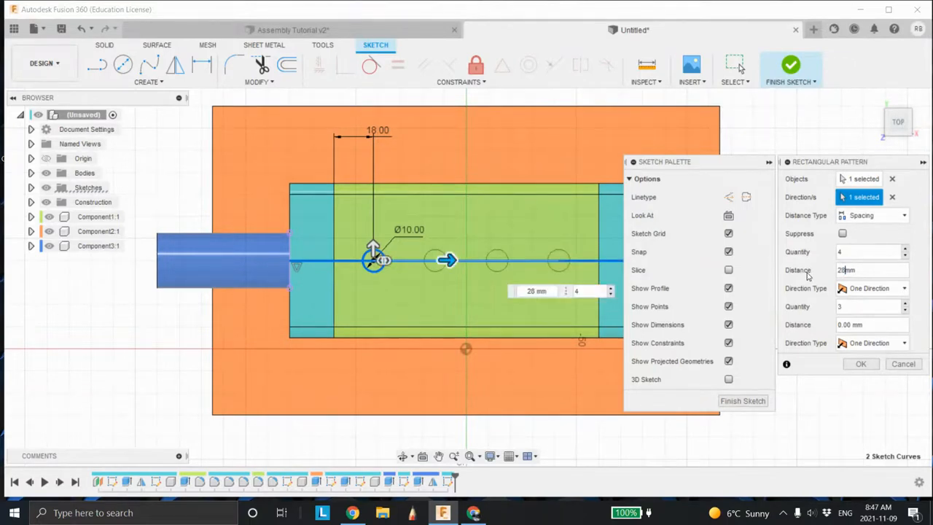
{"action": "key", "text": "Return"}
{"action": "scroll", "coordinate": [584, 255], "scroll_direction": "up", "scroll_amount": 2}
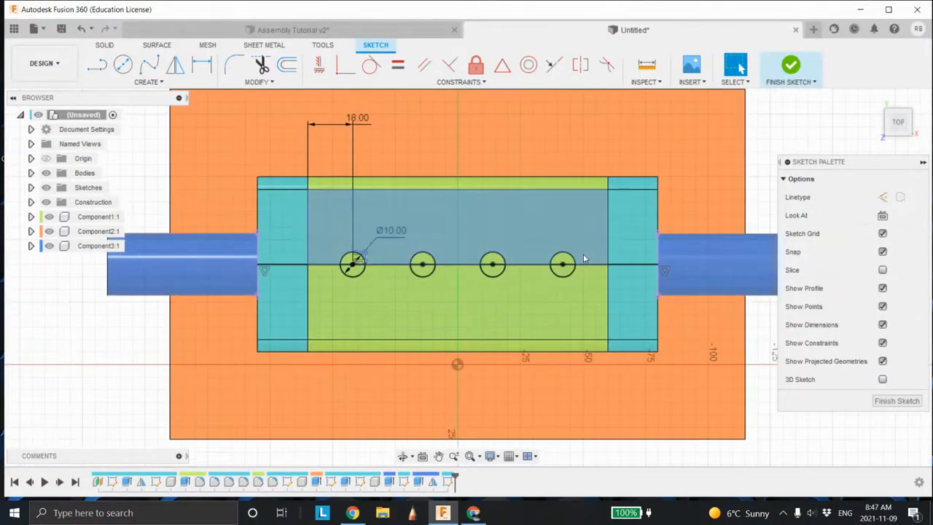
{"action": "scroll", "coordinate": [566, 263], "scroll_direction": "down", "scroll_amount": 1}
{"action": "middle_click_drag", "start_coordinate": [564, 263], "coordinate": [557, 238], "text": "shift"}
{"action": "middle_click_drag", "start_coordinate": [572, 282], "coordinate": [578, 256], "text": "shift"}
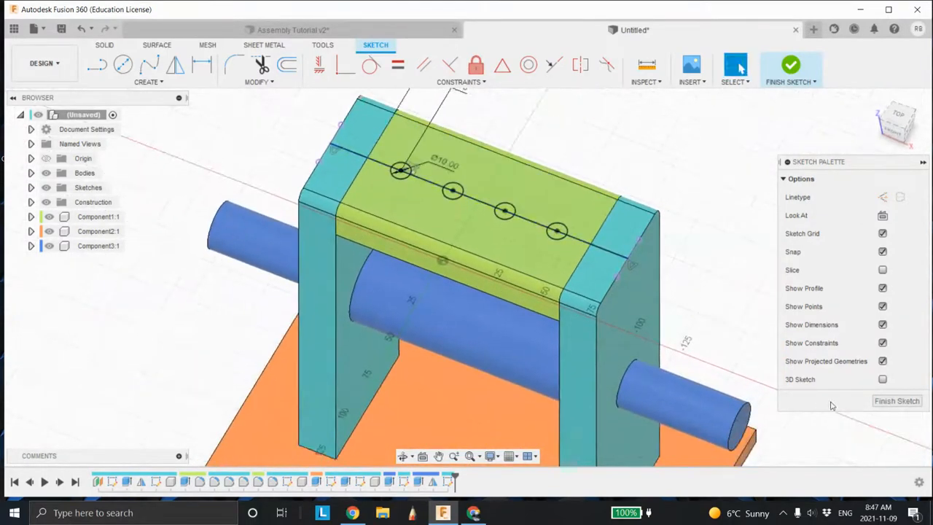
{"action": "left_click", "coordinate": [897, 401]}
Delete the lengthwise line through the circles and the sketch edge along the side plate's outer side
{"action": "scroll", "coordinate": [437, 179], "scroll_direction": "up", "scroll_amount": 2}
{"action": "left_click", "coordinate": [405, 173]}
{"action": "key", "text": "Delete"}
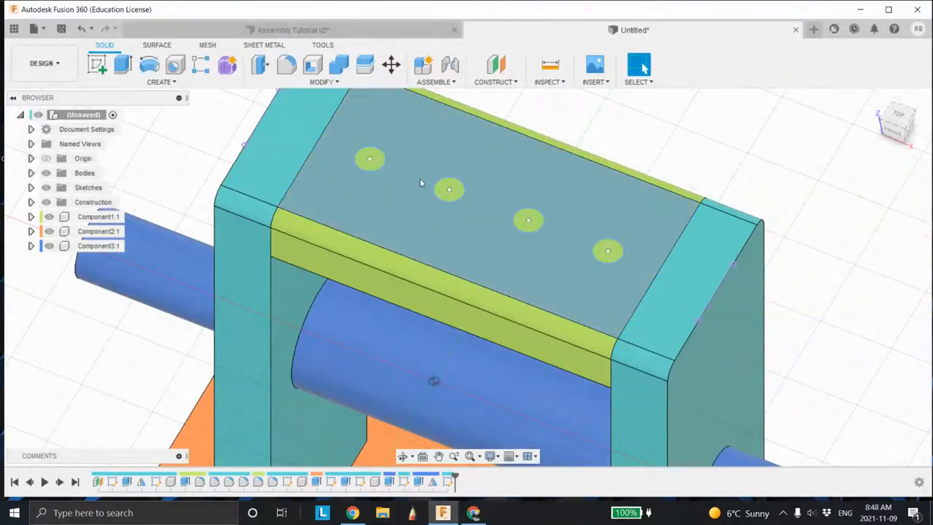
{"action": "scroll", "coordinate": [419, 182], "scroll_direction": "down", "scroll_amount": 1}
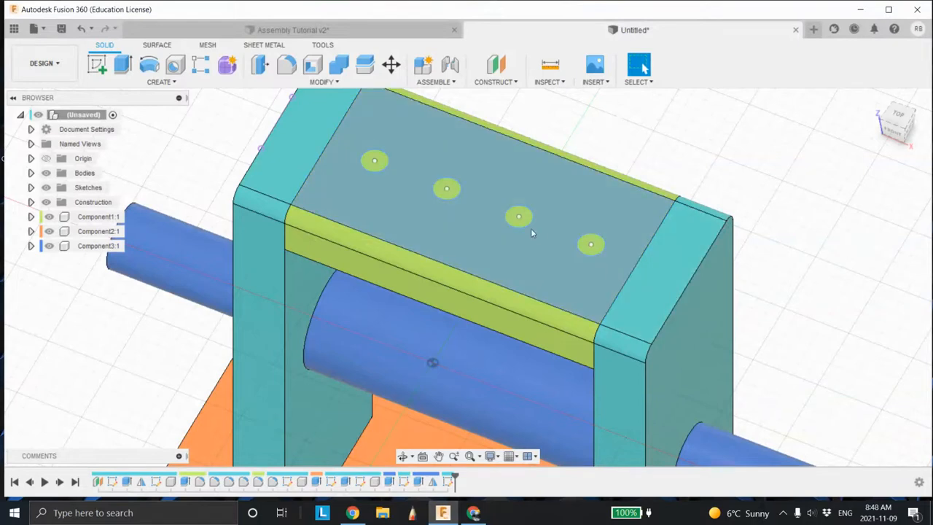
{"action": "middle_click_drag", "start_coordinate": [531, 229], "coordinate": [537, 248]}
{"action": "left_click", "coordinate": [284, 145]}
{"action": "key", "text": "Delete"}
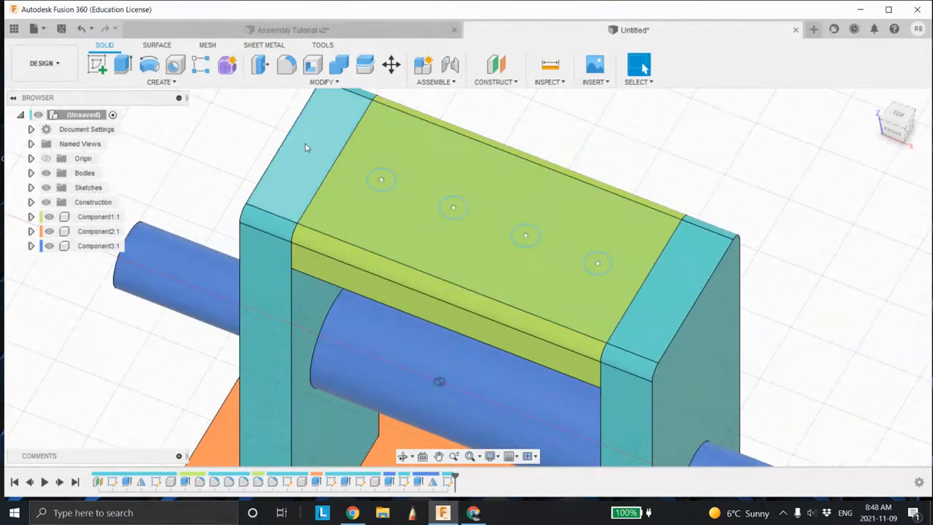
Extrude the four circles on the top bar 30 mm downward as a cut to make through holes
{"action": "scroll", "coordinate": [348, 180], "scroll_direction": "down", "scroll_amount": 1}
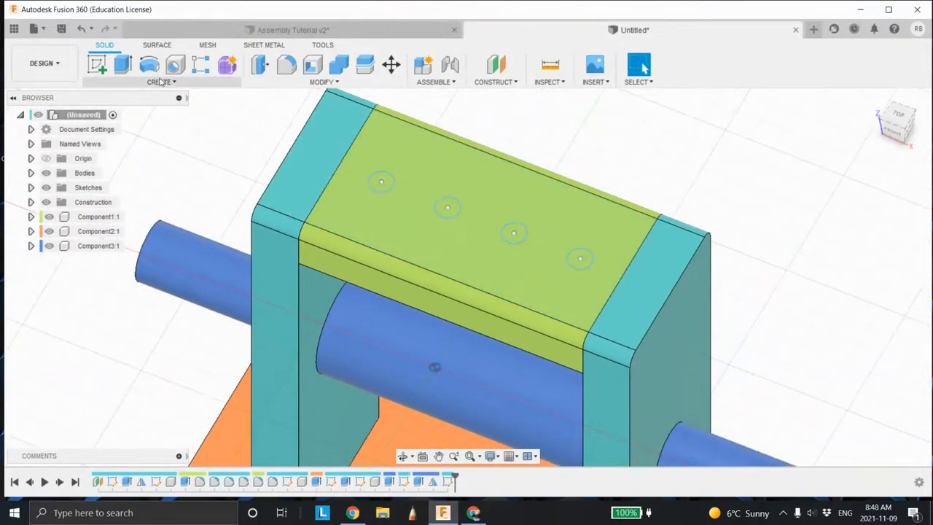
{"action": "left_click", "coordinate": [396, 191]}
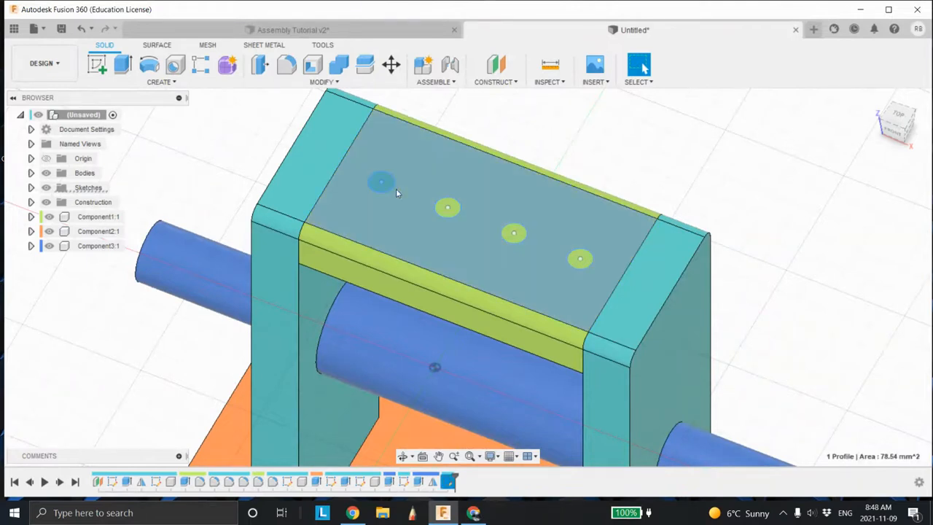
{"action": "left_click", "coordinate": [451, 210], "text": "ctrl"}
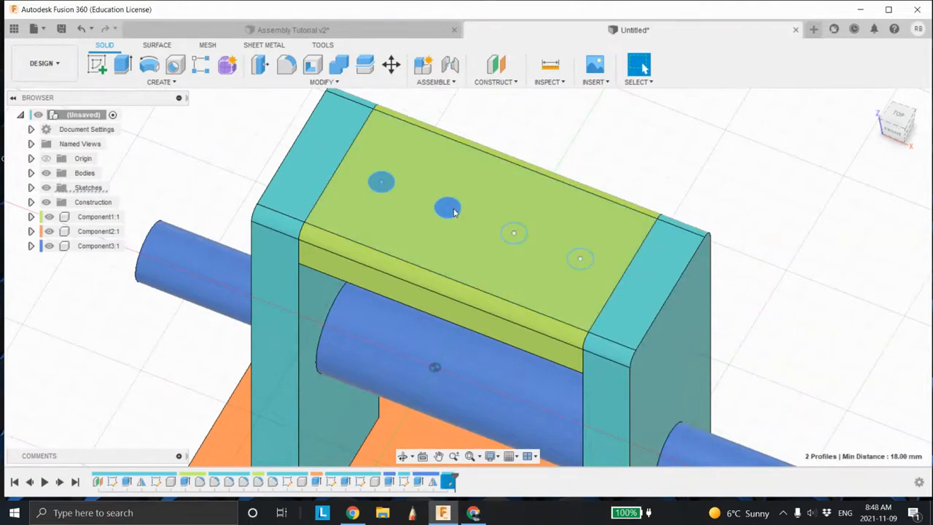
{"action": "left_click", "coordinate": [513, 234], "text": "ctrl"}
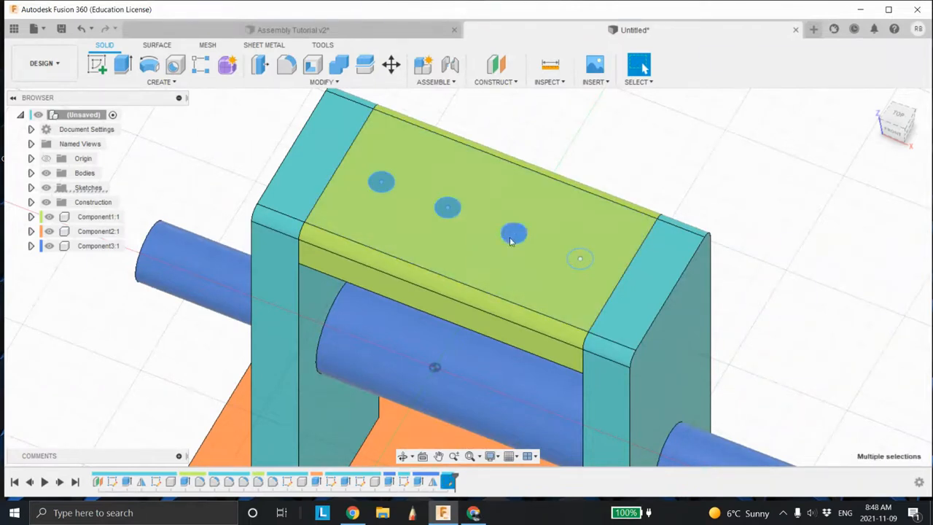
{"action": "right_click", "coordinate": [578, 264]}
{"action": "left_click", "coordinate": [615, 247]}
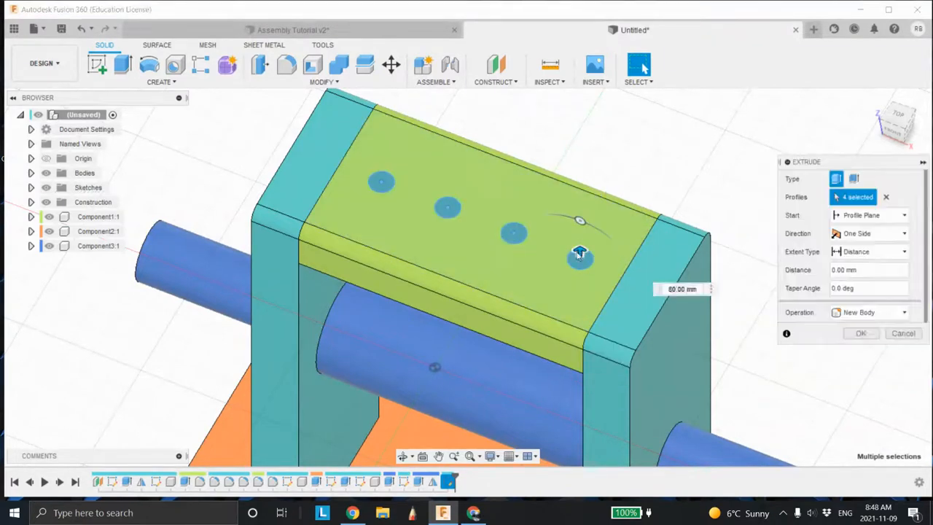
{"action": "left_click_drag", "start_coordinate": [579, 251], "coordinate": [579, 292]}
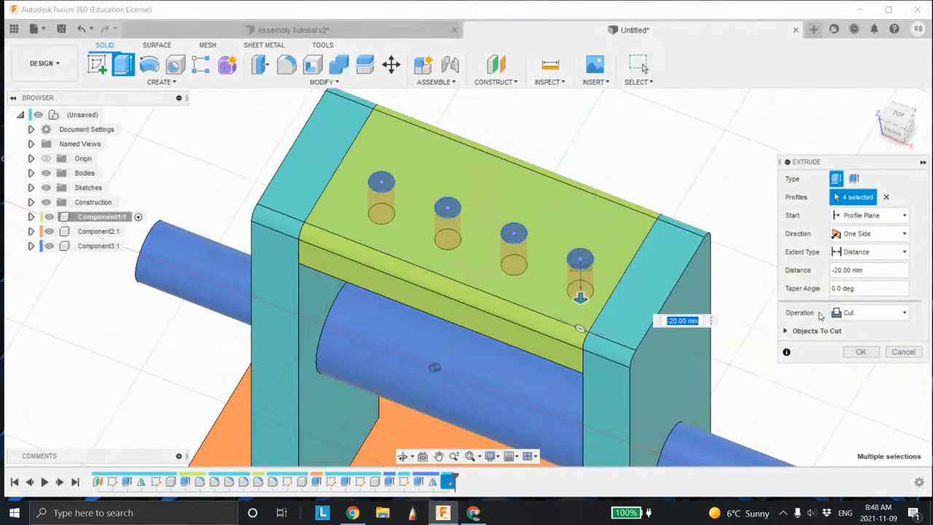
{"action": "middle_click_drag", "start_coordinate": [741, 299], "coordinate": [712, 199]}
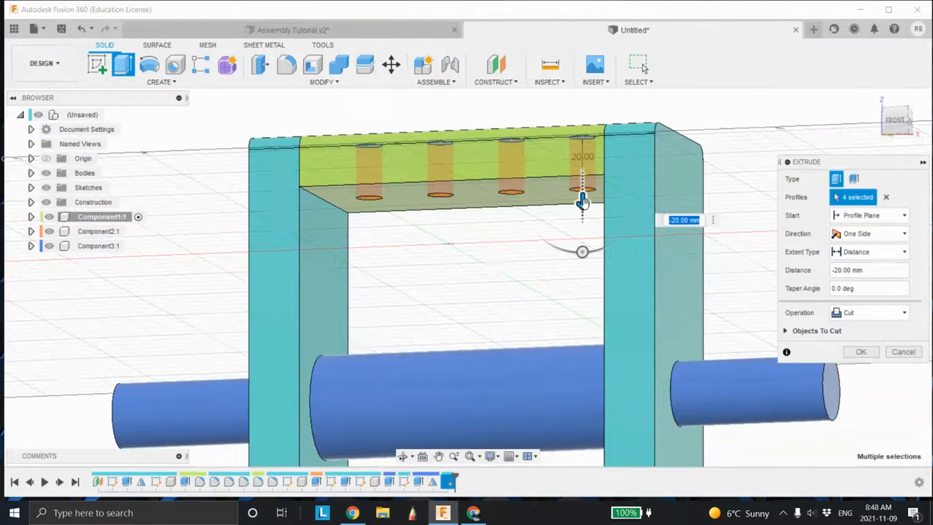
{"action": "left_click_drag", "start_coordinate": [583, 202], "coordinate": [607, 228]}
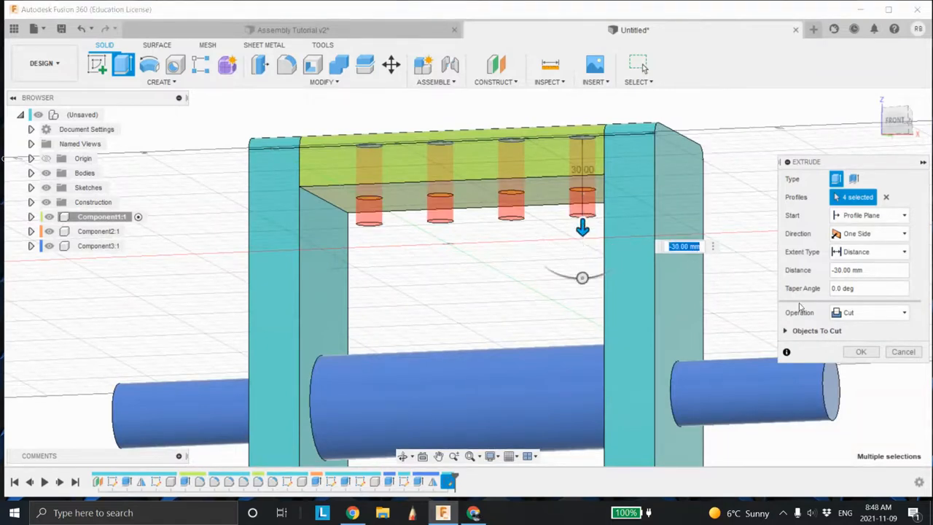
{"action": "left_click", "coordinate": [860, 352]}
Create an offset plane 10 mm inward from the inner face of the side plate nearest the first hole
{"action": "left_click_drag", "start_coordinate": [499, 268], "coordinate": [468, 314]}
{"action": "middle_click_drag", "start_coordinate": [468, 314], "coordinate": [481, 271], "text": "shift"}
{"action": "scroll", "coordinate": [481, 279], "scroll_direction": "down", "scroll_amount": 2}
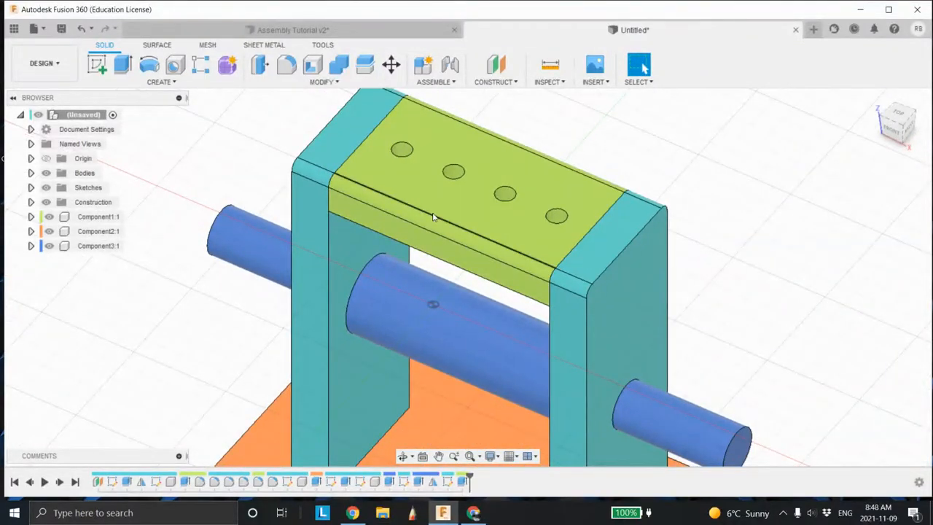
{"action": "left_click", "coordinate": [495, 66]}
{"action": "left_click", "coordinate": [356, 262]}
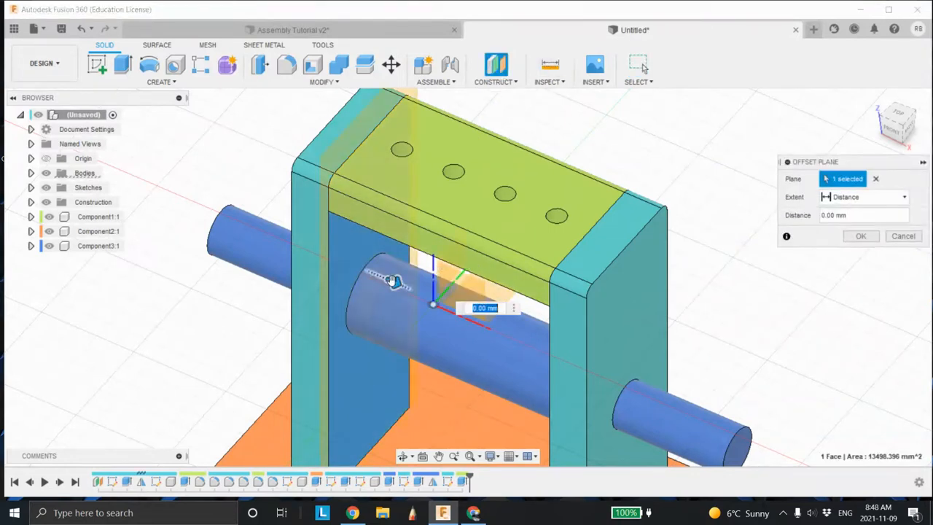
{"action": "left_click_drag", "start_coordinate": [391, 279], "coordinate": [412, 290]}
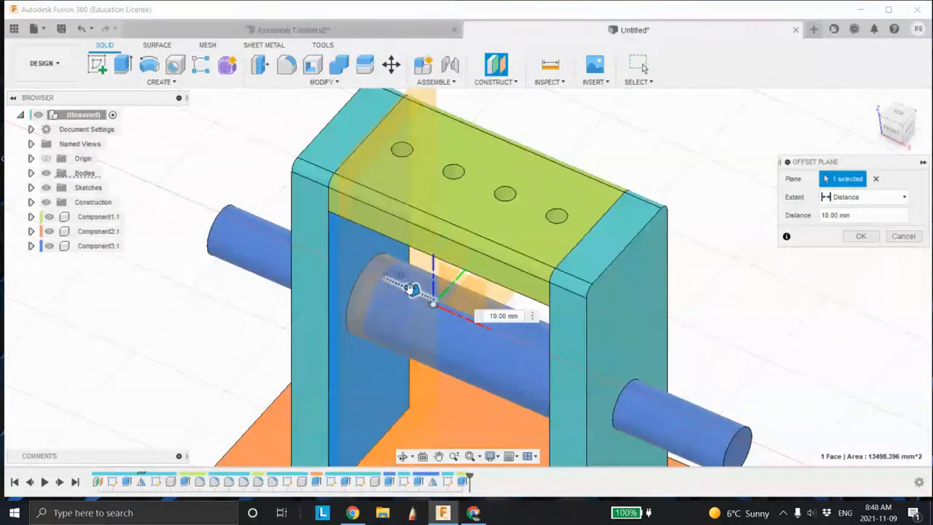
{"action": "key", "text": "Return"}
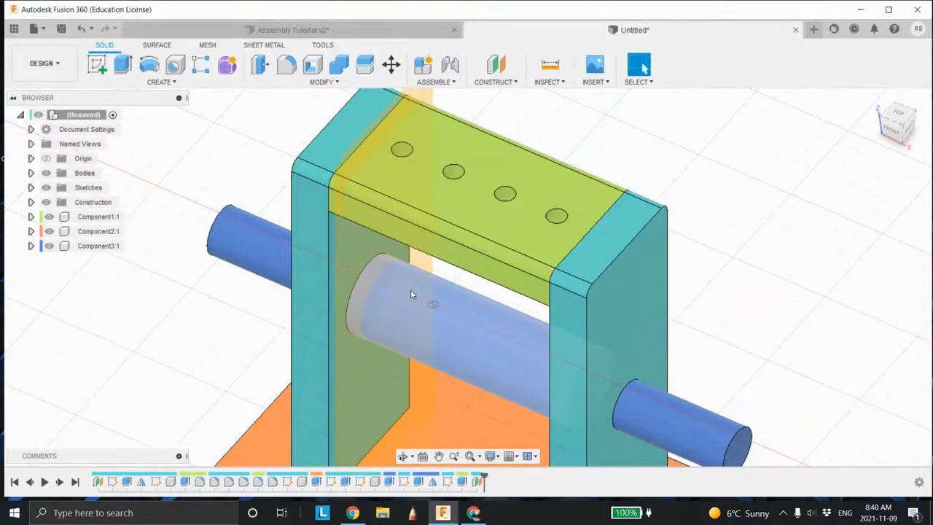
Start a sketch on the new offset plane and turn on the sliced view
{"action": "mouse_move", "coordinate": [410, 289]}
{"action": "middle_mouse_down", "text": "shift"}
{"action": "mouse_move", "coordinate": [410, 306]}
{"action": "mouse_move", "coordinate": [439, 269]}
{"action": "mouse_move", "coordinate": [421, 288]}
{"action": "middle_mouse_up", "text": "shift"}
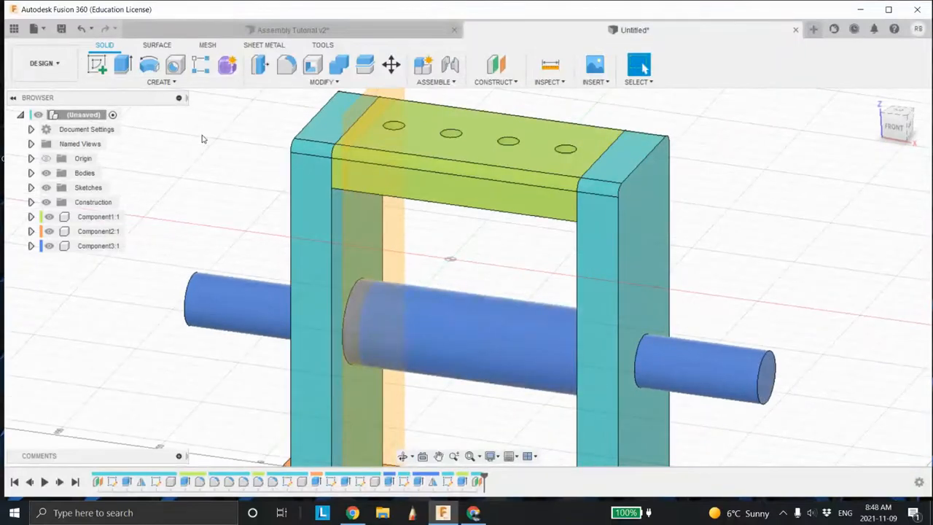
{"action": "left_click", "coordinate": [109, 63]}
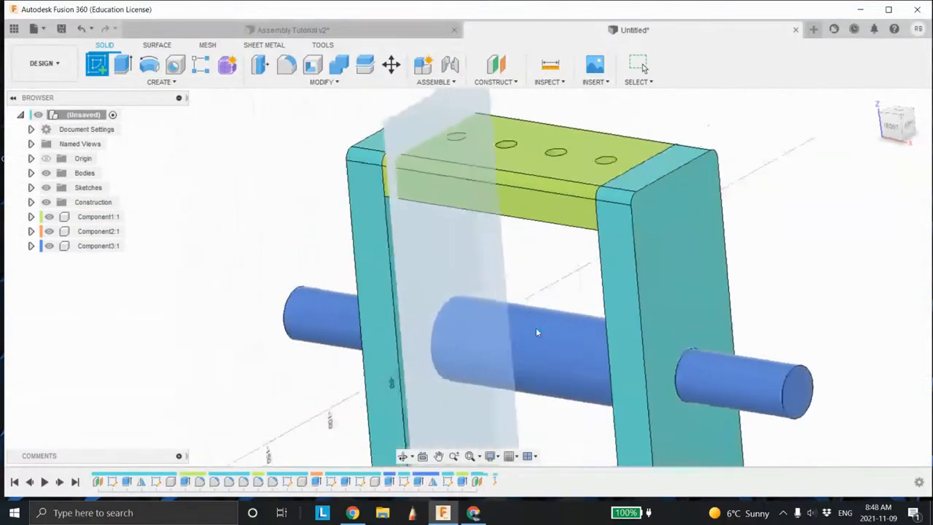
{"action": "left_click", "coordinate": [538, 328]}
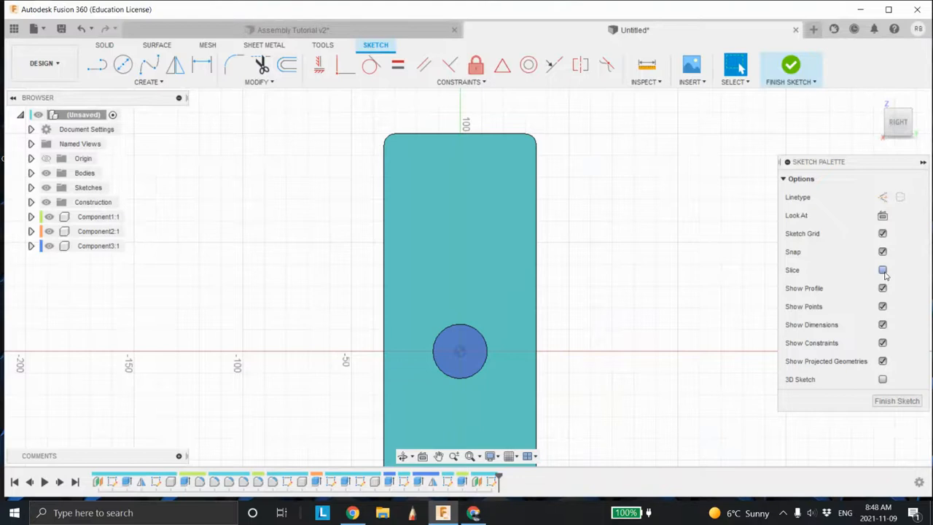
{"action": "left_click", "coordinate": [882, 270]}
Draw a 90 mm diameter circle centred on the vertical axis below the shaft's centre
{"action": "middle_click_drag", "start_coordinate": [621, 349], "coordinate": [573, 292]}
{"action": "mouse_move", "coordinate": [570, 394]}
{"action": "middle_mouse_down"}
{"action": "mouse_move", "coordinate": [538, 319]}
{"action": "mouse_move", "coordinate": [502, 293]}
{"action": "middle_mouse_up"}
{"action": "left_click", "coordinate": [122, 64]}
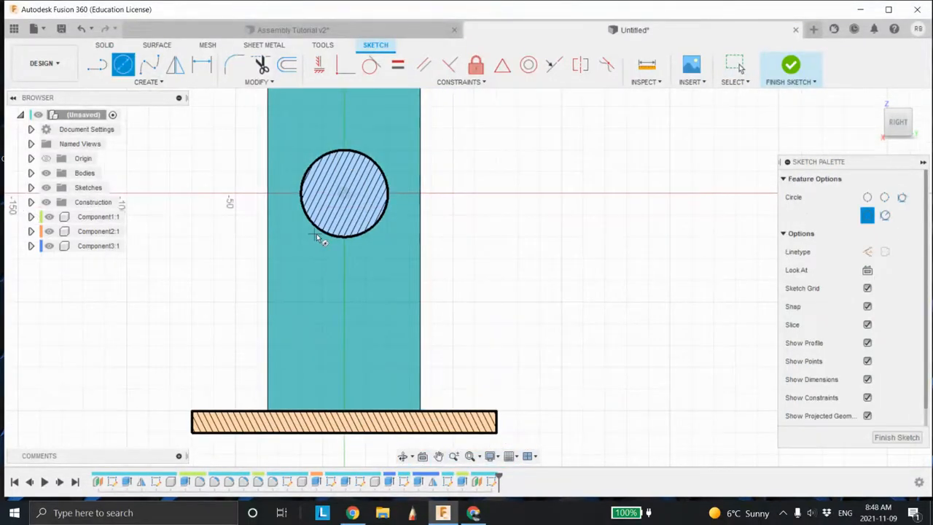
{"action": "left_click", "coordinate": [343, 270]}
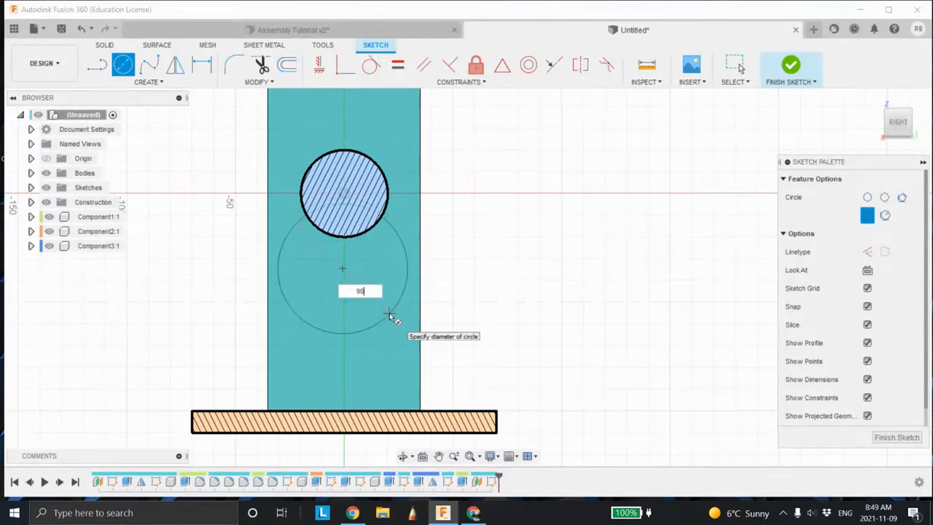
{"action": "key", "text": "Return"}
{"action": "key", "text": "Escape"}
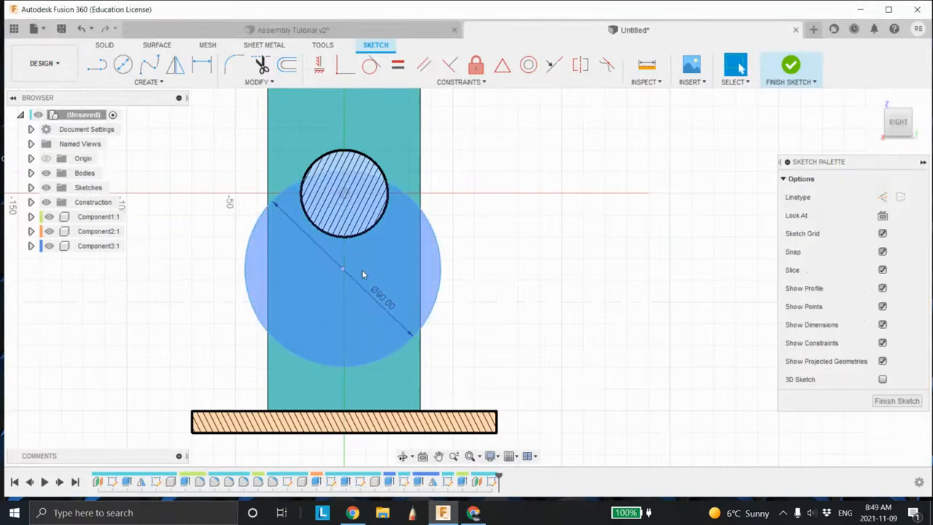
Dimension the circle's centre 15 mm below the shaft's centre and finish the sketch
{"action": "left_click", "coordinate": [203, 65]}
{"action": "left_click", "coordinate": [345, 194]}
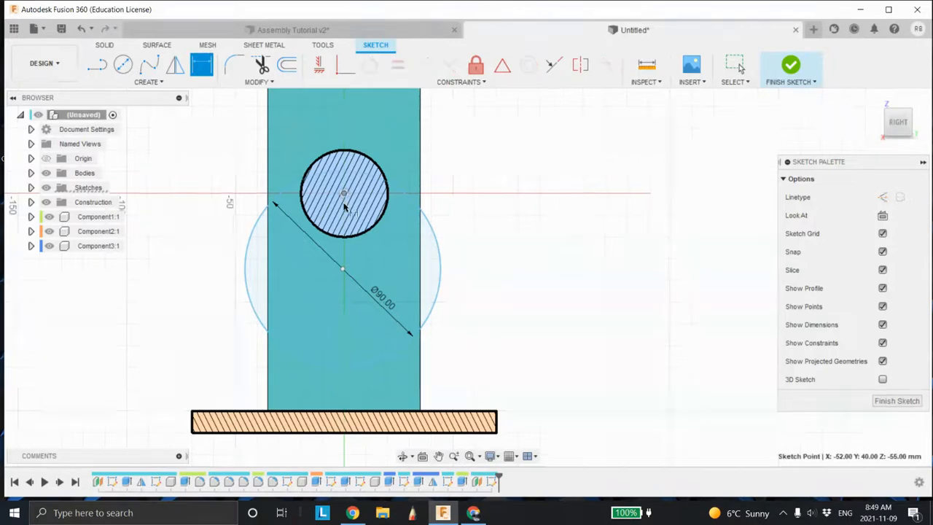
{"action": "left_click", "coordinate": [343, 269]}
{"action": "left_click", "coordinate": [497, 274]}
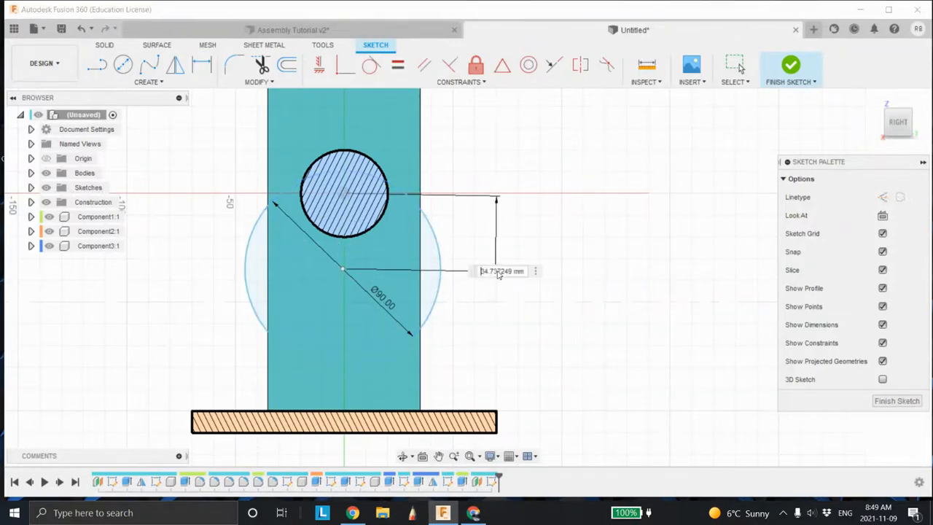
{"action": "type", "text": "15"}
{"action": "key", "text": "Return"}
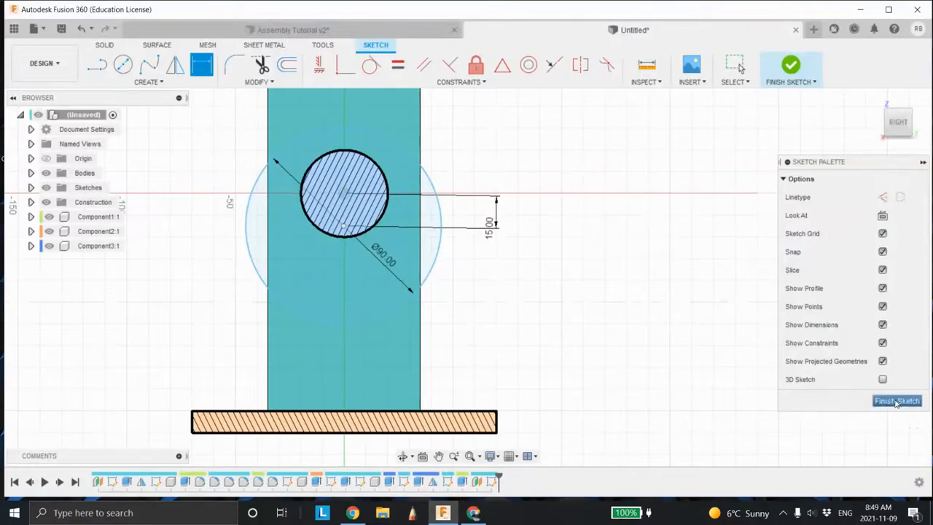
{"action": "left_click", "coordinate": [892, 400]}
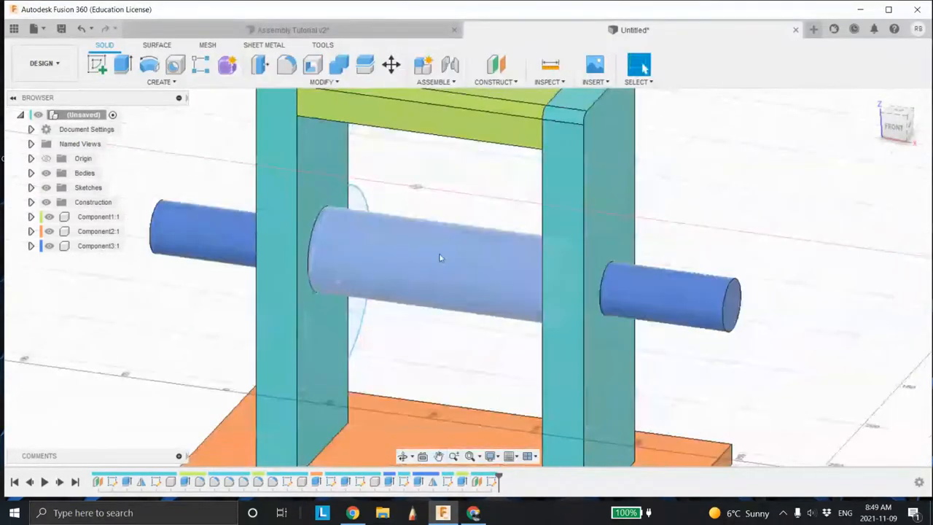
Try extruding the 90 mm circle 10 mm along the shaft as a cut, and undo it
{"action": "right_click", "coordinate": [330, 328]}
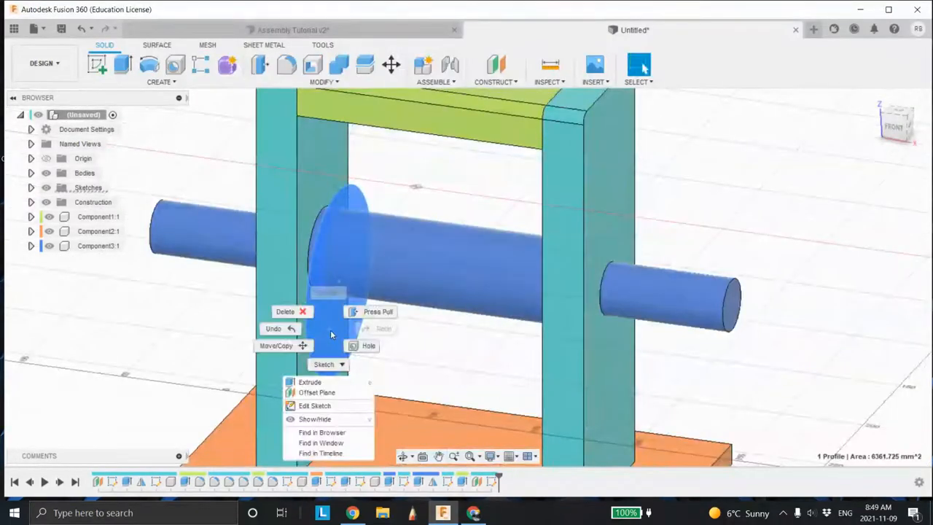
{"action": "left_click", "coordinate": [376, 311]}
{"action": "left_click_drag", "start_coordinate": [350, 283], "coordinate": [370, 286]}
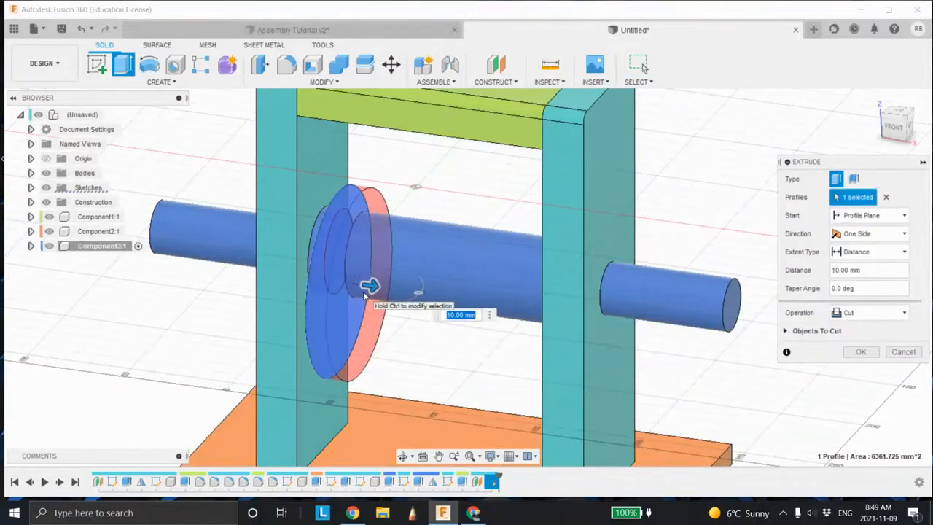
{"action": "left_click", "coordinate": [860, 351]}
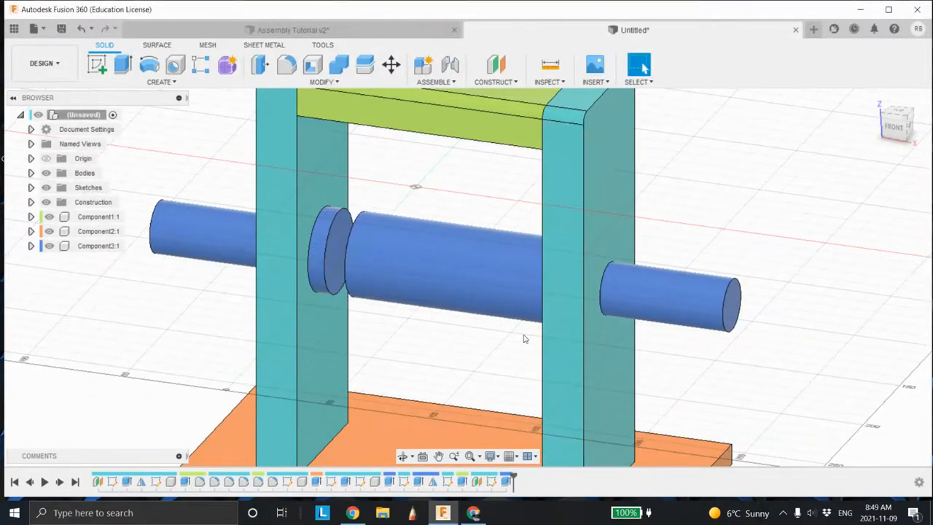
{"action": "left_click", "coordinate": [81, 29]}
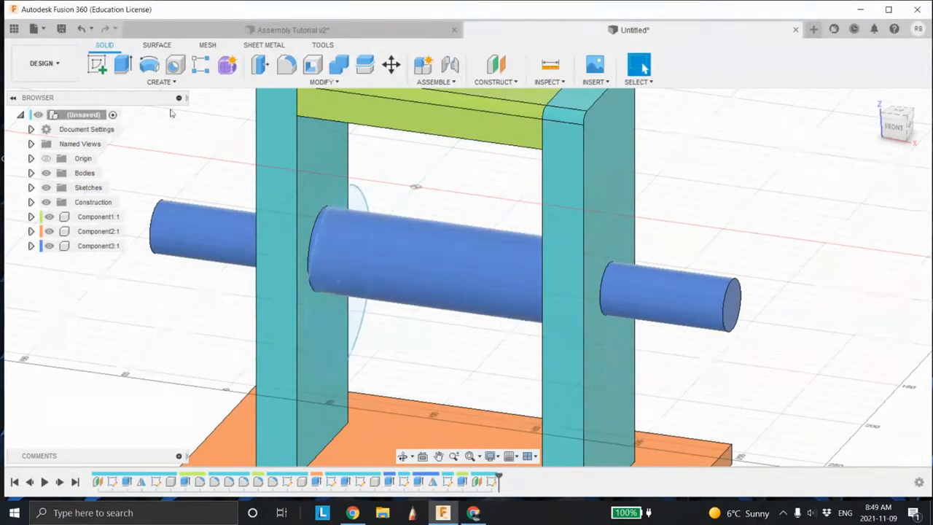
Extrude the 90 mm circle 10 mm toward the middle of the shaft, using the Join operation
{"action": "right_click", "coordinate": [329, 338]}
{"action": "left_click", "coordinate": [378, 320]}
{"action": "left_click", "coordinate": [875, 313]}
{"action": "left_click", "coordinate": [851, 329]}
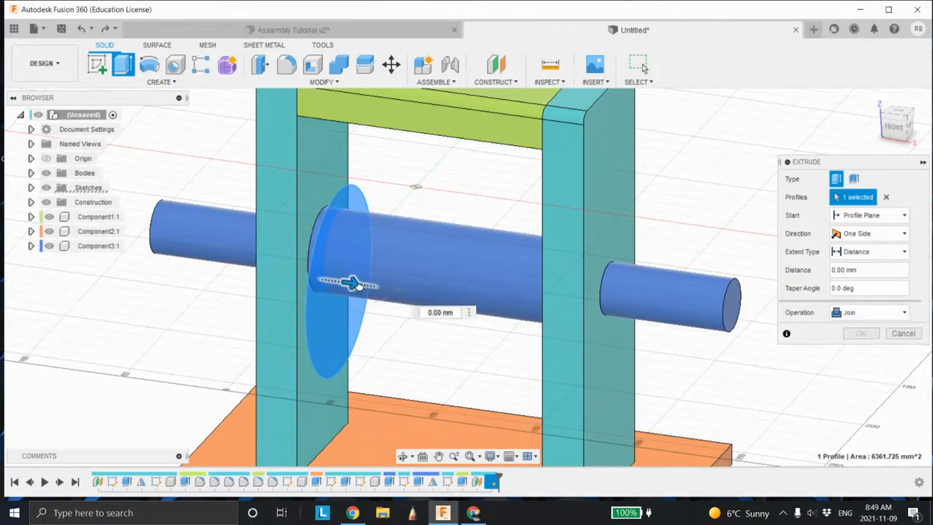
{"action": "left_click_drag", "start_coordinate": [351, 283], "coordinate": [368, 287]}
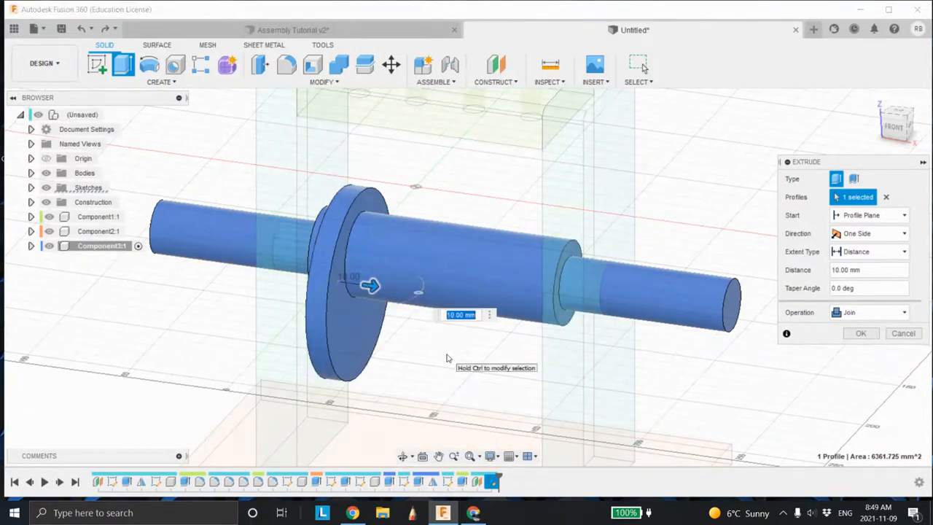
{"action": "left_click", "coordinate": [861, 333]}
Offset the cam disc's face toward the middle of the shaft with Press Pull, setting the distance to 20 mm
{"action": "scroll", "coordinate": [581, 351], "scroll_direction": "down", "scroll_amount": 1}
{"action": "middle_click_drag", "start_coordinate": [460, 354], "coordinate": [509, 325], "text": "shift"}
{"action": "left_click", "coordinate": [904, 125]}
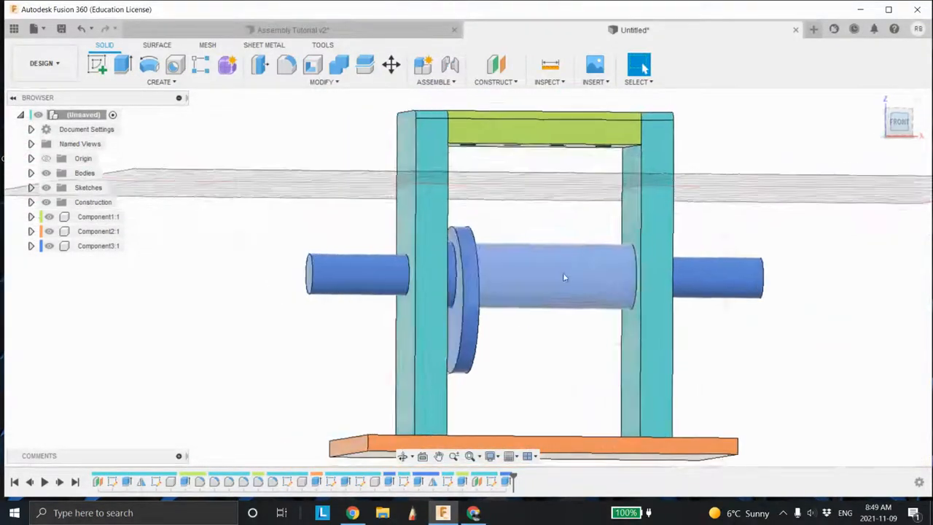
{"action": "middle_click_drag", "start_coordinate": [485, 319], "coordinate": [417, 265], "text": "shift"}
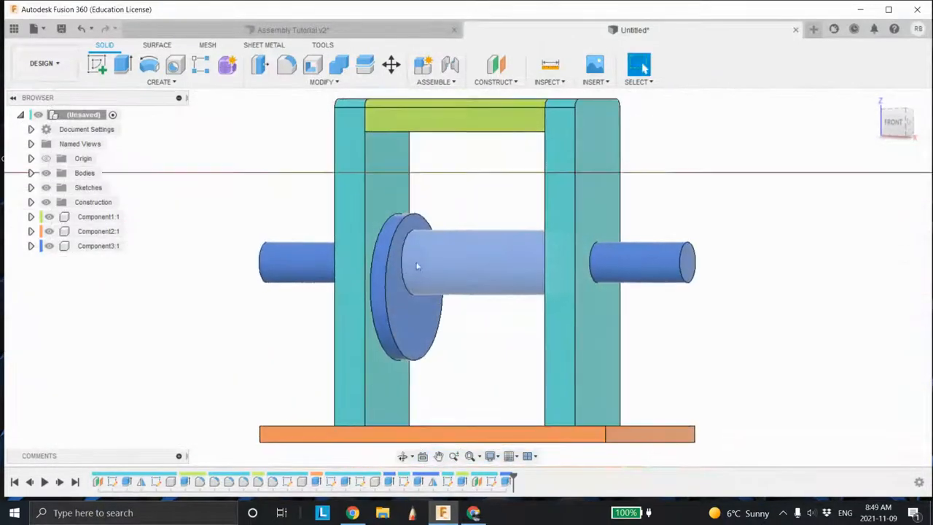
{"action": "right_click", "coordinate": [406, 317]}
{"action": "left_click", "coordinate": [450, 303]}
{"action": "left_click_drag", "start_coordinate": [417, 317], "coordinate": [434, 317]}
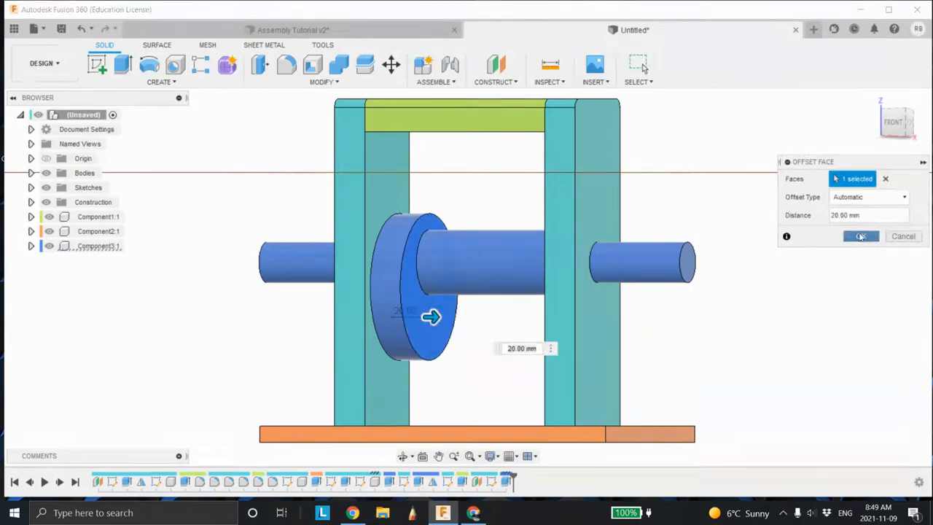
{"action": "left_click", "coordinate": [861, 235]}
Examine the cam disc's position on the shaft from above, from the front and at an angle
{"action": "middle_click_drag", "start_coordinate": [494, 260], "coordinate": [501, 316], "text": "shift"}
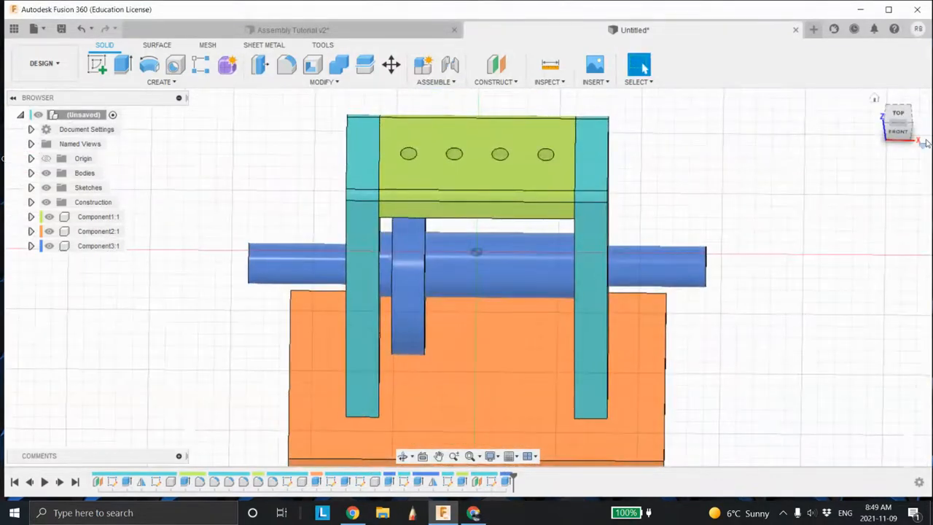
{"action": "left_click", "coordinate": [904, 137]}
{"action": "middle_click_drag", "start_coordinate": [477, 294], "coordinate": [456, 247], "text": "shift"}
{"action": "left_click", "coordinate": [912, 123]}
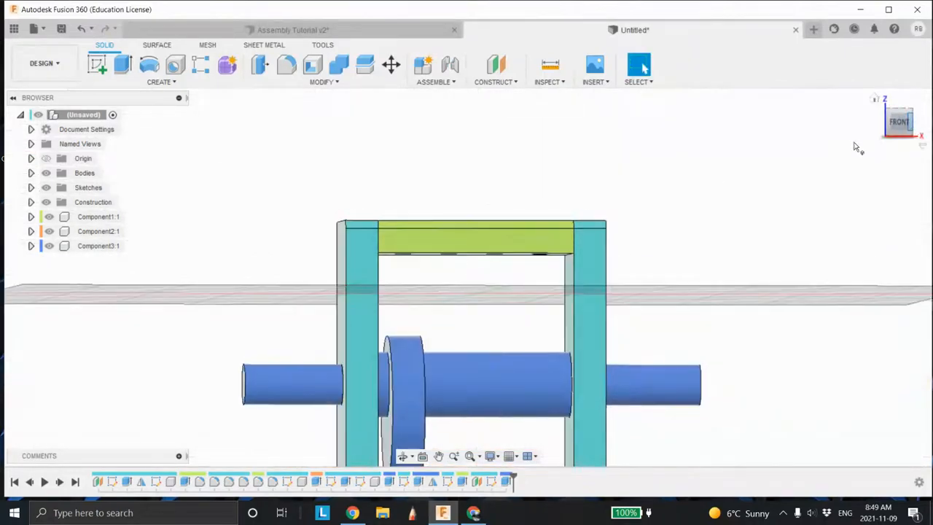
{"action": "middle_click_drag", "start_coordinate": [636, 231], "coordinate": [551, 133]}
{"action": "scroll", "coordinate": [551, 139], "scroll_direction": "down", "scroll_amount": 1}
{"action": "middle_click_drag", "start_coordinate": [551, 188], "coordinate": [567, 202], "text": "shift"}
{"action": "middle_click_drag", "start_coordinate": [568, 236], "coordinate": [531, 203]}
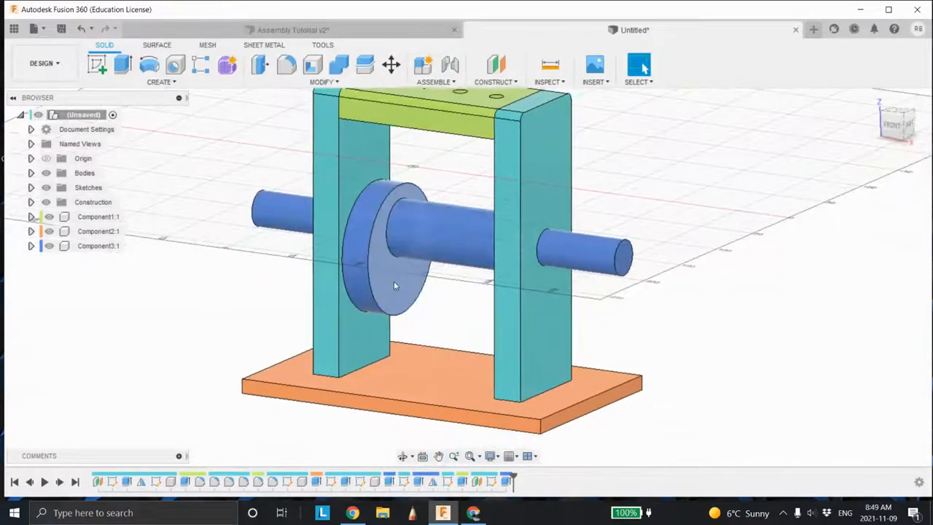
Extrude the cam disc's face 10 mm toward the middle of the shaft, using the New Body operation
{"action": "right_click", "coordinate": [394, 280]}
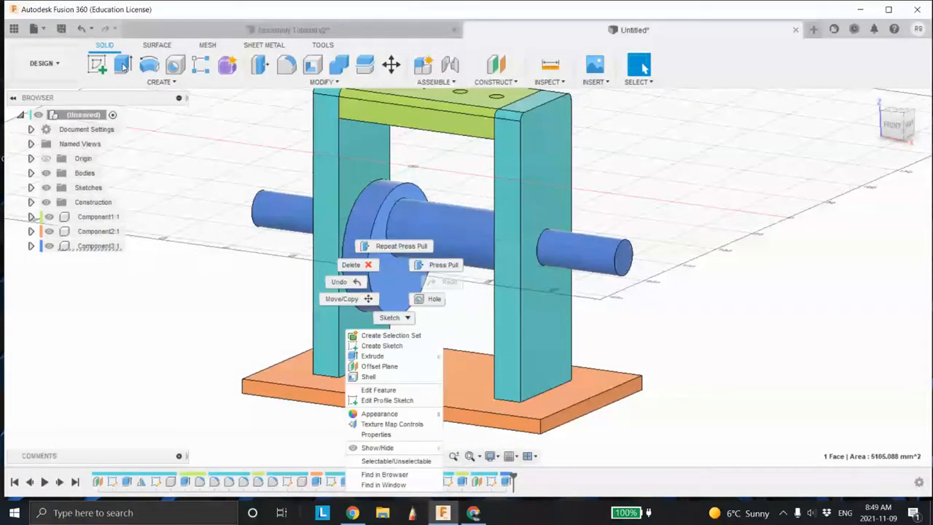
{"action": "left_click", "coordinate": [148, 90]}
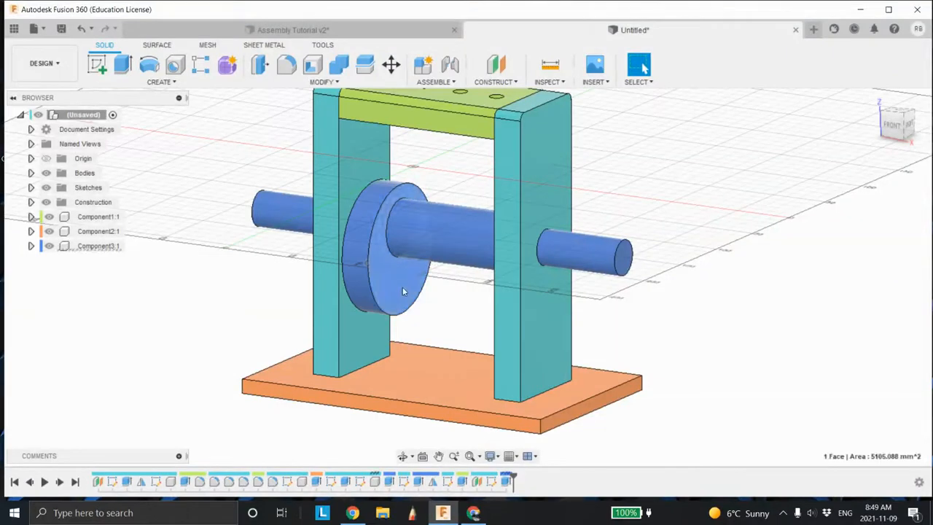
{"action": "key", "text": "e"}
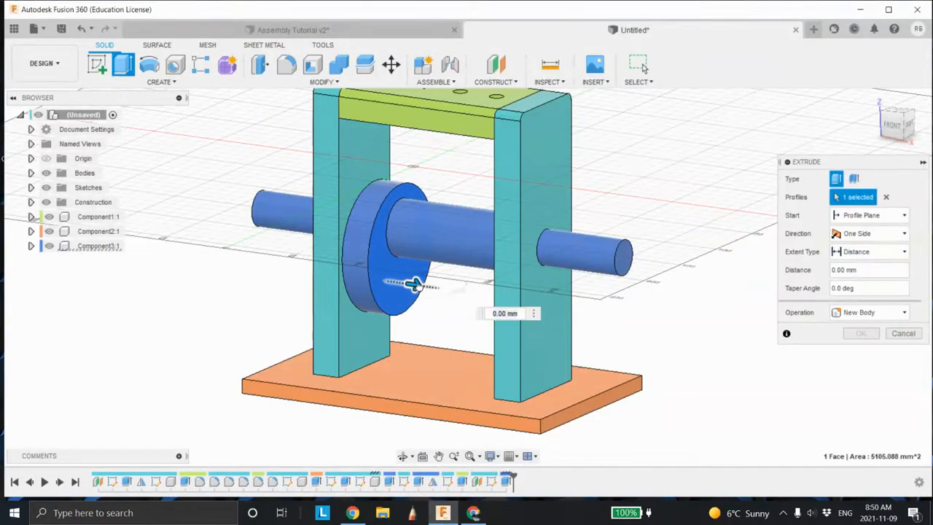
{"action": "left_click", "coordinate": [881, 312]}
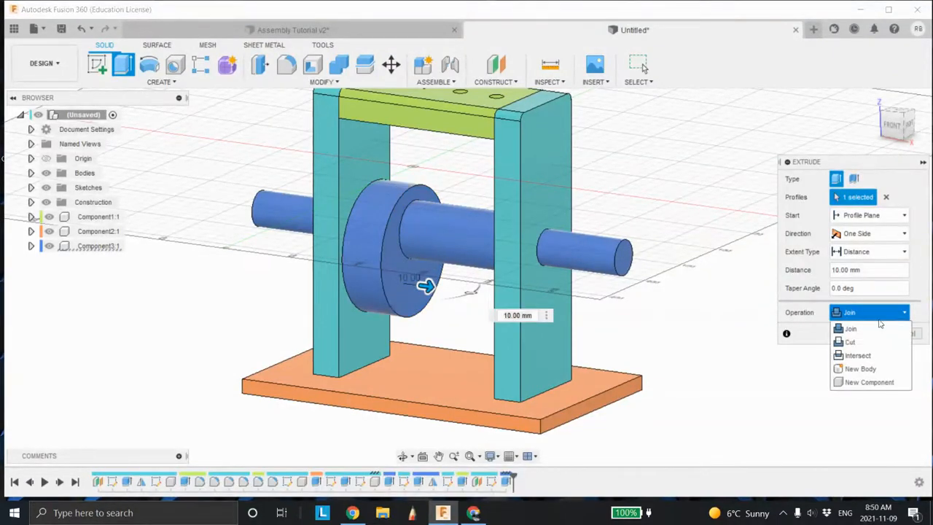
{"action": "left_click", "coordinate": [861, 368]}
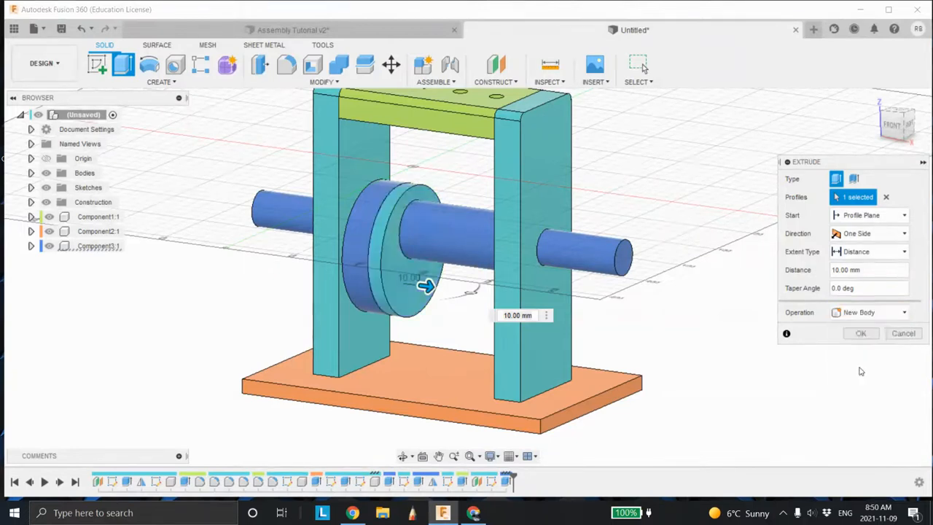
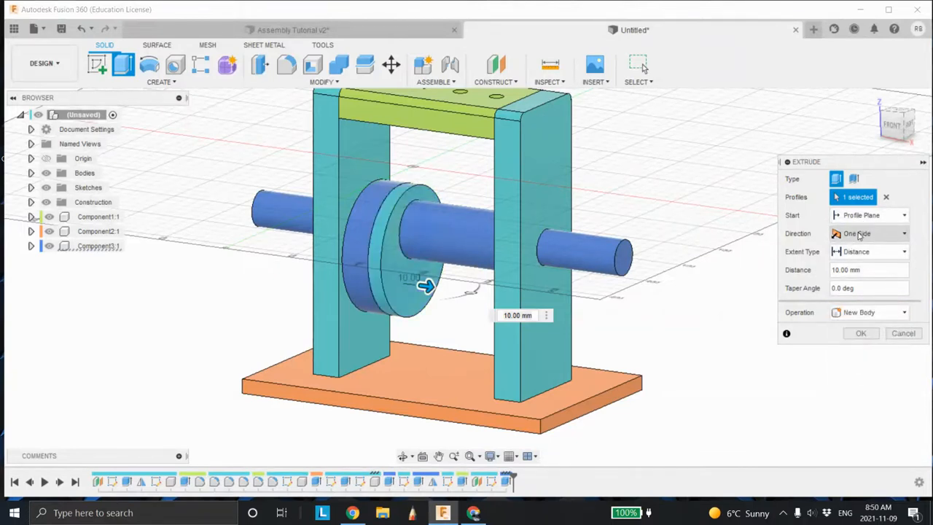
Start the extrusion at an 8 mm offset from the profile plane and finish it
{"action": "left_click", "coordinate": [864, 233]}
{"action": "left_click", "coordinate": [860, 250]}
{"action": "left_click", "coordinate": [871, 215]}
{"action": "left_click", "coordinate": [865, 247]}
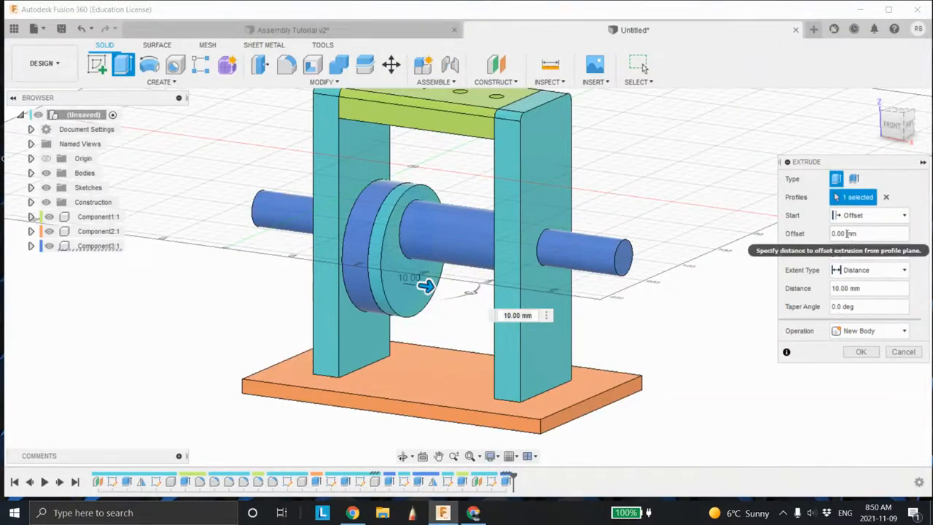
{"action": "double_click", "coordinate": [847, 233]}
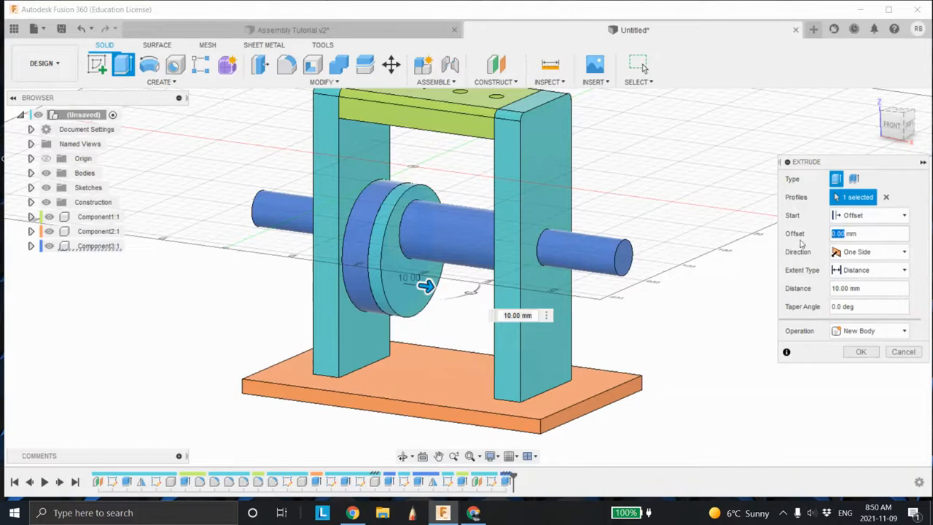
{"action": "key", "text": "Return"}
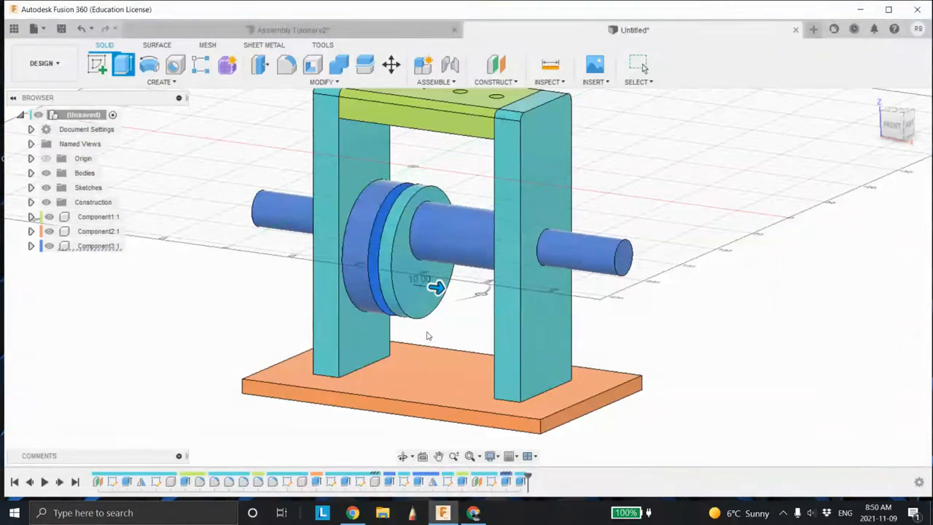
Lengthen the second cam disc to 20 mm by using Press Pull on its face toward the middle of the shaft
{"action": "left_click", "coordinate": [423, 286]}
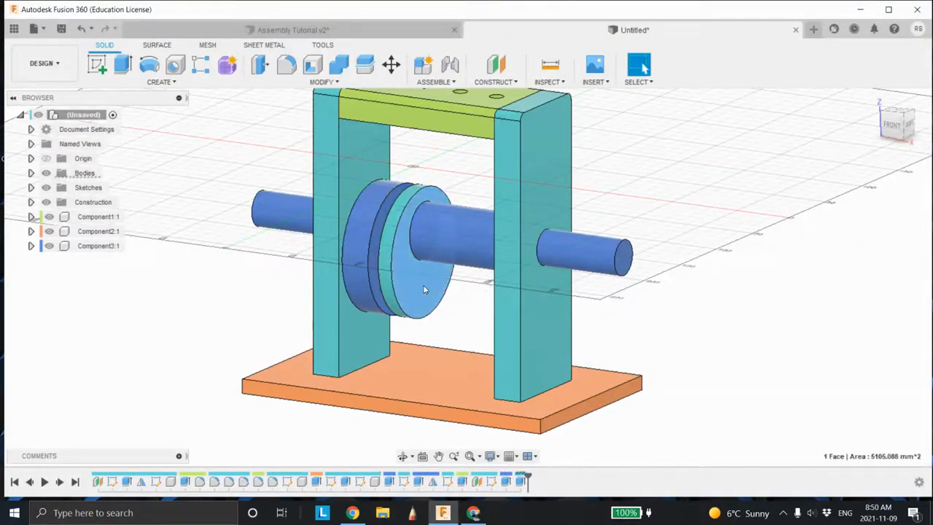
{"action": "right_click", "coordinate": [423, 284]}
{"action": "double_click", "coordinate": [420, 279]}
{"action": "left_click", "coordinate": [413, 279]}
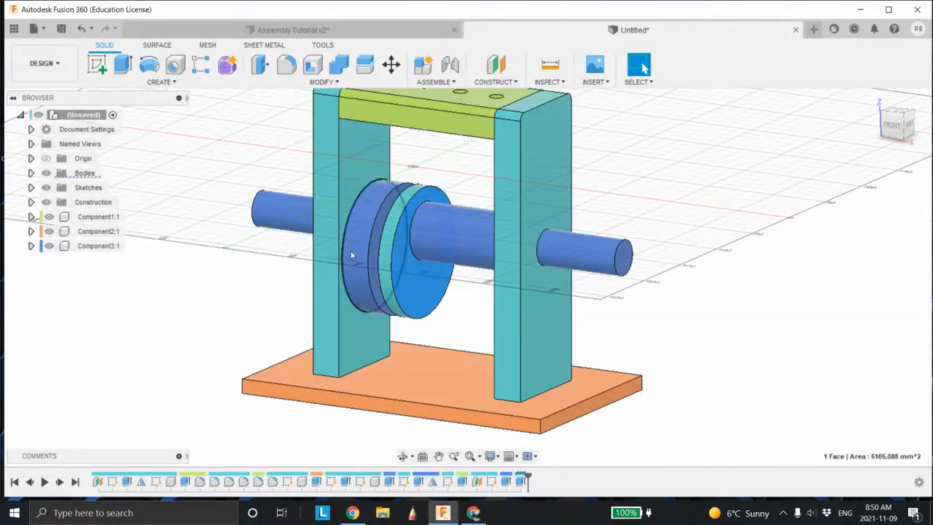
{"action": "double_click", "coordinate": [422, 277]}
{"action": "left_click", "coordinate": [422, 277]}
{"action": "right_click", "coordinate": [421, 277]}
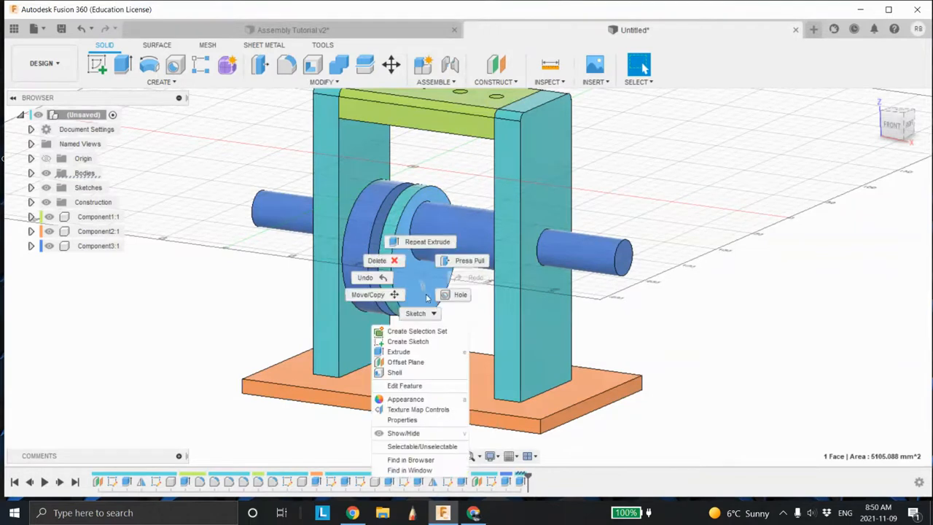
{"action": "left_click", "coordinate": [458, 260]}
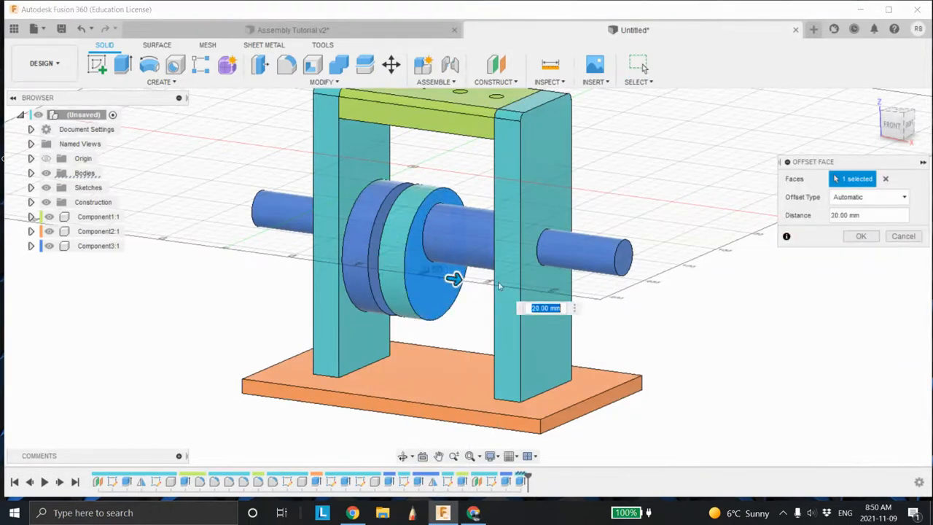
{"action": "left_click", "coordinate": [861, 240]}
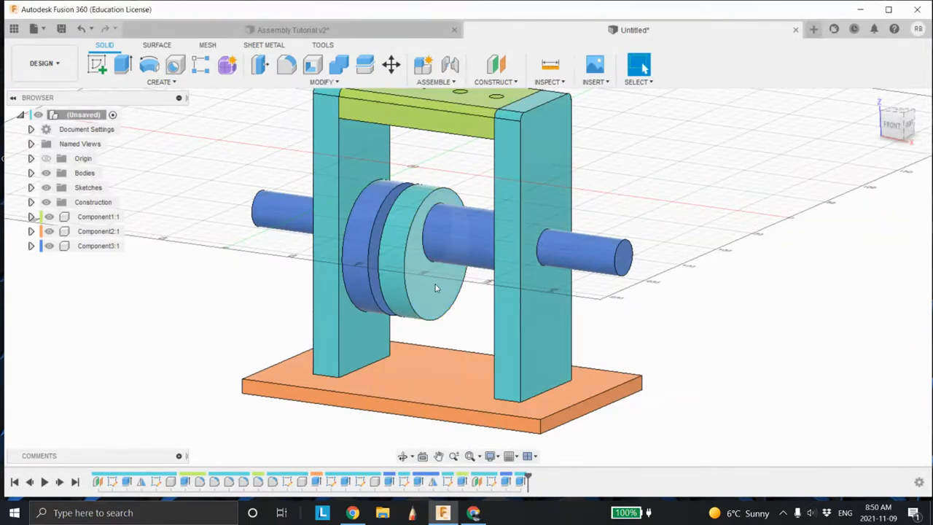
Edit the second cam disc's extrusion, changing its operation to Join
{"action": "right_click", "coordinate": [522, 482]}
{"action": "left_click", "coordinate": [566, 369]}
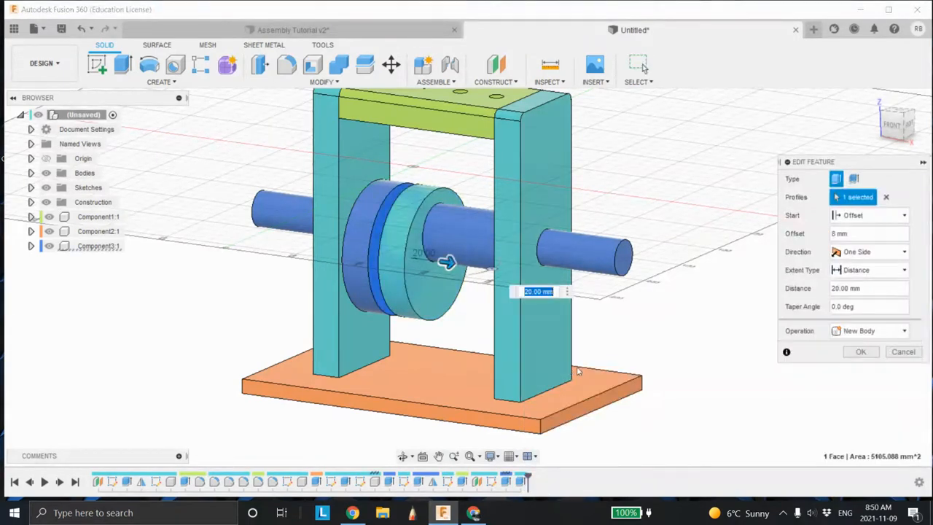
{"action": "left_click", "coordinate": [866, 331]}
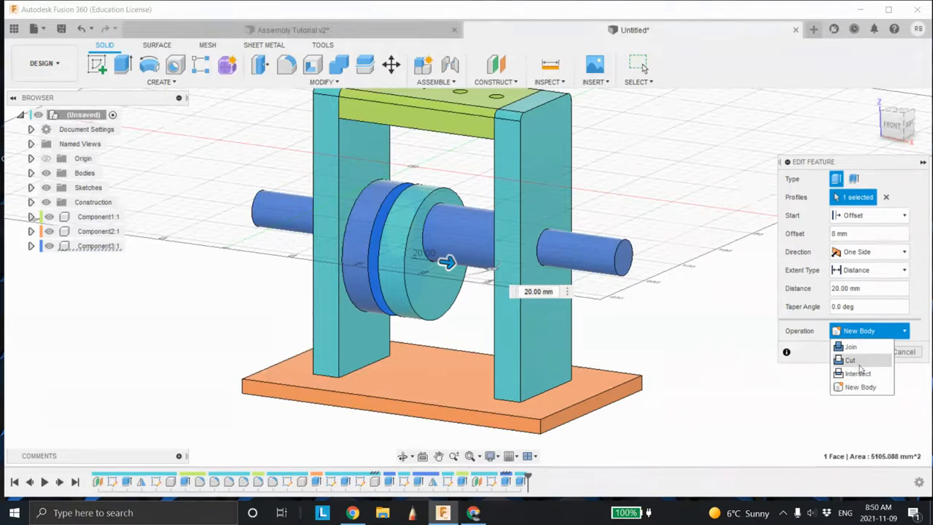
{"action": "left_click", "coordinate": [851, 347]}
{"action": "left_click", "coordinate": [862, 352]}
{"action": "mouse_move", "coordinate": [620, 333]}
{"action": "middle_mouse_down", "text": "shift"}
{"action": "mouse_move", "coordinate": [658, 338]}
{"action": "mouse_move", "coordinate": [616, 338]}
{"action": "mouse_move", "coordinate": [618, 348]}
{"action": "middle_mouse_up", "text": "shift"}
{"action": "key", "text": "Escape"}
Start a Mirror of the cam discs and set its type to Faces
{"action": "middle_click_drag", "start_coordinate": [451, 306], "coordinate": [439, 267], "text": "shift"}
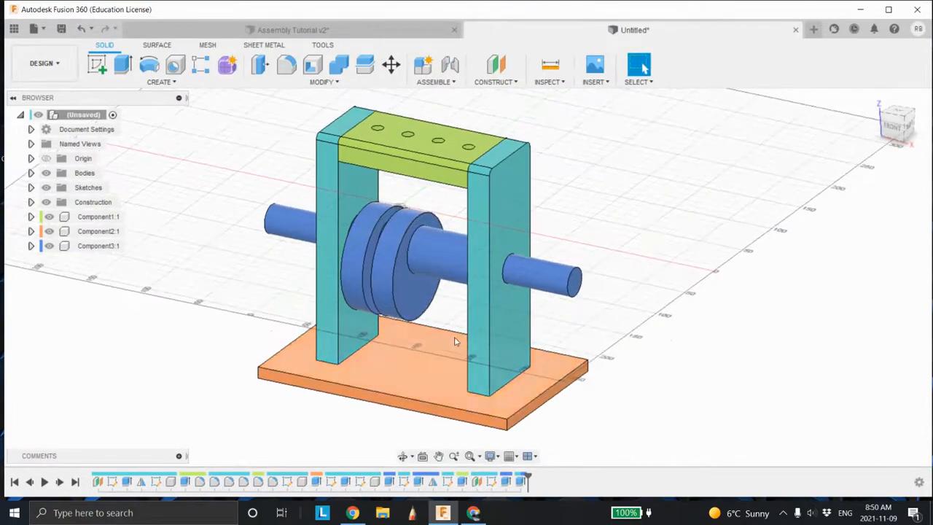
{"action": "middle_click_drag", "start_coordinate": [409, 289], "coordinate": [399, 279], "text": "shift"}
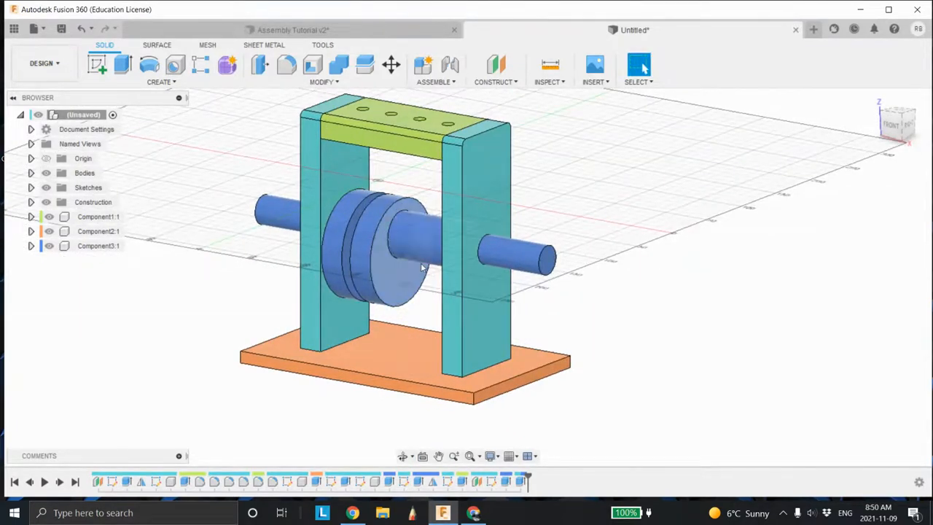
{"action": "middle_click_drag", "start_coordinate": [422, 287], "coordinate": [431, 297]}
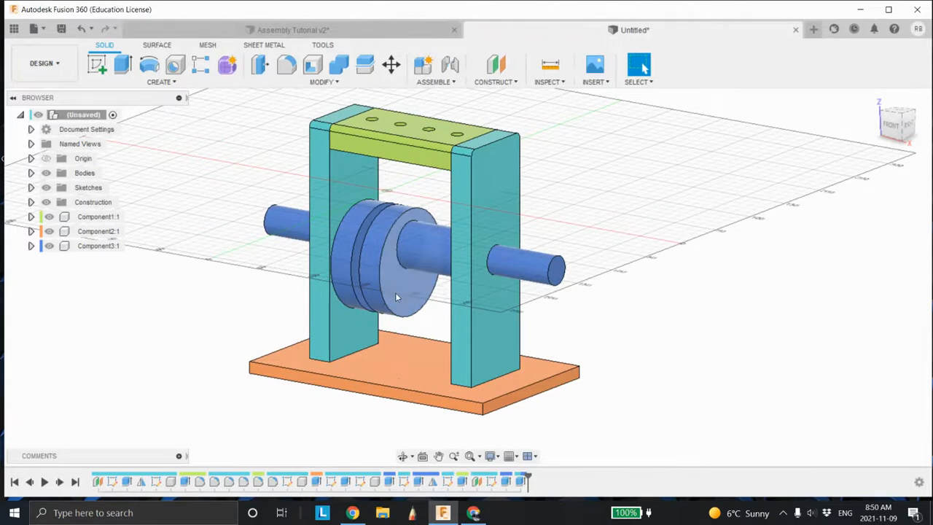
{"action": "scroll", "coordinate": [397, 295], "scroll_direction": "up", "scroll_amount": 5}
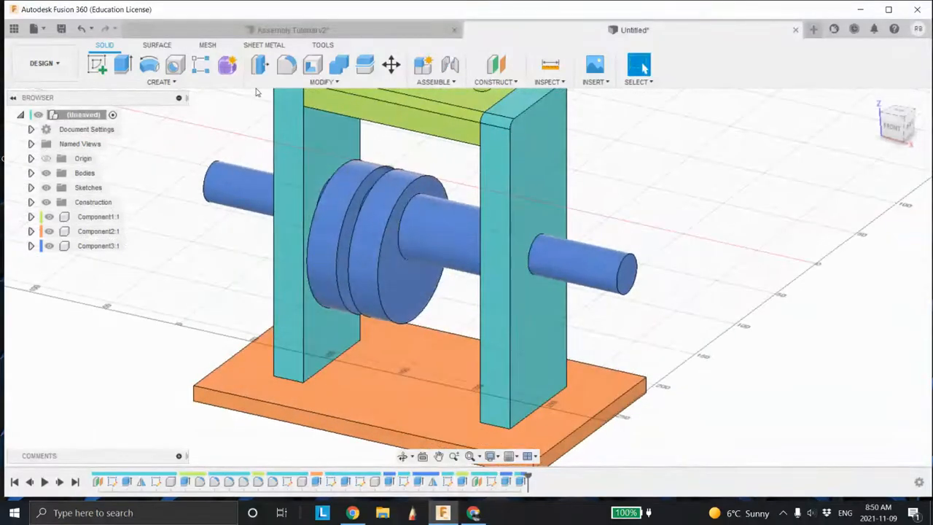
{"action": "left_click", "coordinate": [159, 81]}
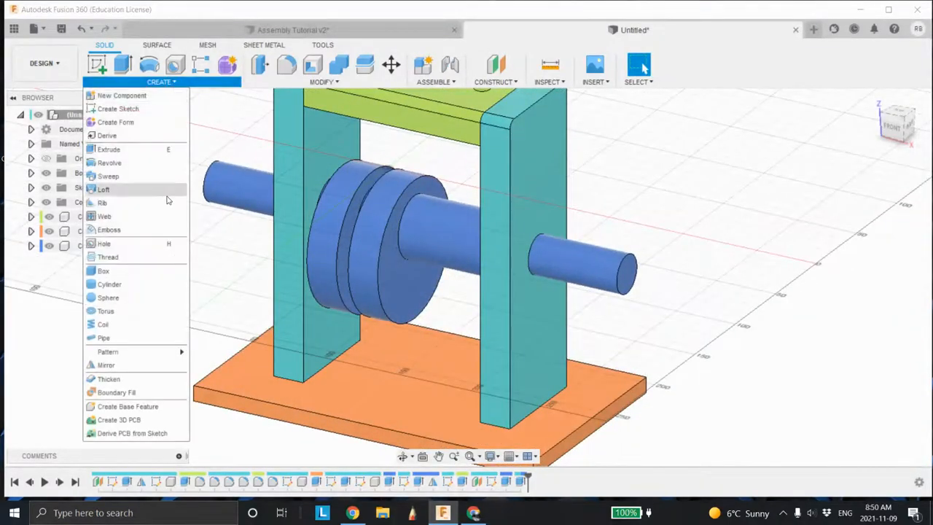
{"action": "left_click", "coordinate": [118, 363]}
{"action": "left_click", "coordinate": [369, 285]}
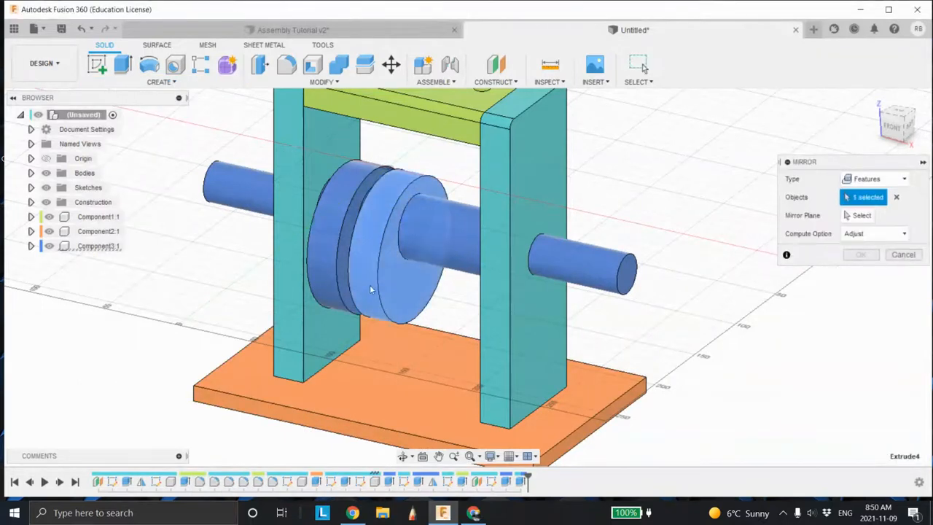
{"action": "left_click", "coordinate": [339, 261]}
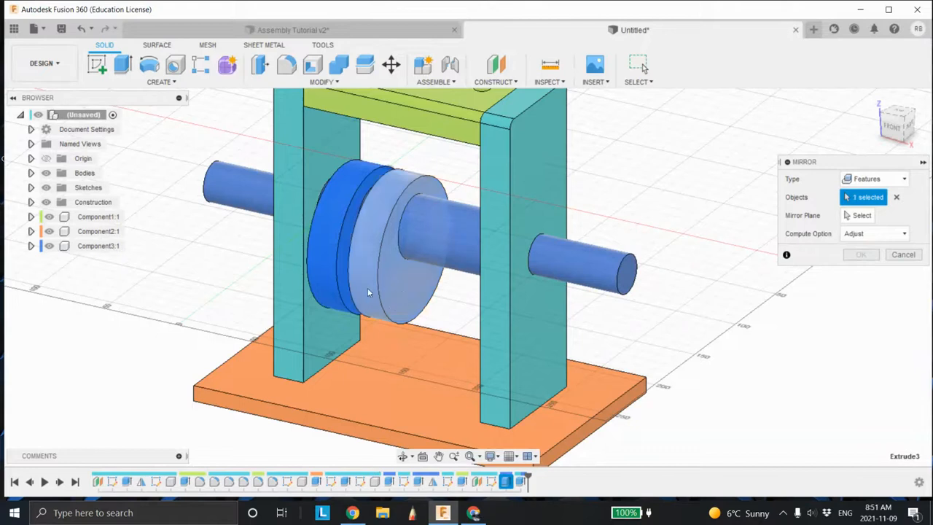
{"action": "left_click", "coordinate": [894, 180]}
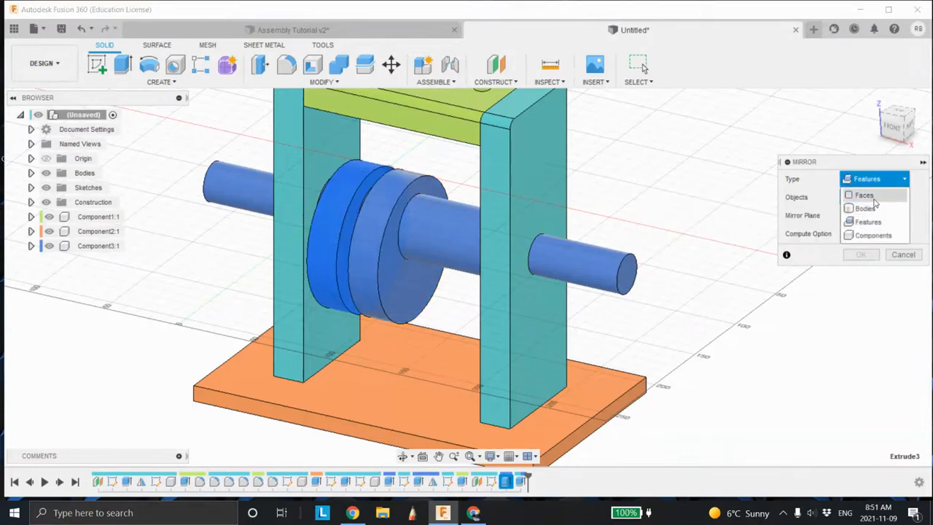
{"action": "left_click", "coordinate": [864, 196]}
Try selecting the faces of both cam discs as the mirror objects, and clear the selection
{"action": "left_click", "coordinate": [410, 287]}
{"action": "middle_click_drag", "start_coordinate": [401, 291], "coordinate": [428, 299]}
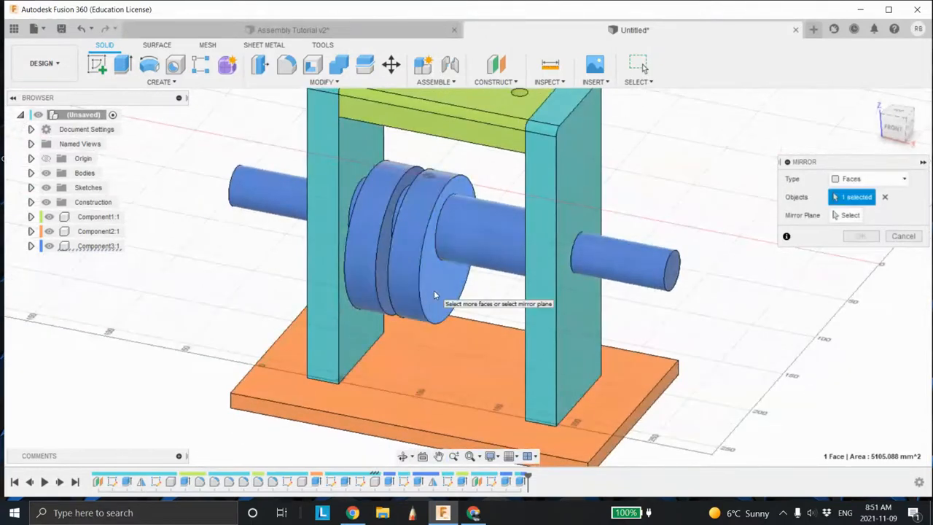
{"action": "left_click", "coordinate": [435, 292]}
{"action": "left_click", "coordinate": [409, 282]}
{"action": "middle_click_drag", "start_coordinate": [411, 286], "coordinate": [459, 295], "text": "shift"}
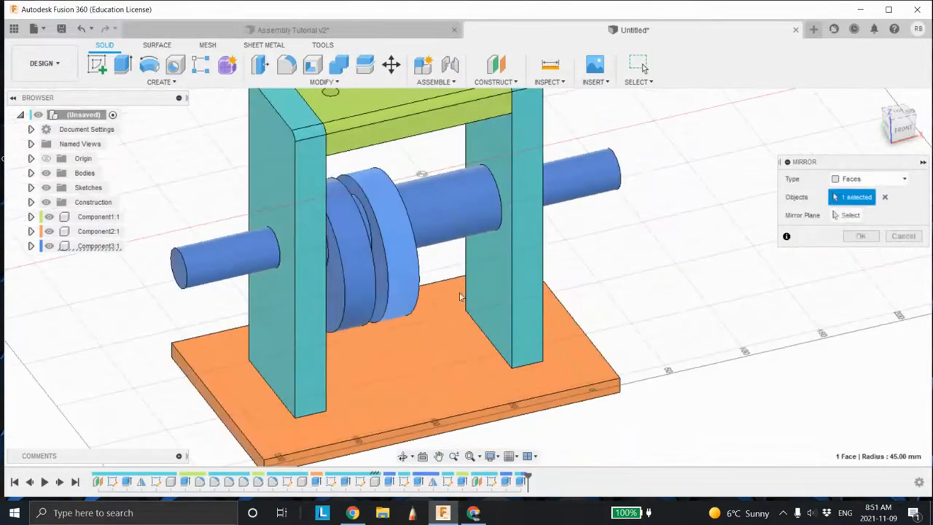
{"action": "left_click", "coordinate": [383, 297]}
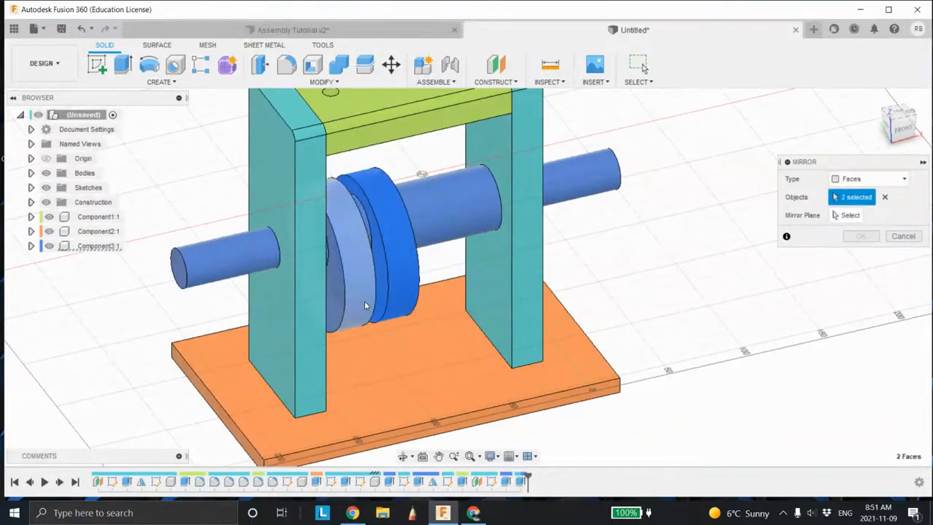
{"action": "left_click", "coordinate": [366, 306]}
{"action": "middle_click_drag", "start_coordinate": [366, 306], "coordinate": [384, 316], "text": "shift"}
{"action": "left_click", "coordinate": [378, 307]}
{"action": "left_click", "coordinate": [354, 307]}
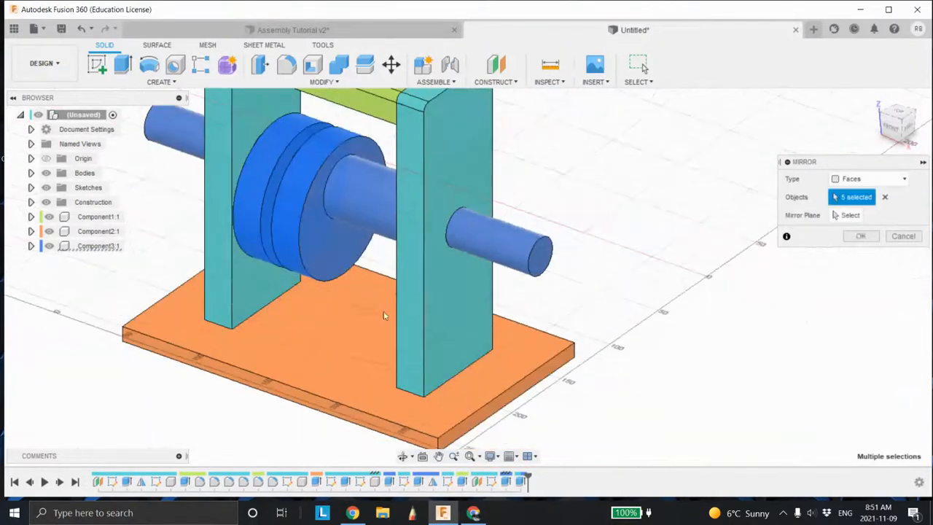
{"action": "left_click", "coordinate": [293, 218]}
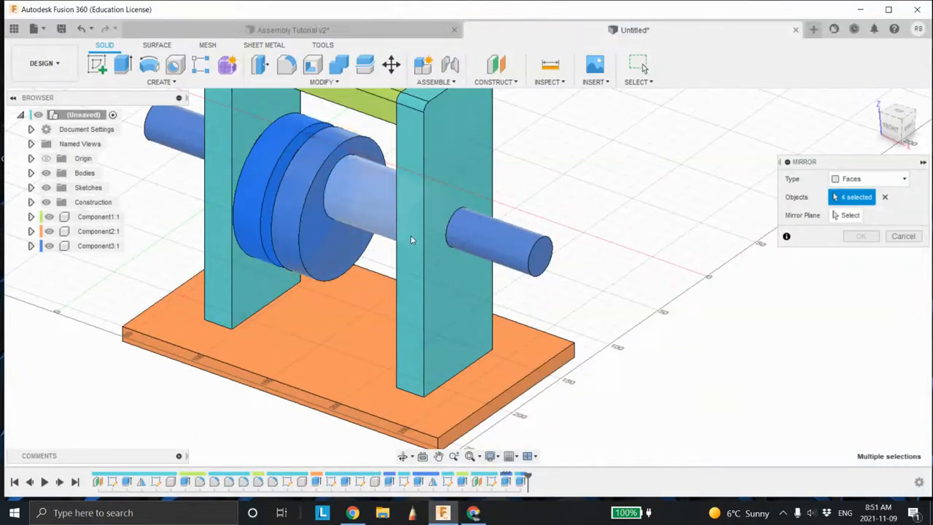
{"action": "left_click", "coordinate": [884, 201]}
Select the rims and side faces of both cam discs, six faces in all, as the Mirror objects
{"action": "middle_click_drag", "start_coordinate": [439, 271], "coordinate": [476, 285]}
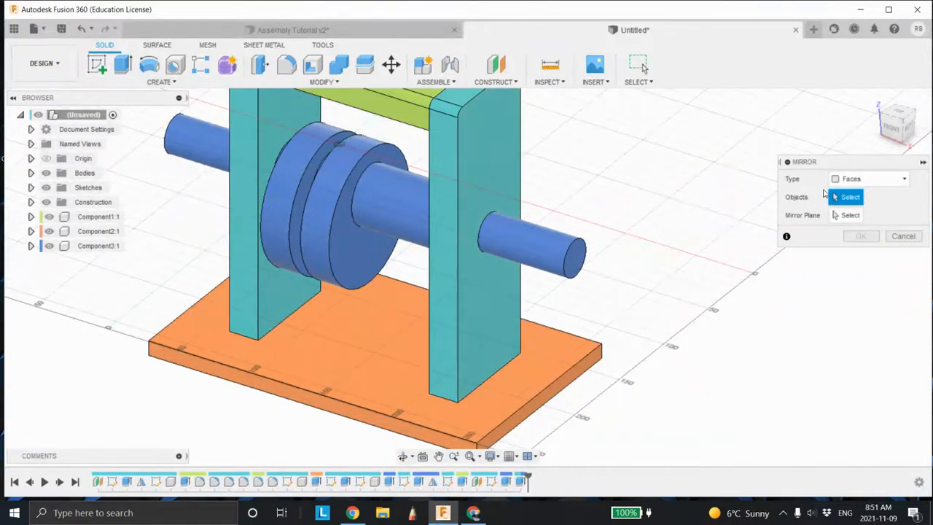
{"action": "left_click", "coordinate": [342, 235]}
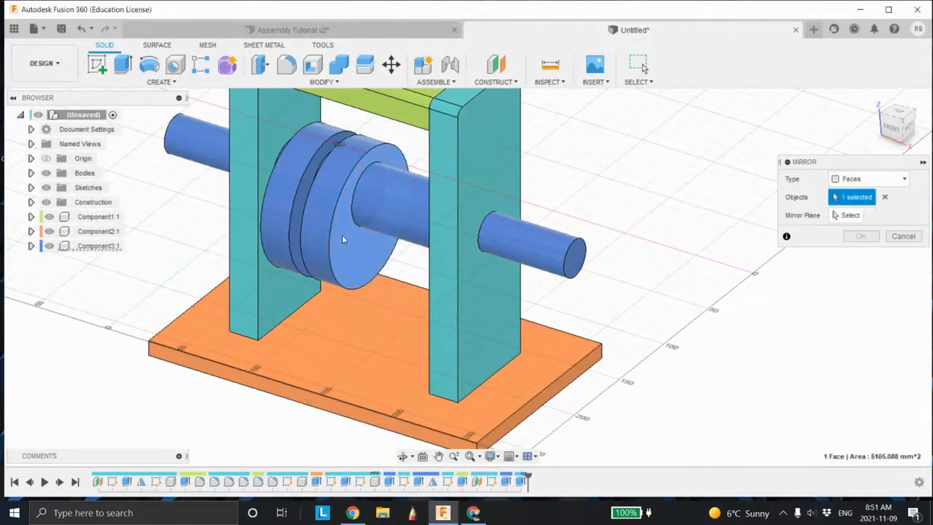
{"action": "left_click", "coordinate": [314, 238]}
{"action": "middle_click_drag", "start_coordinate": [313, 239], "coordinate": [384, 238], "text": "shift"}
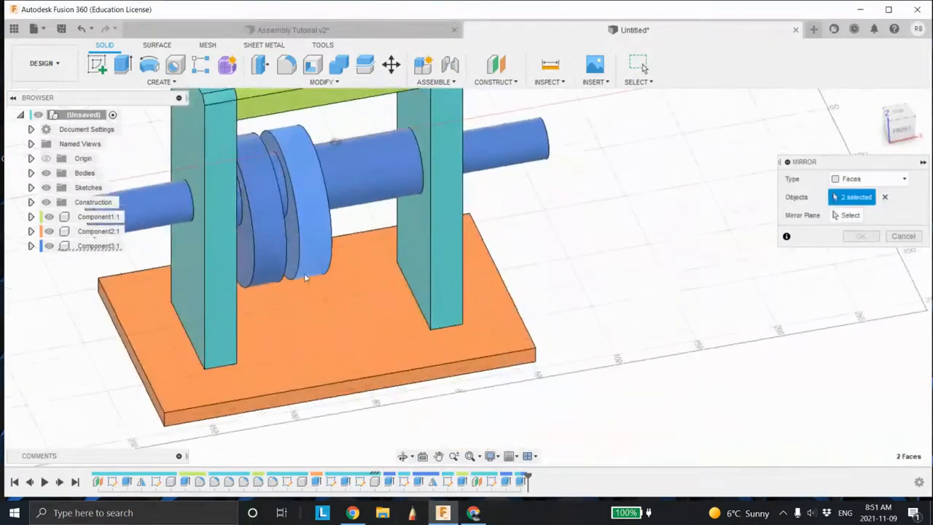
{"action": "left_click", "coordinate": [295, 255]}
{"action": "middle_click_drag", "start_coordinate": [344, 276], "coordinate": [302, 280], "text": "shift"}
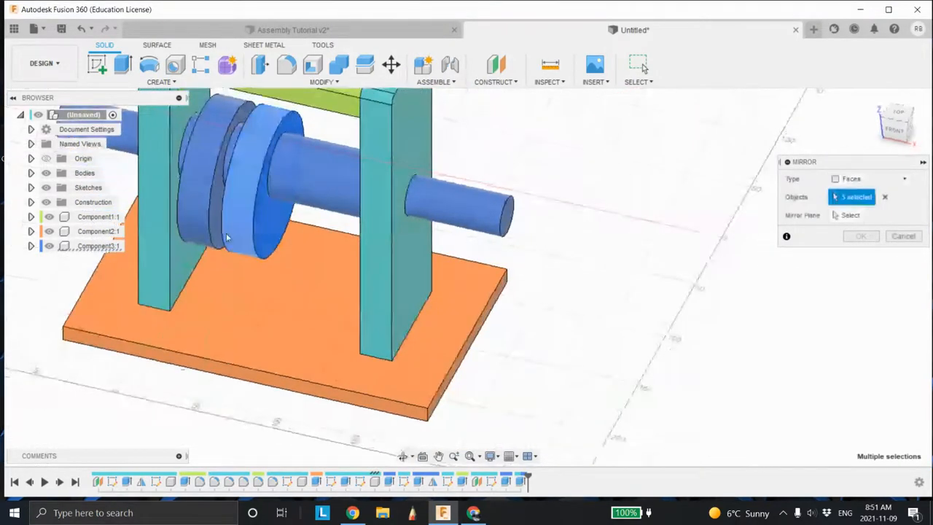
{"action": "left_click", "coordinate": [204, 231]}
{"action": "middle_click_drag", "start_coordinate": [204, 232], "coordinate": [177, 242], "text": "shift"}
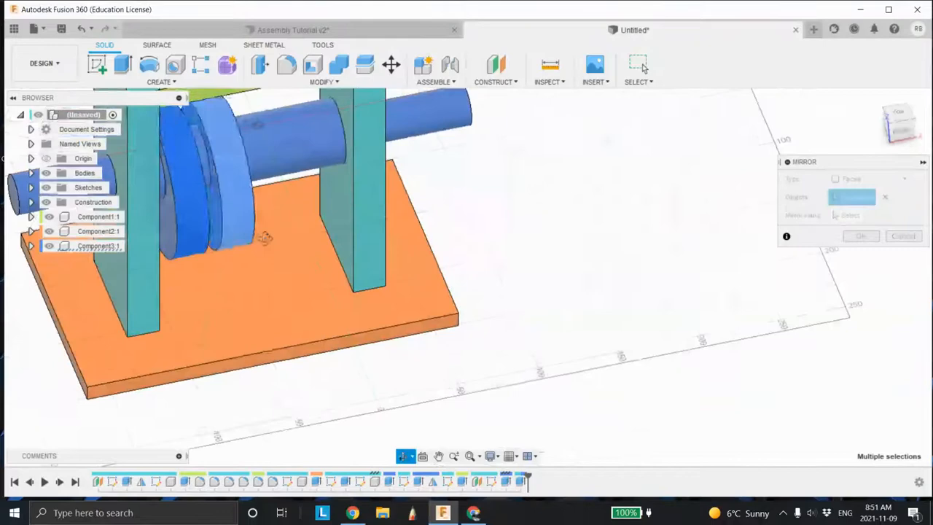
{"action": "left_click", "coordinate": [172, 240]}
Mirror the selected cam disc faces across the vertical origin plane midway along the shaft
{"action": "middle_click_drag", "start_coordinate": [306, 250], "coordinate": [625, 286], "text": "shift"}
{"action": "left_click", "coordinate": [850, 215]}
{"action": "middle_click_drag", "start_coordinate": [554, 219], "coordinate": [496, 192], "text": "shift"}
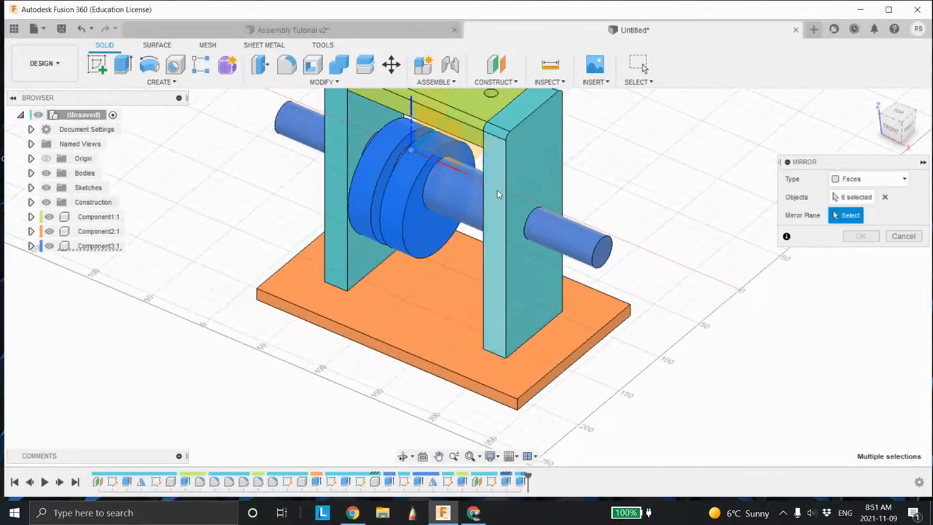
{"action": "middle_click_drag", "start_coordinate": [437, 108], "coordinate": [403, 164], "text": "shift"}
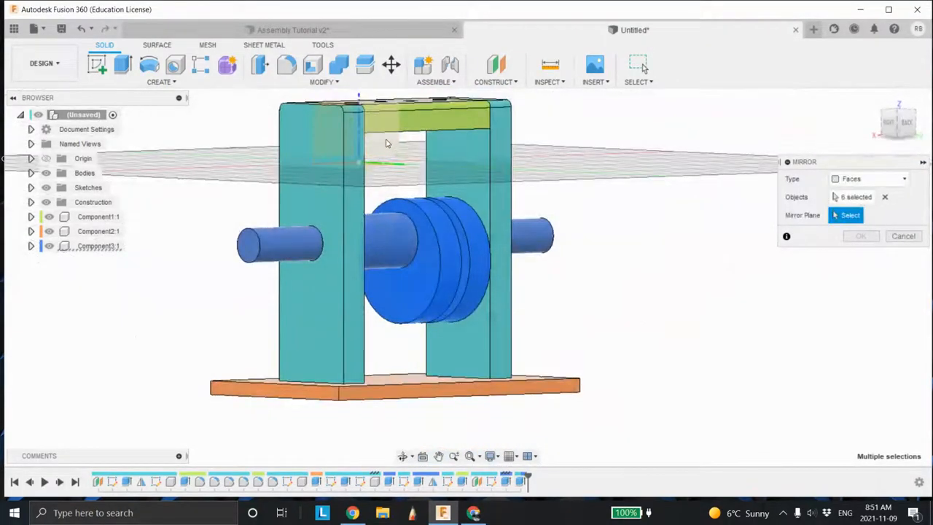
{"action": "left_click", "coordinate": [387, 141]}
{"action": "middle_click_drag", "start_coordinate": [446, 245], "coordinate": [580, 278], "text": "shift"}
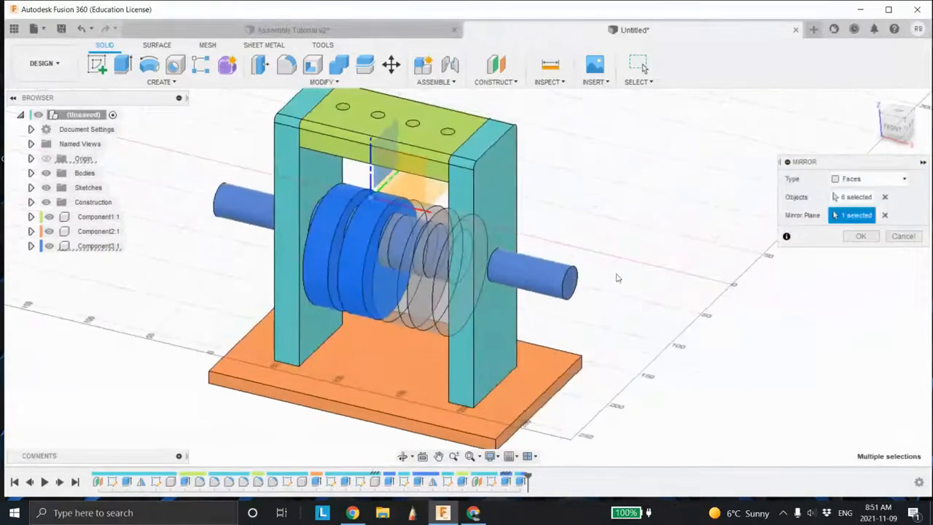
{"action": "left_click", "coordinate": [862, 237]}
{"action": "middle_click_drag", "start_coordinate": [573, 334], "coordinate": [568, 276], "text": "shift"}
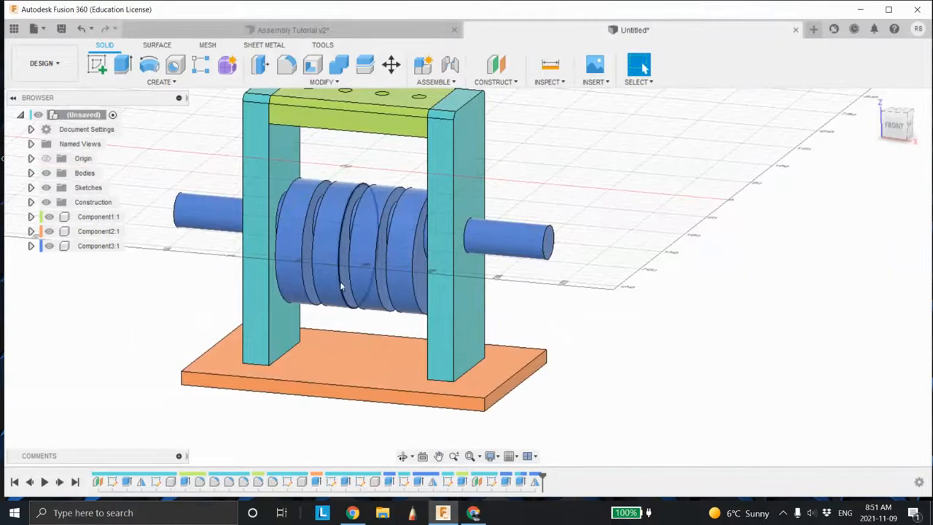
{"action": "middle_click_drag", "start_coordinate": [435, 260], "coordinate": [429, 329], "text": "shift"}
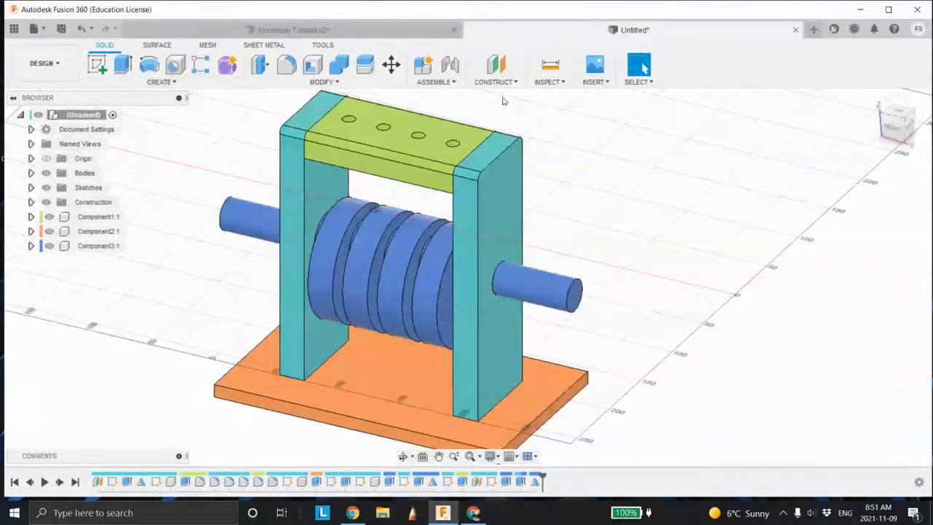
{"action": "left_click", "coordinate": [392, 65]}
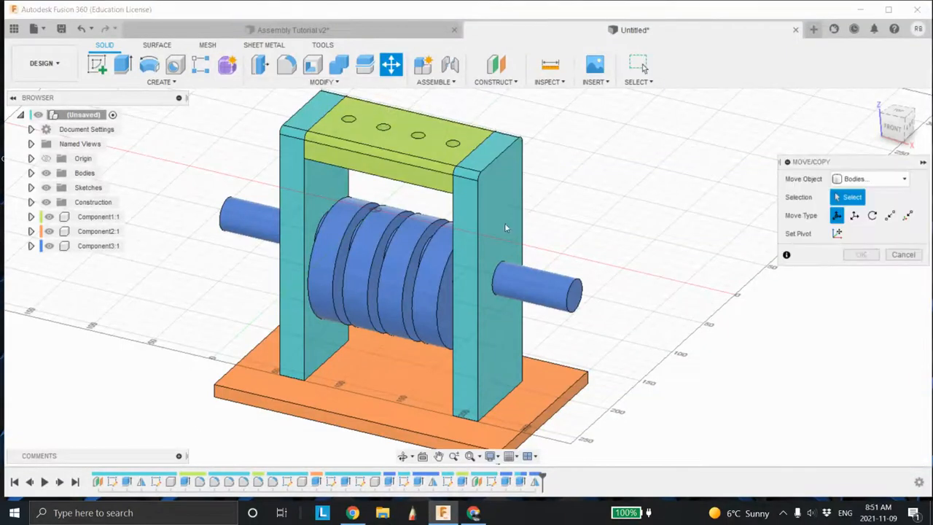
{"action": "left_click", "coordinate": [864, 182]}
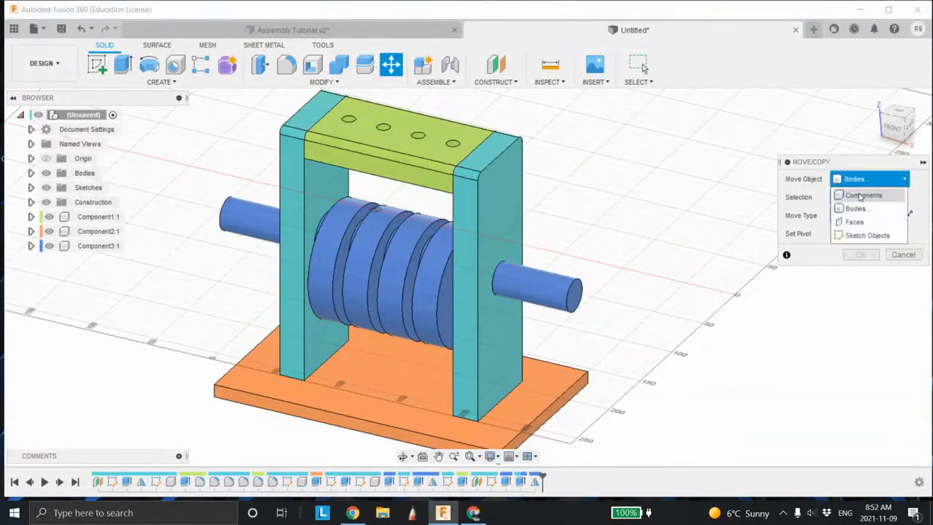
{"action": "left_click", "coordinate": [863, 208]}
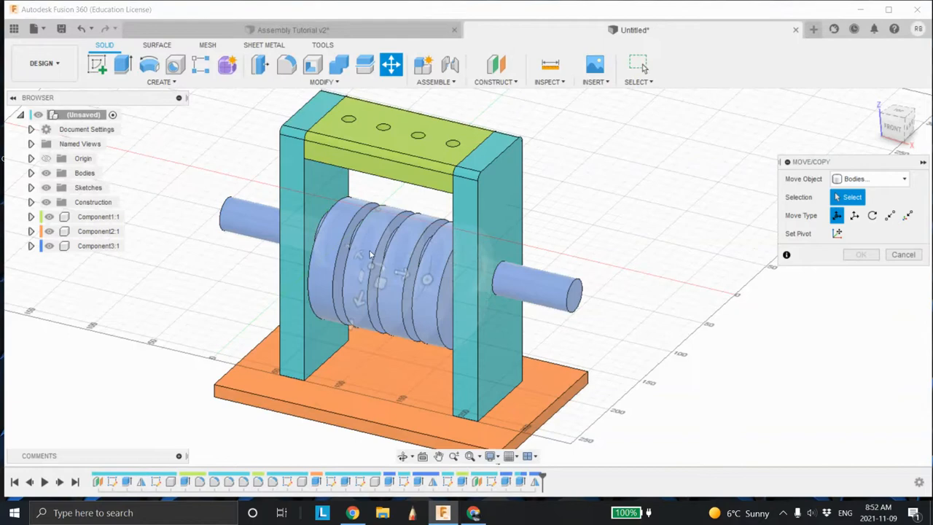
{"action": "scroll", "coordinate": [367, 249], "scroll_direction": "up", "scroll_amount": 5}
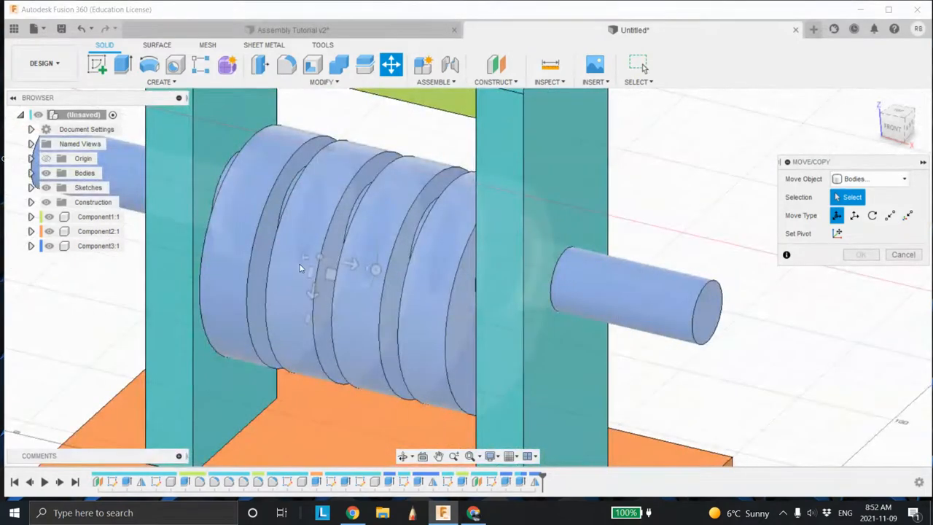
{"action": "left_click", "coordinate": [299, 268]}
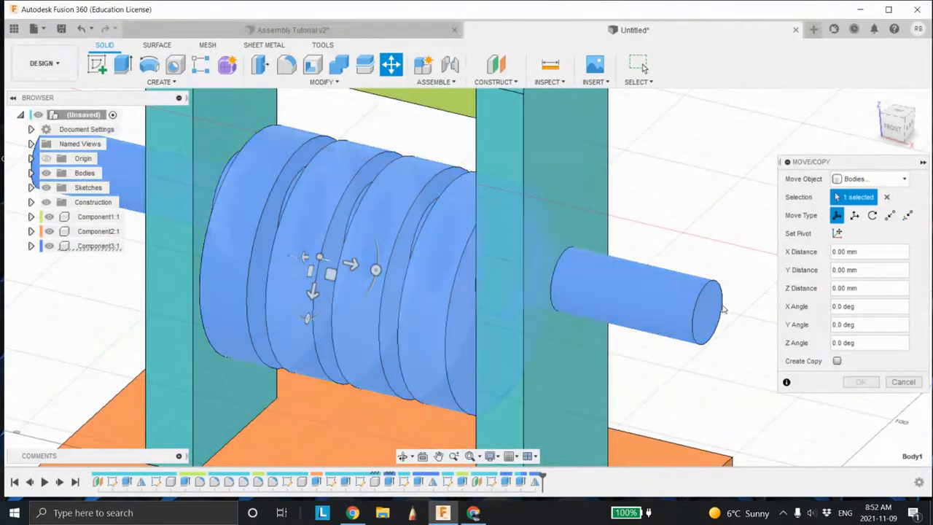
{"action": "key", "text": "Escape"}
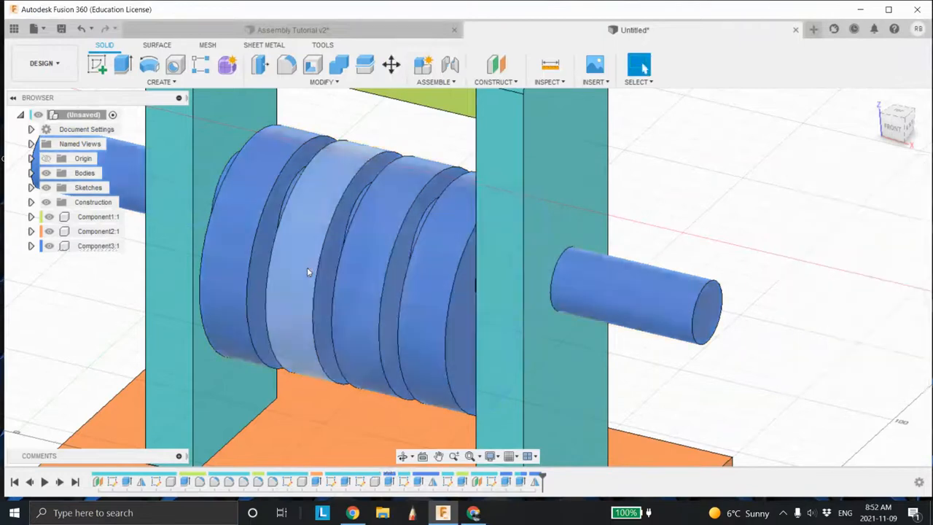
Start a Move/Copy with the object type Faces and select the three faces of the second cam disc
{"action": "scroll", "coordinate": [366, 274], "scroll_direction": "down", "scroll_amount": 2}
{"action": "scroll", "coordinate": [515, 249], "scroll_direction": "down", "scroll_amount": 2}
{"action": "middle_click_drag", "start_coordinate": [450, 295], "coordinate": [389, 270], "text": "shift"}
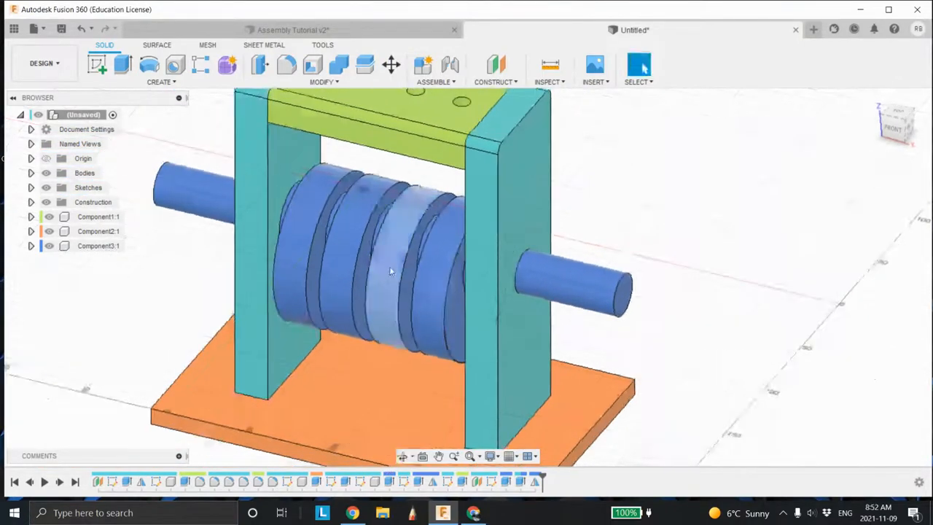
{"action": "left_click", "coordinate": [392, 64]}
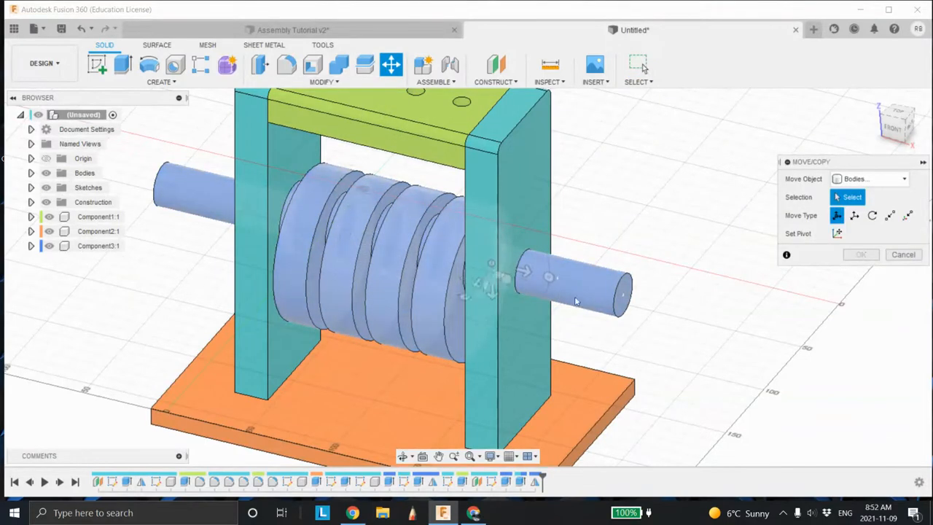
{"action": "left_click", "coordinate": [624, 300]}
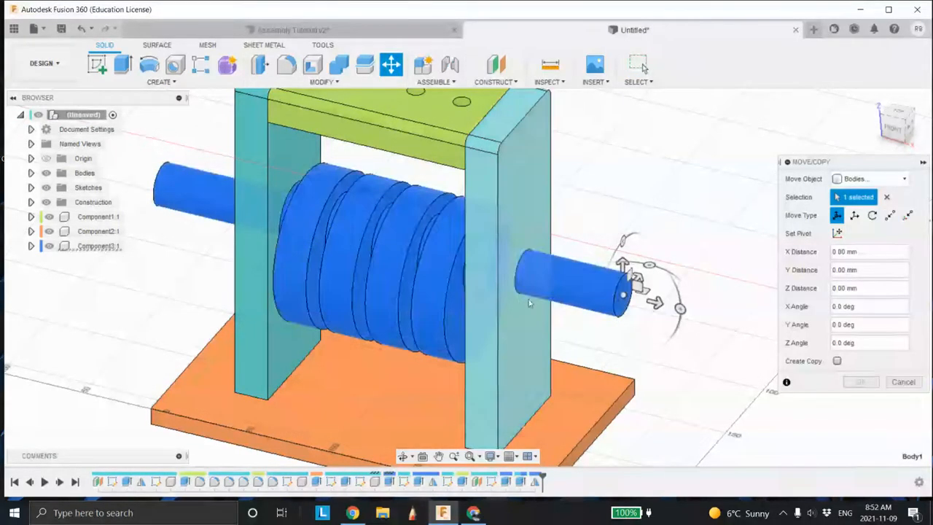
{"action": "left_click", "coordinate": [859, 179]}
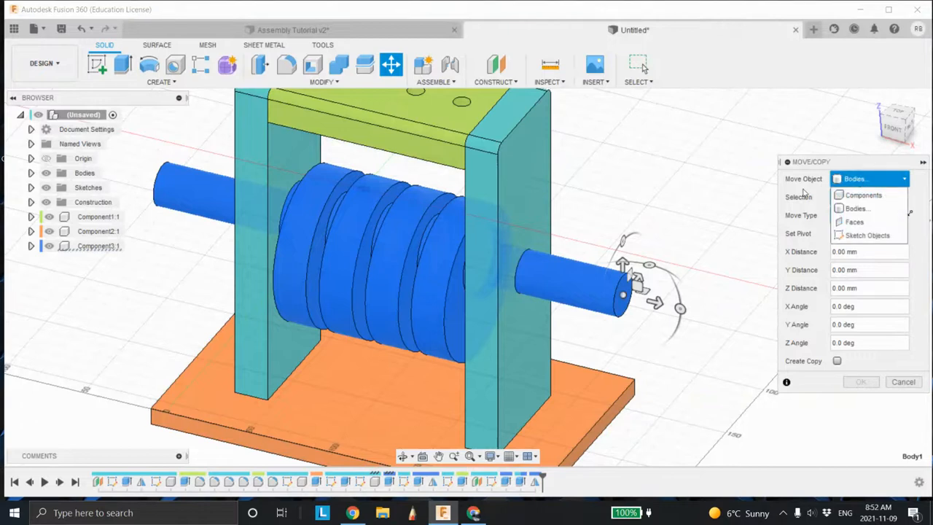
{"action": "left_click", "coordinate": [855, 222]}
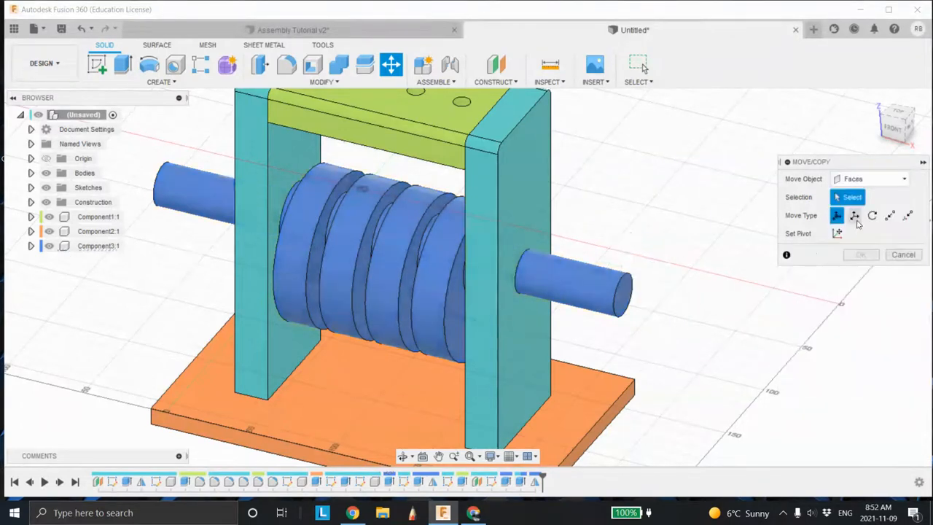
{"action": "left_click", "coordinate": [358, 249]}
{"action": "left_click", "coordinate": [367, 255]}
{"action": "middle_click_drag", "start_coordinate": [367, 255], "coordinate": [371, 282], "text": "shift"}
{"action": "left_click", "coordinate": [373, 283]}
{"action": "middle_click_drag", "start_coordinate": [433, 279], "coordinate": [382, 279], "text": "shift"}
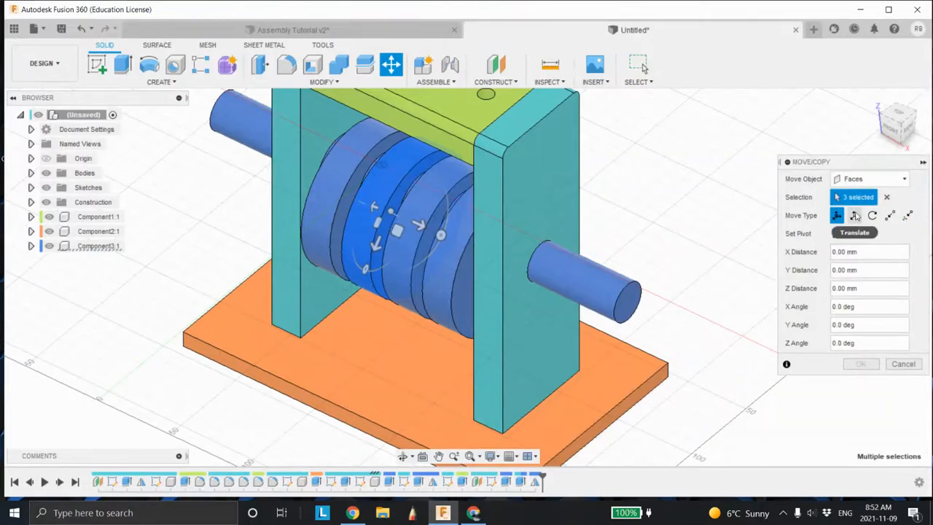
Rotate the second cam disc's faces by -180 deg around the shaft's axis
{"action": "left_click", "coordinate": [872, 215]}
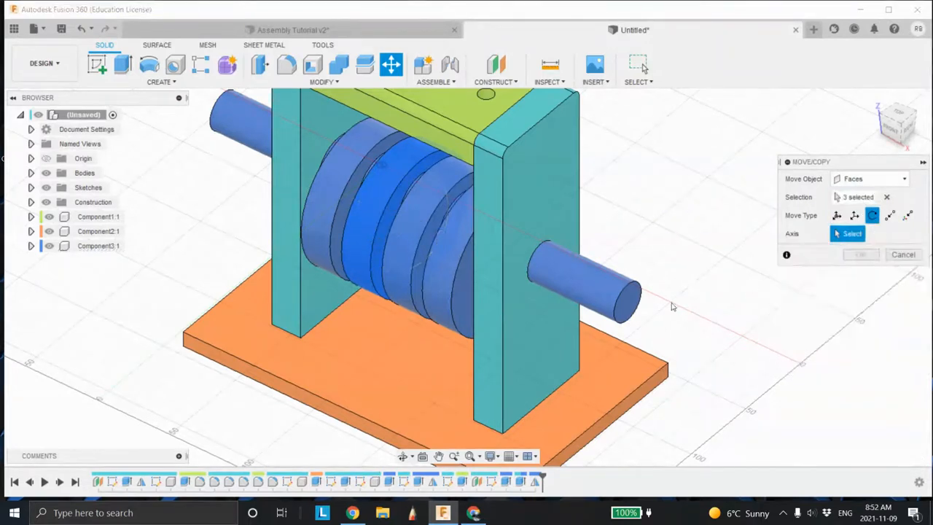
{"action": "left_click", "coordinate": [624, 301]}
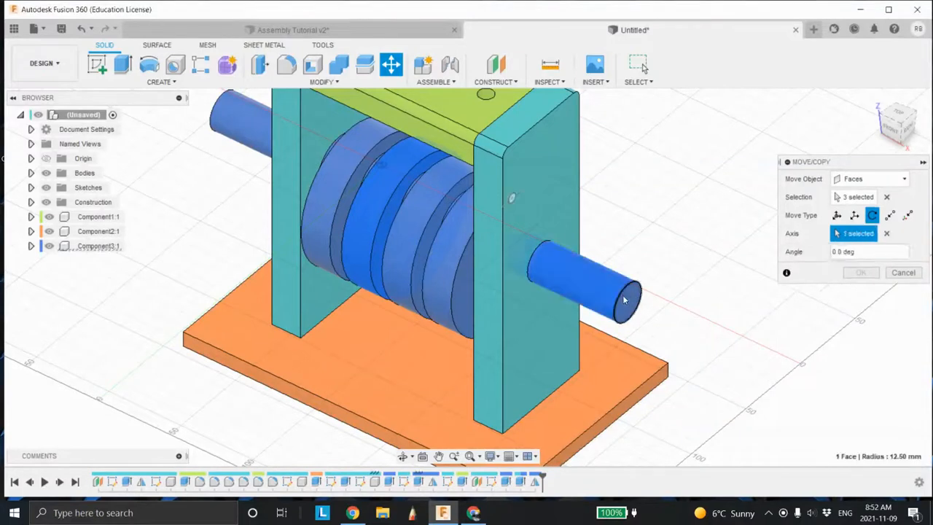
{"action": "left_click_drag", "start_coordinate": [627, 251], "coordinate": [653, 315]}
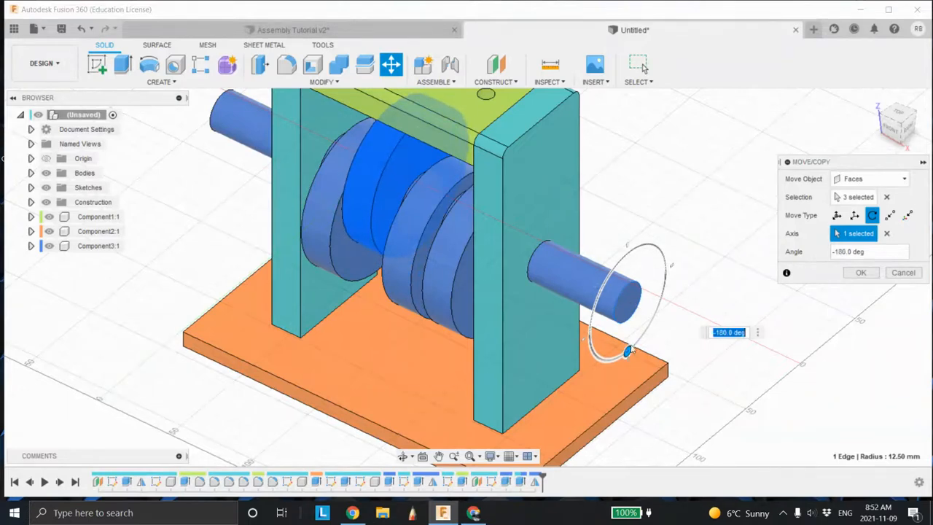
{"action": "middle_click_drag", "start_coordinate": [501, 251], "coordinate": [510, 226], "text": "shift"}
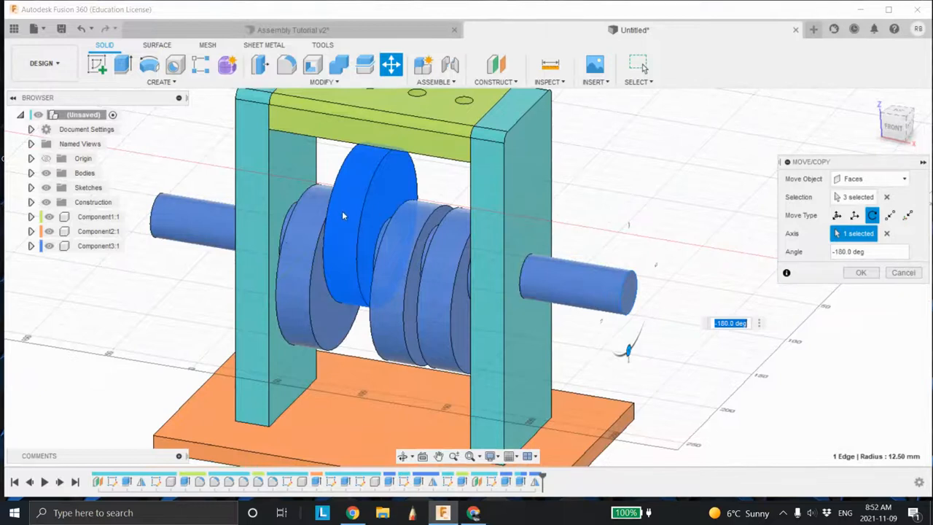
{"action": "left_click", "coordinate": [861, 273]}
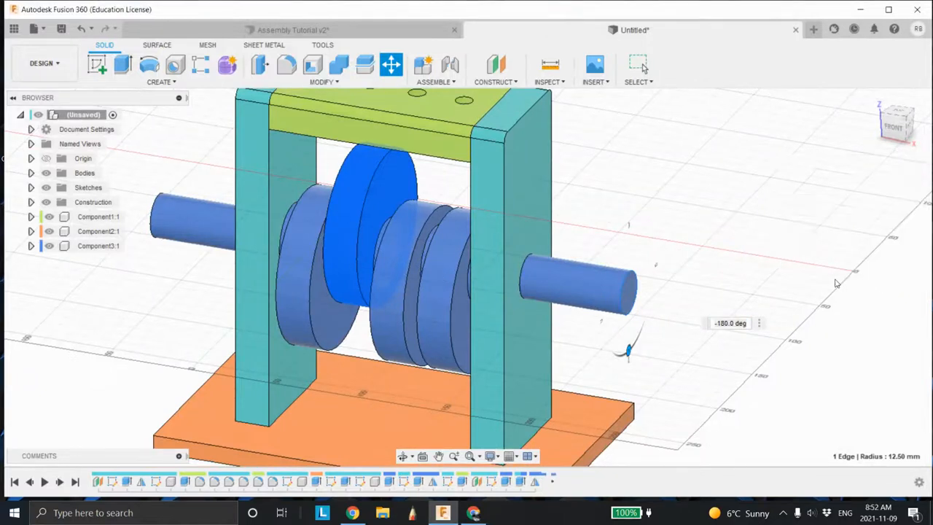
Start another Move/Copy of faces and select the three faces of the fourth cam disc, nearest the far upright
{"action": "left_click", "coordinate": [390, 64]}
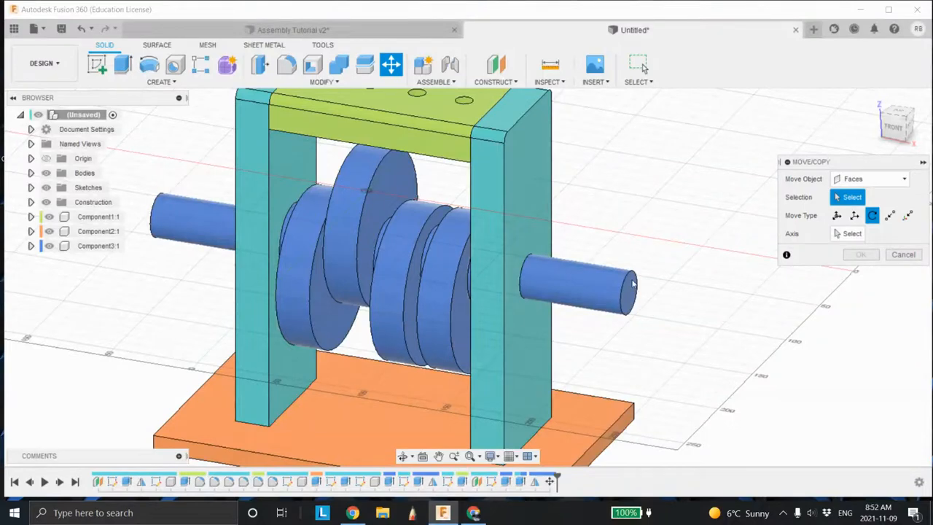
{"action": "left_click", "coordinate": [454, 323]}
{"action": "middle_click_drag", "start_coordinate": [454, 323], "coordinate": [489, 310], "text": "shift"}
{"action": "left_click", "coordinate": [460, 325]}
{"action": "left_click", "coordinate": [476, 315]}
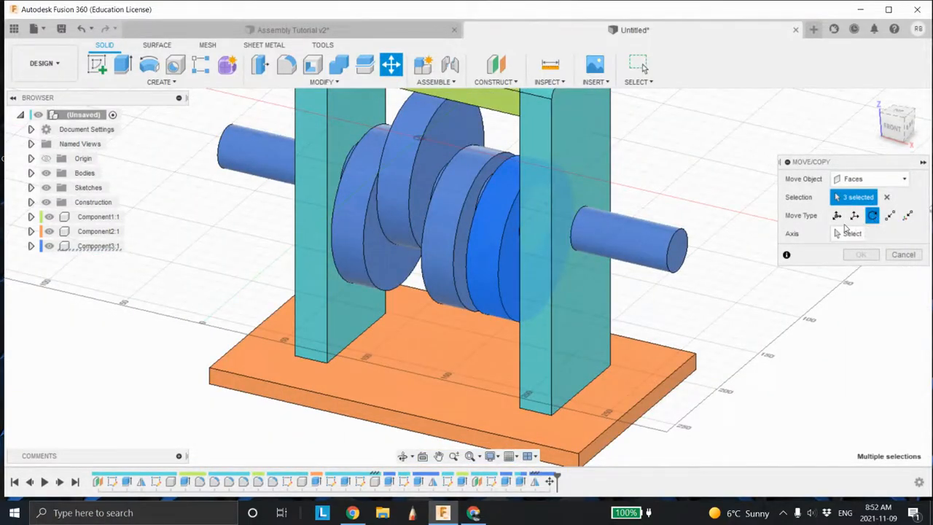
Rotate the fourth cam disc's faces about half a turn around the shaft's axis
{"action": "left_click", "coordinate": [851, 234]}
{"action": "left_click", "coordinate": [676, 248]}
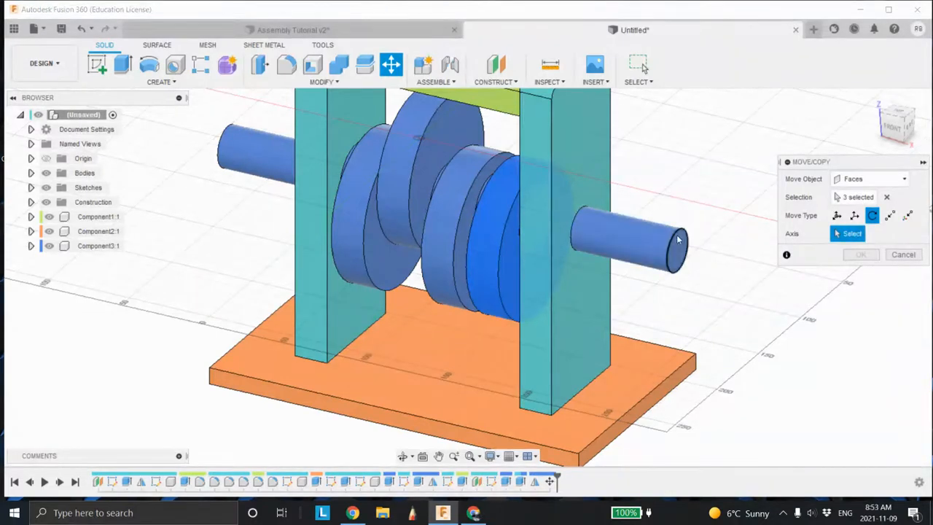
{"action": "left_click_drag", "start_coordinate": [676, 192], "coordinate": [671, 297]}
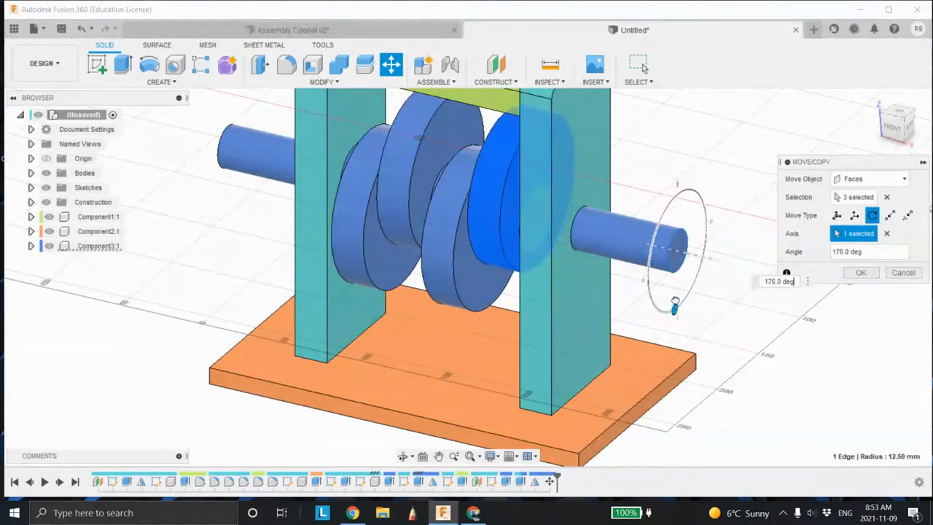
{"action": "left_click", "coordinate": [858, 275]}
{"action": "scroll", "coordinate": [661, 282], "scroll_direction": "down", "scroll_amount": 4}
{"action": "middle_click_drag", "start_coordinate": [597, 262], "coordinate": [578, 218], "text": "shift"}
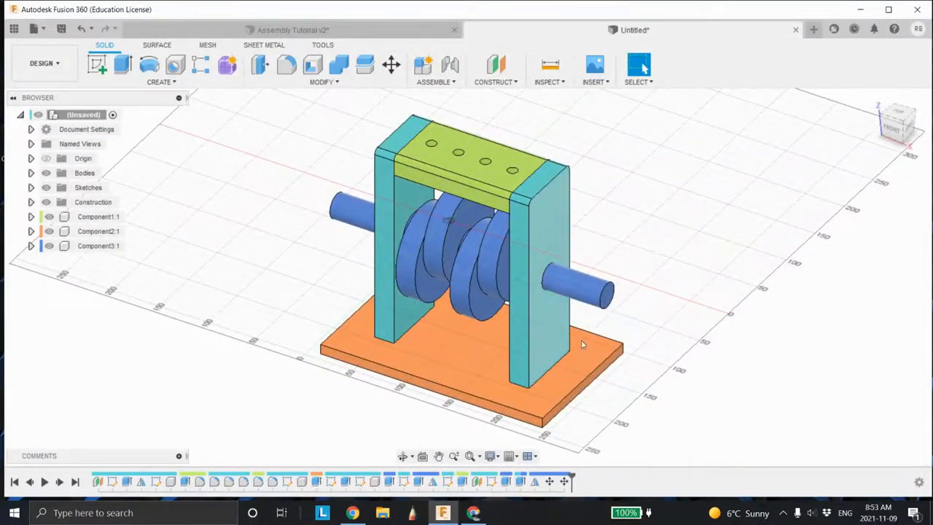
Sketch a 10 mm circle on the top bar's upper face, matching the first hole, and finish the sketch
{"action": "mouse_move", "coordinate": [474, 208]}
{"action": "middle_mouse_down"}
{"action": "mouse_move", "coordinate": [429, 246]}
{"action": "mouse_move", "coordinate": [470, 197]}
{"action": "middle_mouse_up"}
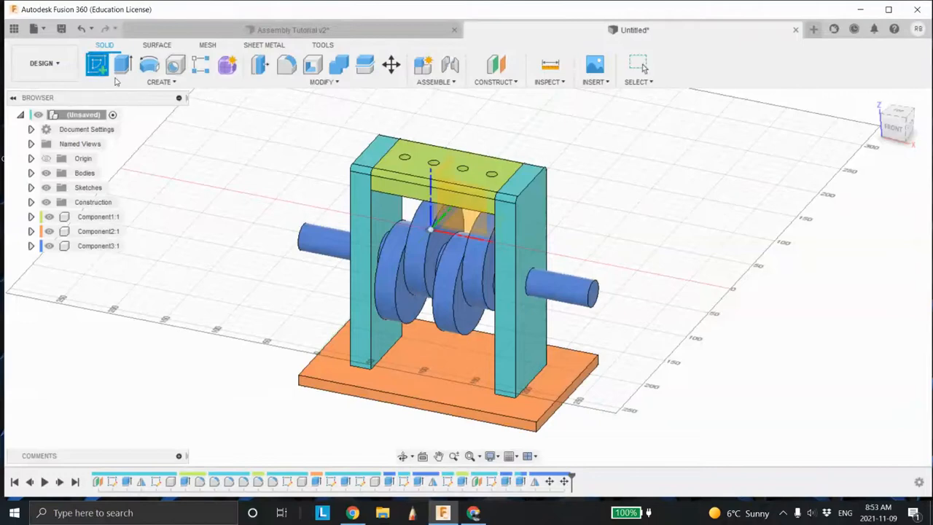
{"action": "middle_click_drag", "start_coordinate": [425, 166], "coordinate": [447, 236], "text": "shift"}
{"action": "left_click", "coordinate": [448, 236]}
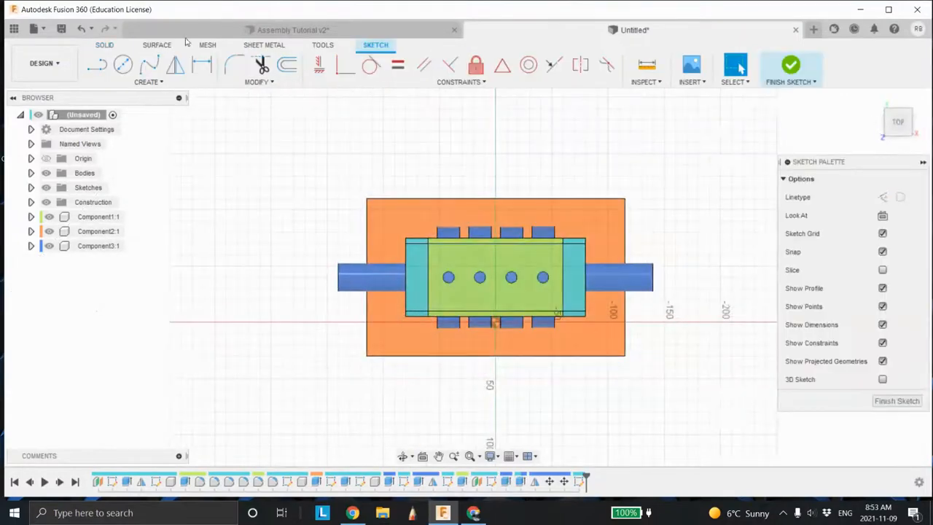
{"action": "left_click", "coordinate": [123, 65]}
{"action": "scroll", "coordinate": [433, 271], "scroll_direction": "up", "scroll_amount": 5}
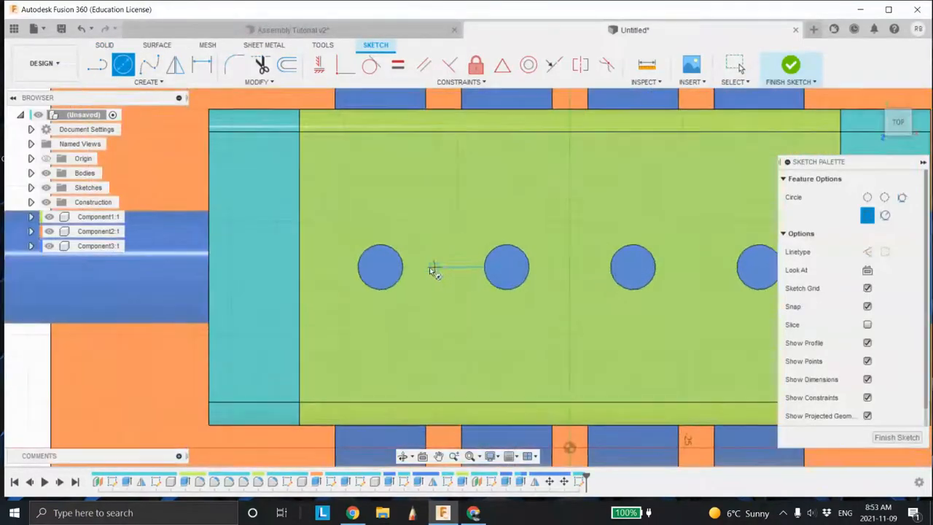
{"action": "left_click", "coordinate": [379, 267]}
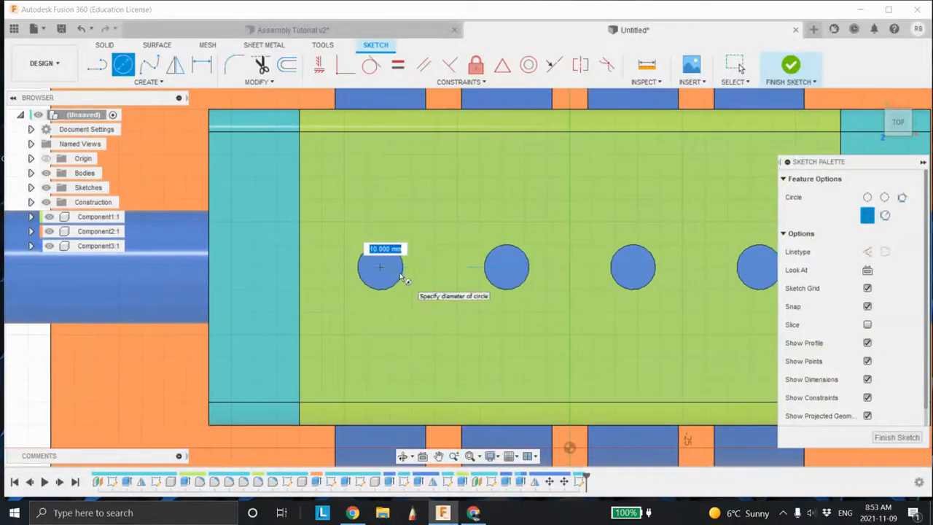
{"action": "left_click", "coordinate": [402, 277]}
{"action": "middle_click_drag", "start_coordinate": [433, 272], "coordinate": [694, 350], "text": "shift"}
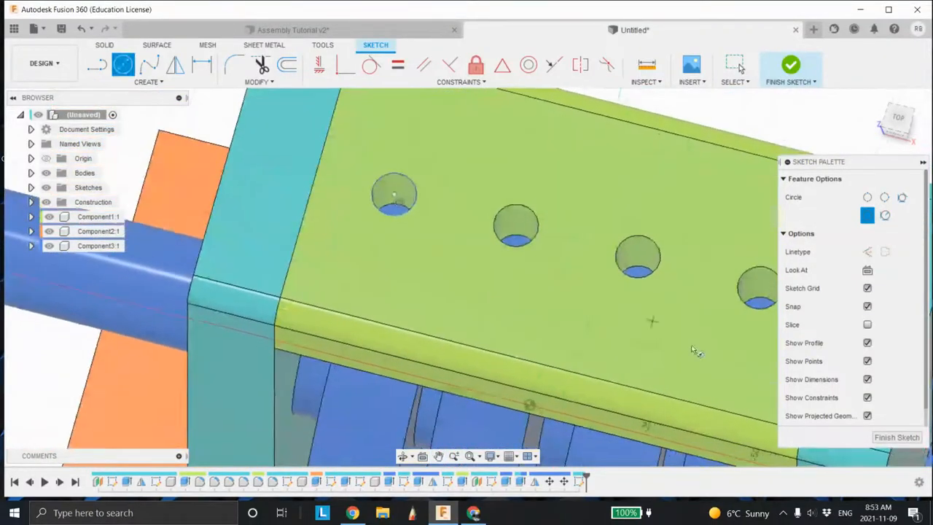
{"action": "left_click", "coordinate": [906, 443]}
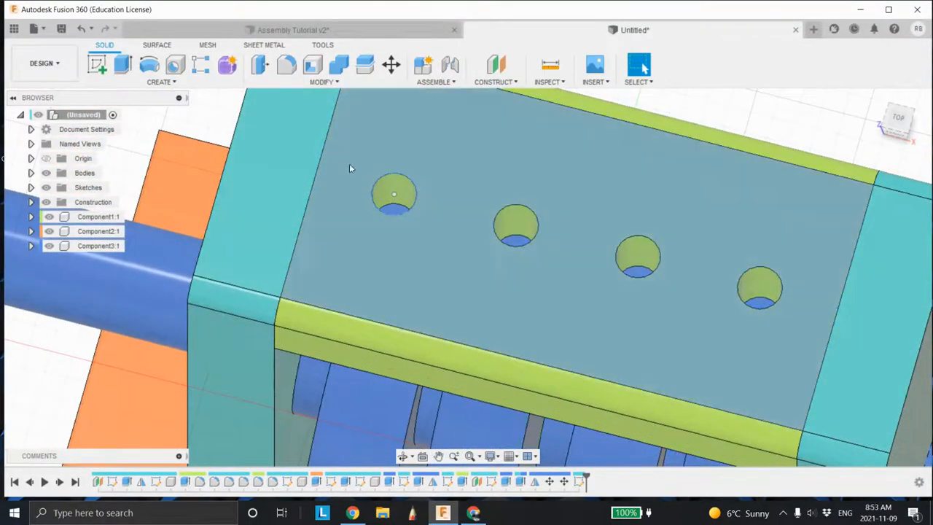
Start extruding the circle in two directions as a new component, with side 1 reaching 30 mm above the bar
{"action": "right_click", "coordinate": [397, 187]}
{"action": "left_click", "coordinate": [443, 163]}
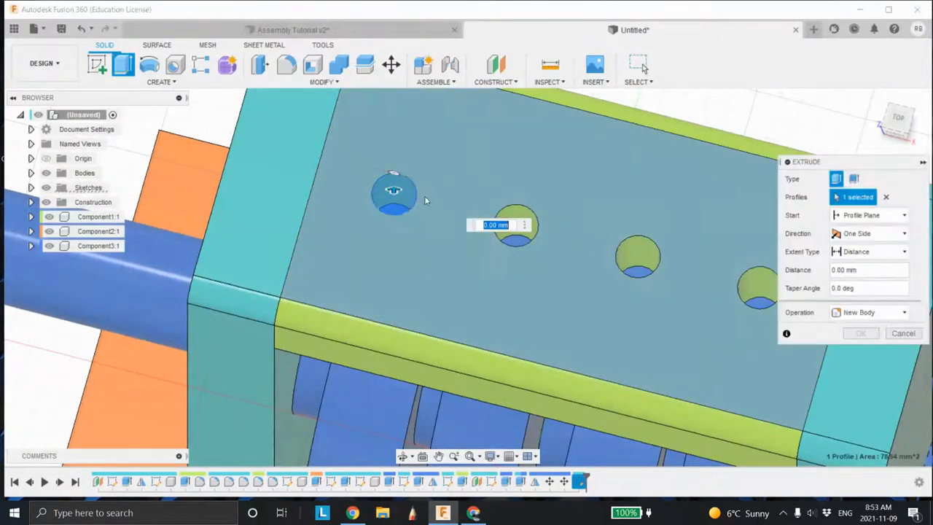
{"action": "left_click", "coordinate": [887, 217]}
{"action": "left_click", "coordinate": [887, 217]}
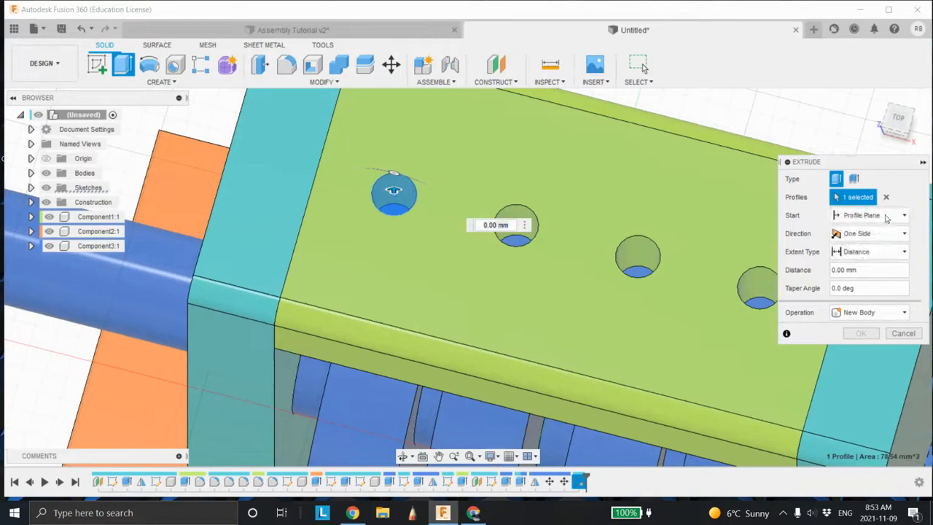
{"action": "left_click", "coordinate": [877, 233]}
{"action": "left_click", "coordinate": [860, 259]}
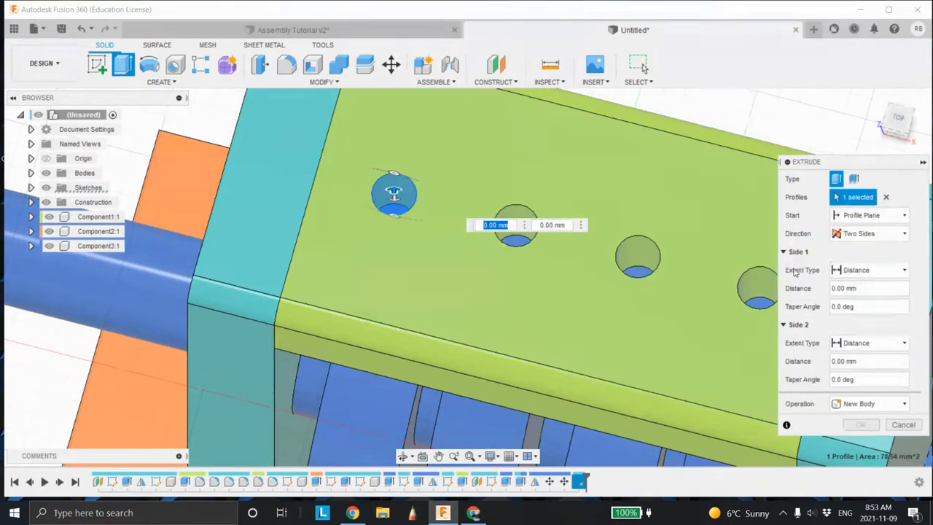
{"action": "left_click_drag", "start_coordinate": [393, 193], "coordinate": [417, 163]}
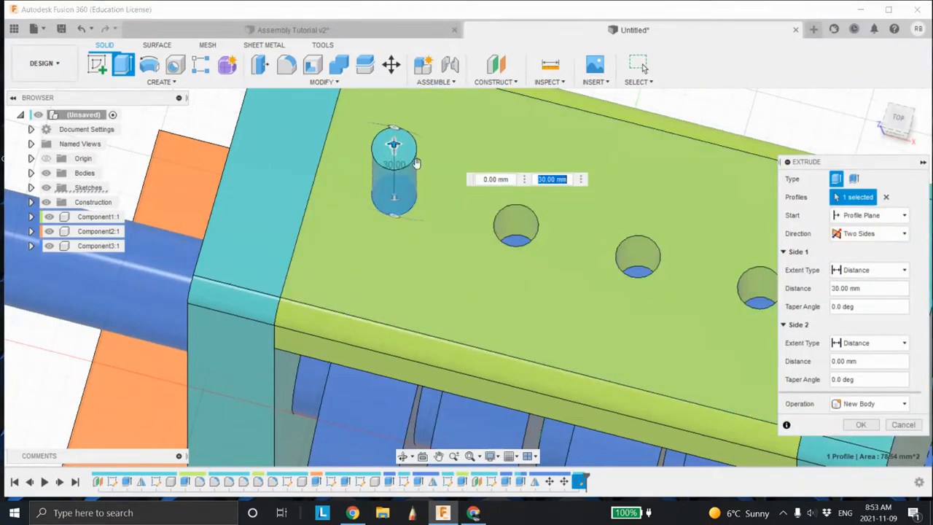
{"action": "left_click", "coordinate": [882, 404]}
{"action": "left_click", "coordinate": [867, 472]}
Extend side 2 of the pin extrusion down toward the first cam disc, set it to 69.5 mm, and complete the extrusion
{"action": "middle_click_drag", "start_coordinate": [641, 343], "coordinate": [429, 326], "text": "shift"}
{"action": "left_click_drag", "start_coordinate": [433, 316], "coordinate": [434, 411]}
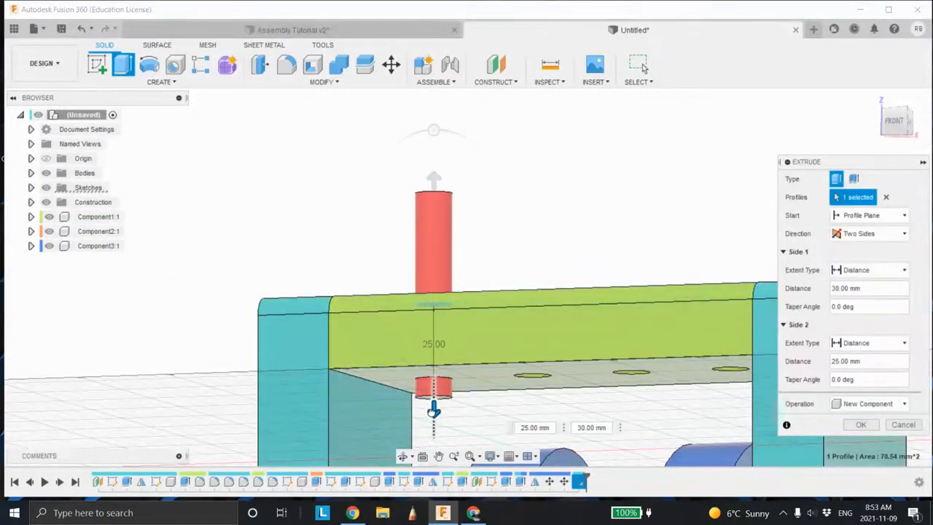
{"action": "middle_click_drag", "start_coordinate": [515, 416], "coordinate": [468, 242]}
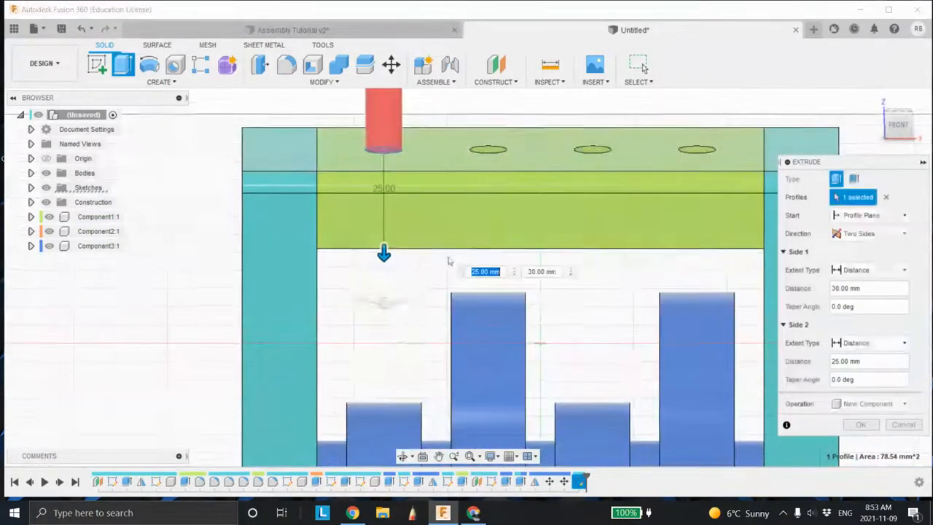
{"action": "left_click_drag", "start_coordinate": [383, 255], "coordinate": [383, 417]}
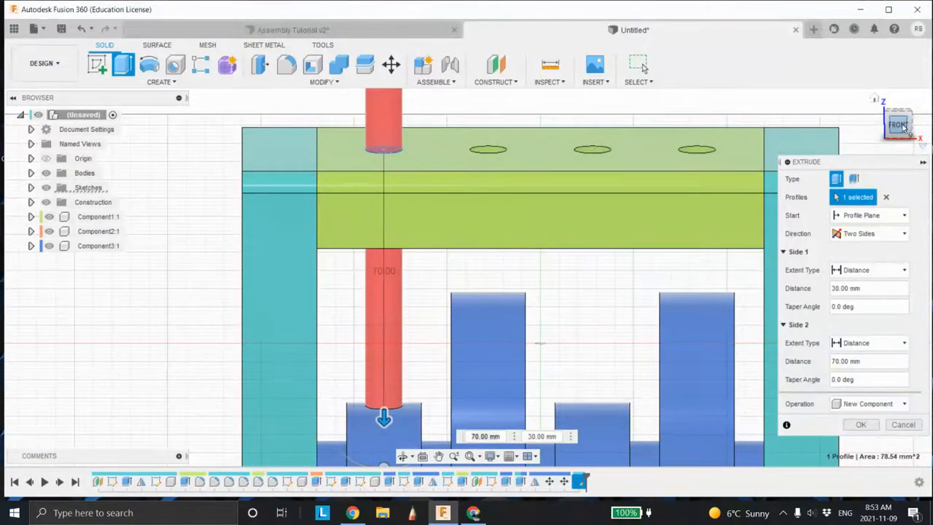
{"action": "scroll", "coordinate": [408, 348], "scroll_direction": "up", "scroll_amount": 3}
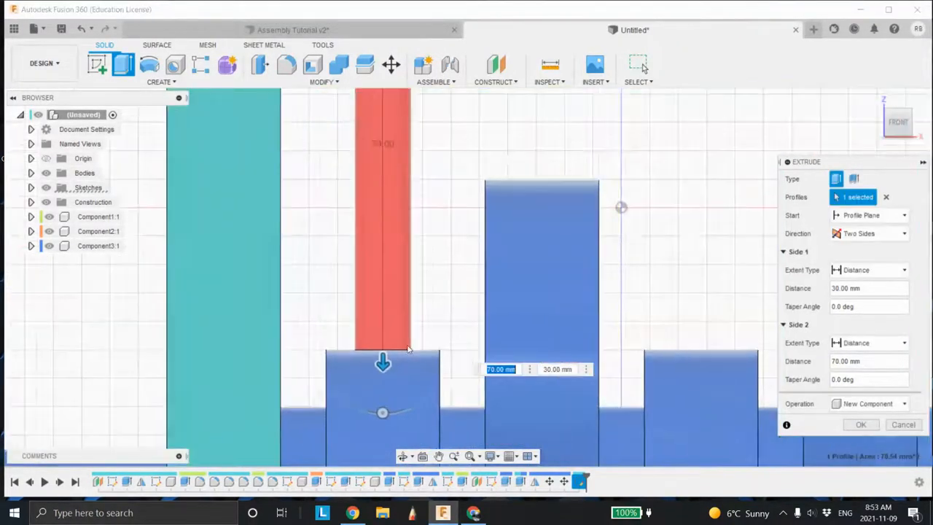
{"action": "scroll", "coordinate": [408, 348], "scroll_direction": "up", "scroll_amount": 5}
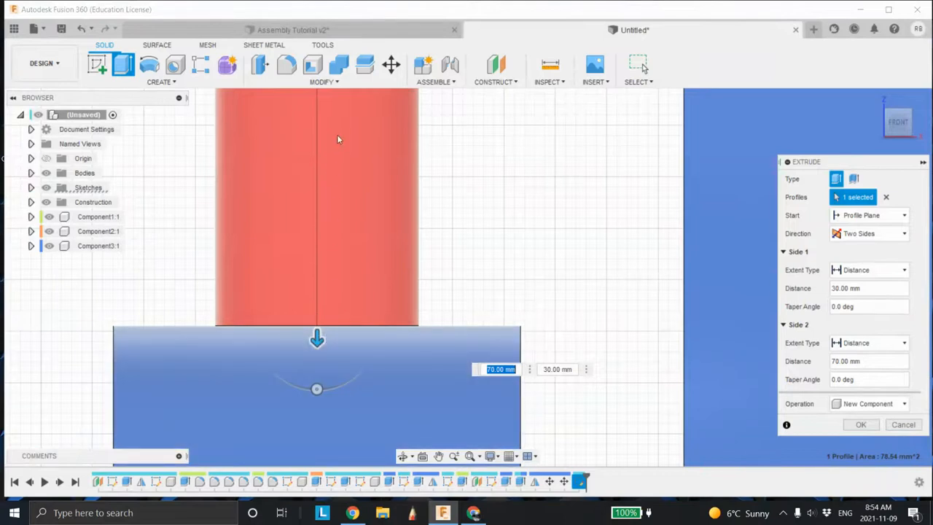
{"action": "mouse_move", "coordinate": [317, 344]}
{"action": "left_mouse_down"}
{"action": "mouse_move", "coordinate": [317, 335]}
{"action": "mouse_move", "coordinate": [317, 344]}
{"action": "left_mouse_up"}
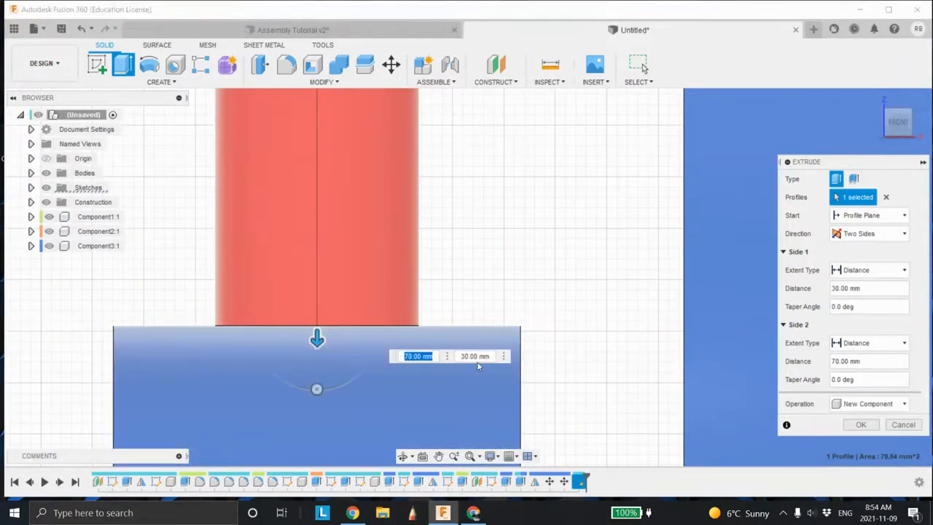
{"action": "key", "text": "BackSpace"}
{"action": "type", "text": "69"}
{"action": "type", "text": ".9"}
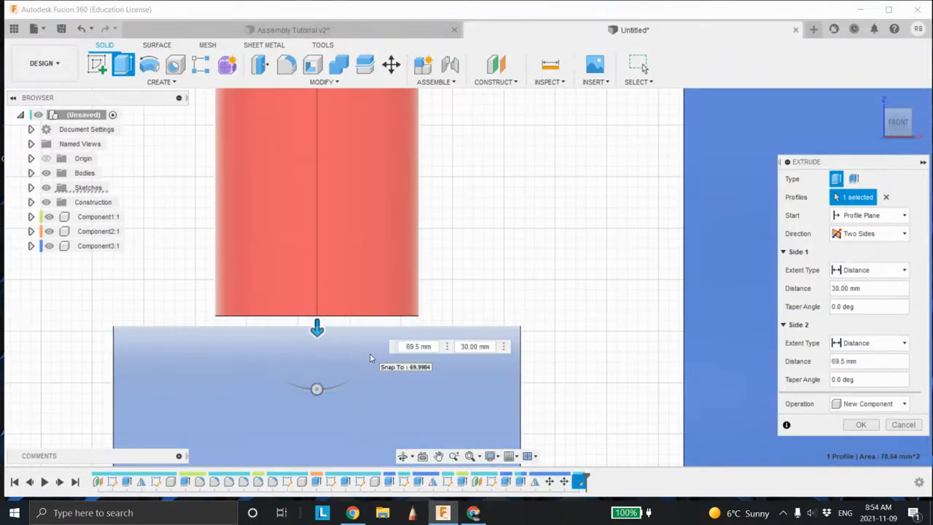
{"action": "key", "text": "Return"}
{"action": "scroll", "coordinate": [339, 209], "scroll_direction": "down", "scroll_amount": 5}
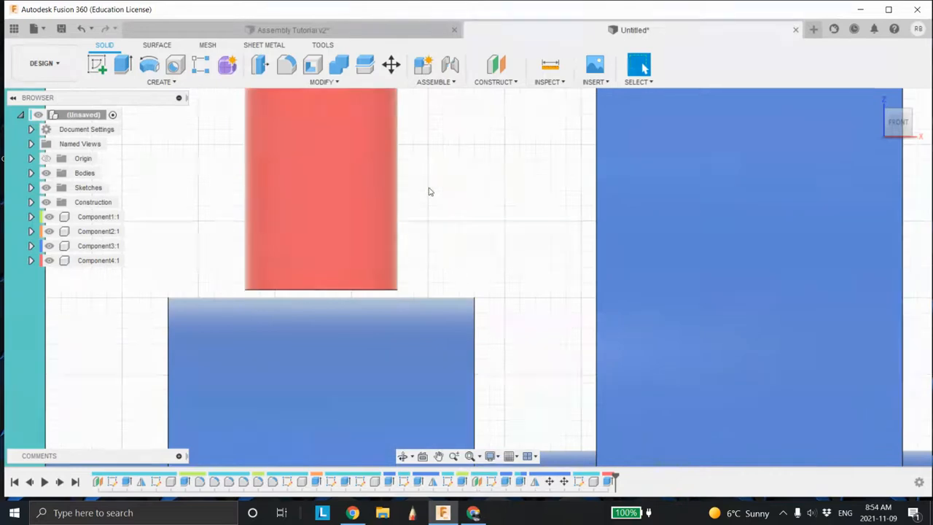
Shorten the pin above the bar with Press Pull on its top face, setting the distance to 15 mm
{"action": "middle_click_drag", "start_coordinate": [460, 202], "coordinate": [511, 229], "text": "shift"}
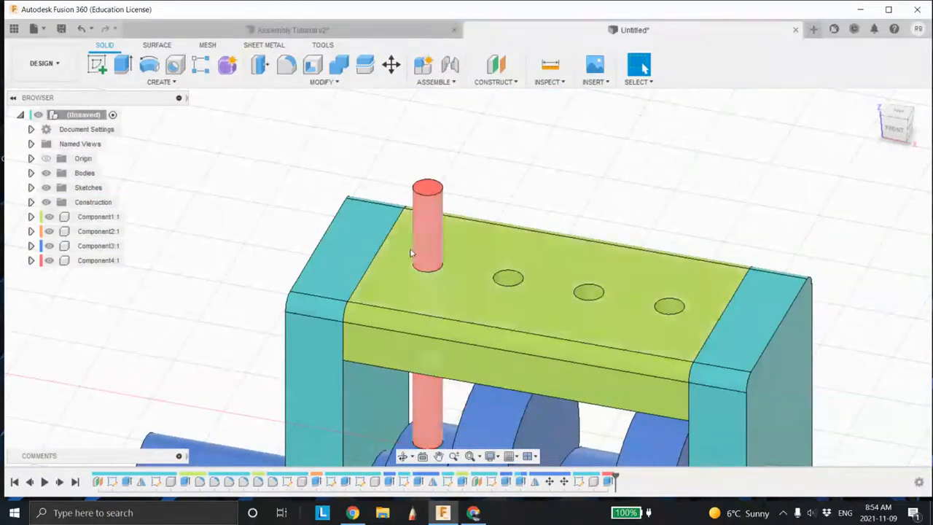
{"action": "right_click", "coordinate": [430, 191]}
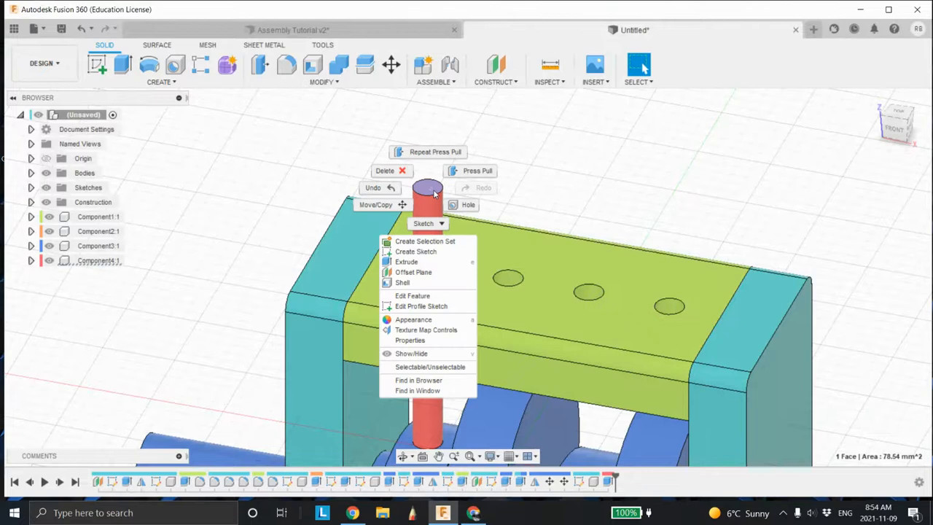
{"action": "left_click", "coordinate": [474, 169]}
{"action": "left_click_drag", "start_coordinate": [427, 193], "coordinate": [423, 220]}
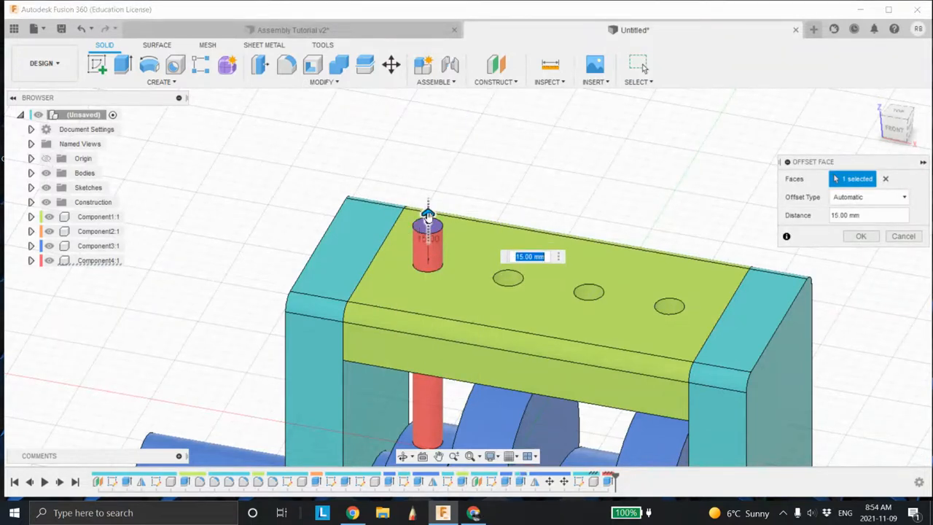
{"action": "left_click", "coordinate": [861, 236]}
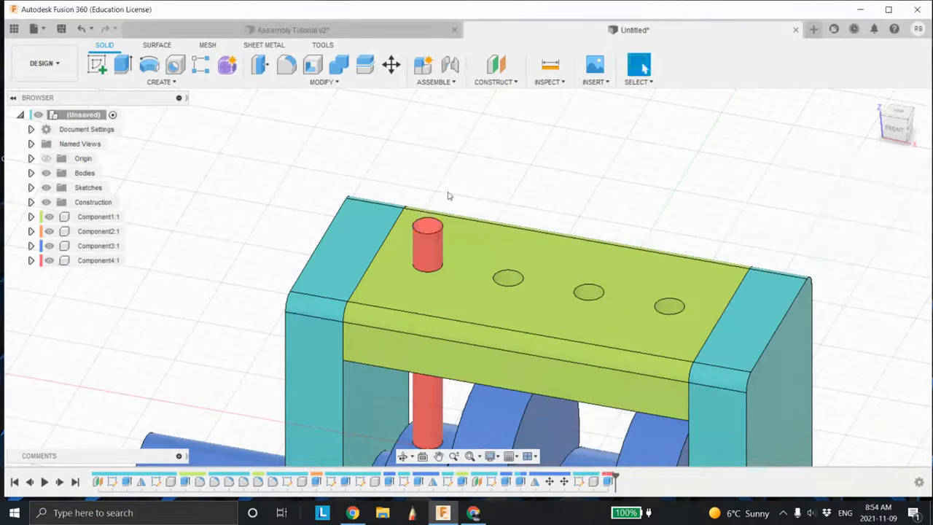
Start a sketch on the pin's top face and draw a concentric circle about 23.9 mm in diameter
{"action": "left_click", "coordinate": [97, 65]}
{"action": "left_click", "coordinate": [470, 237]}
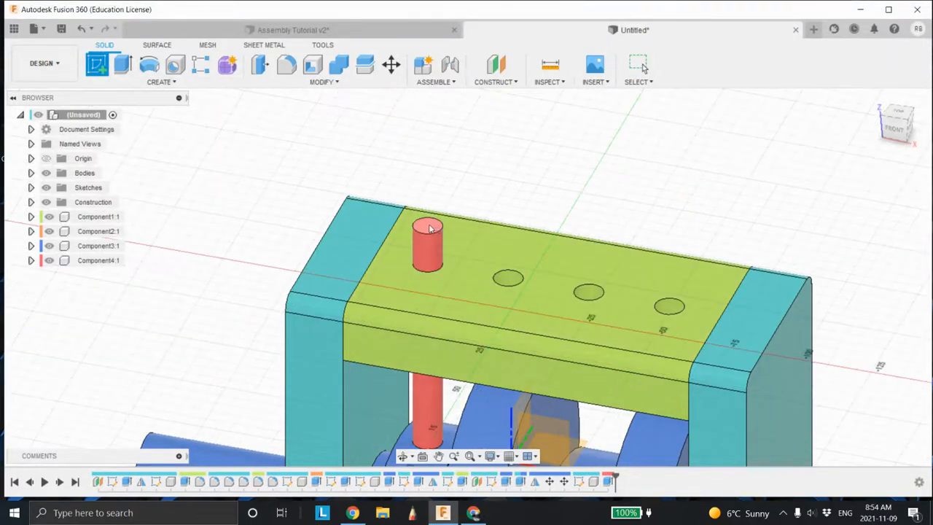
{"action": "left_click", "coordinate": [123, 65]}
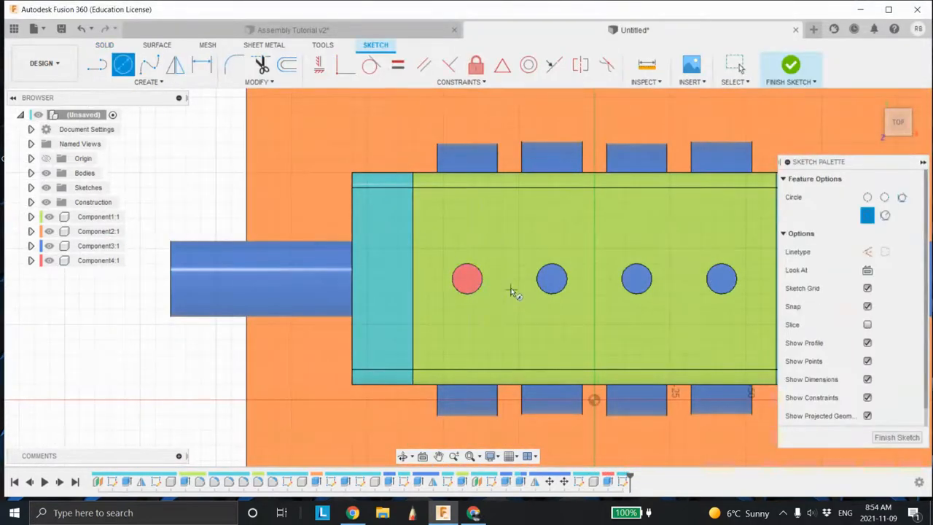
{"action": "left_click", "coordinate": [467, 279]}
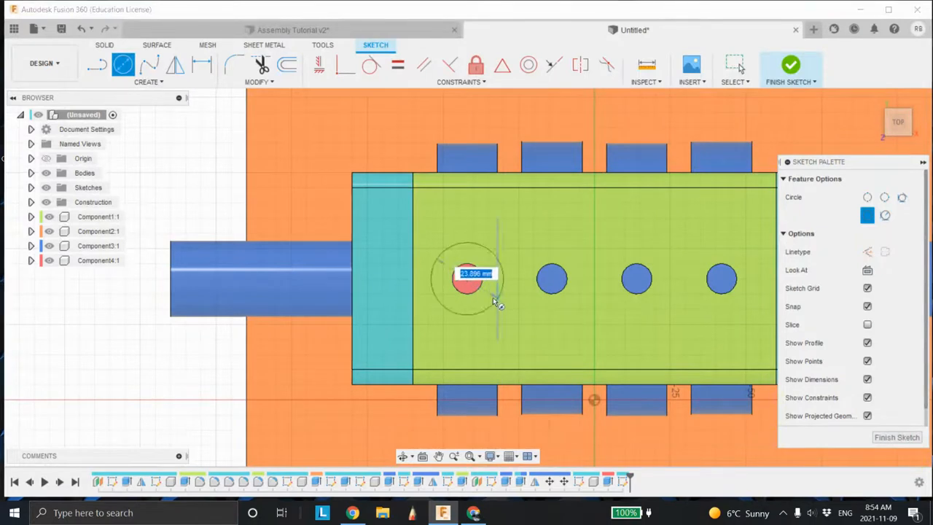
{"action": "left_click", "coordinate": [495, 302]}
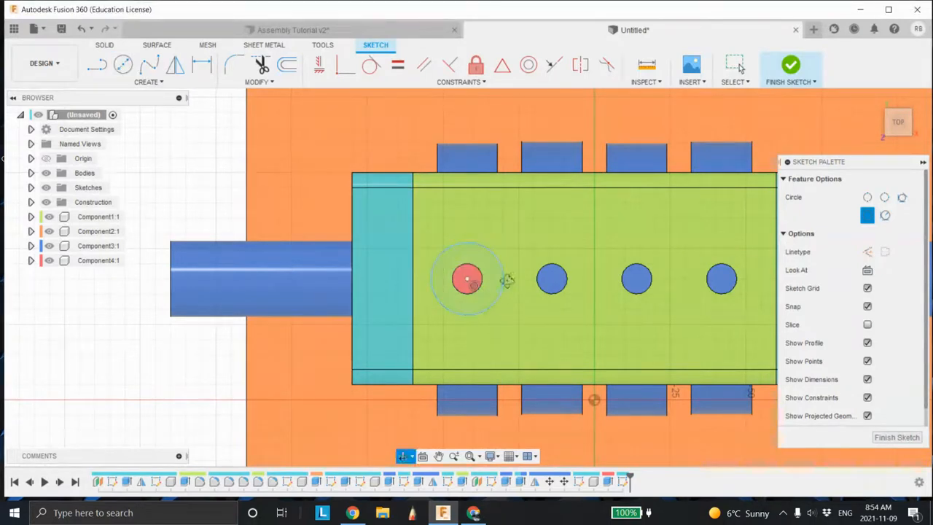
Dimension the circle around the pin to a 23 mm diameter and finish the sketch
{"action": "middle_click_drag", "start_coordinate": [496, 298], "coordinate": [494, 246], "text": "shift"}
{"action": "left_click", "coordinate": [202, 65]}
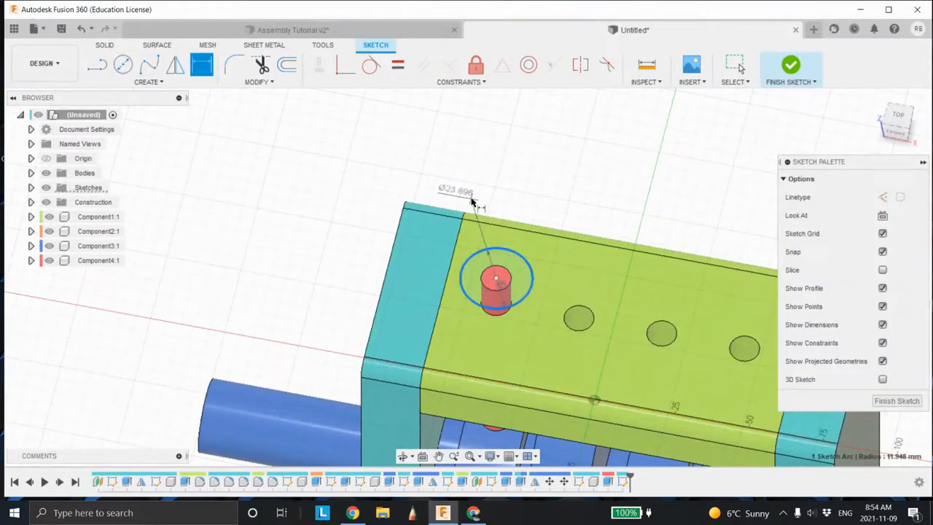
{"action": "left_click", "coordinate": [473, 204]}
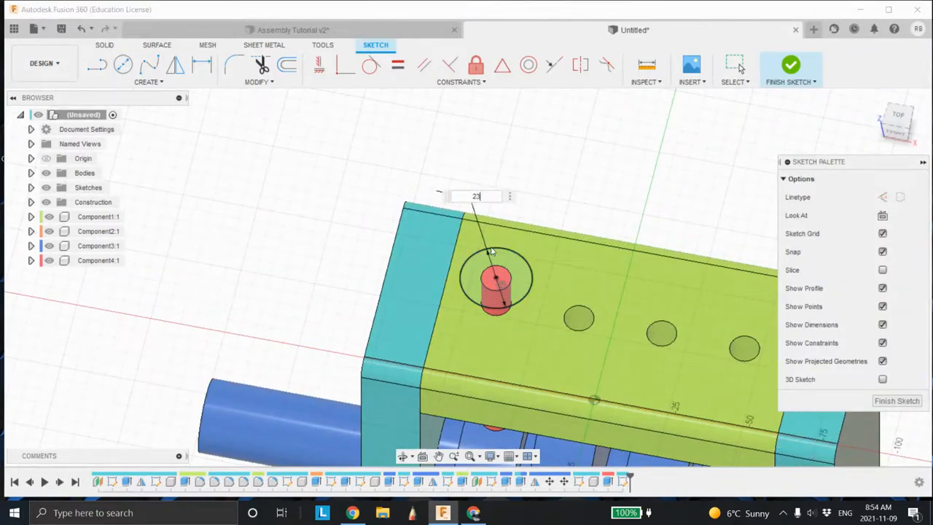
{"action": "type", "text": "23"}
{"action": "key", "text": "Return"}
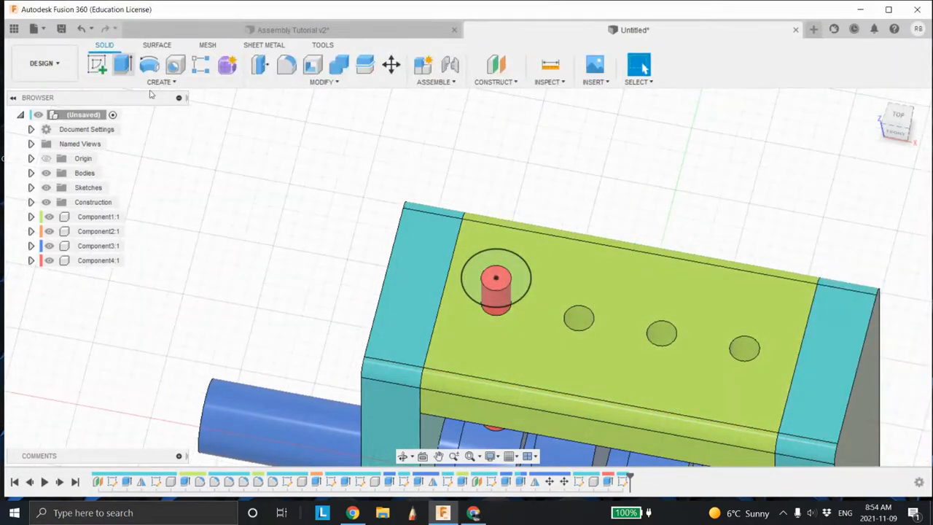
Extrude both circular profiles 30 mm upward and join them to the pin as its head
{"action": "left_click", "coordinate": [123, 64]}
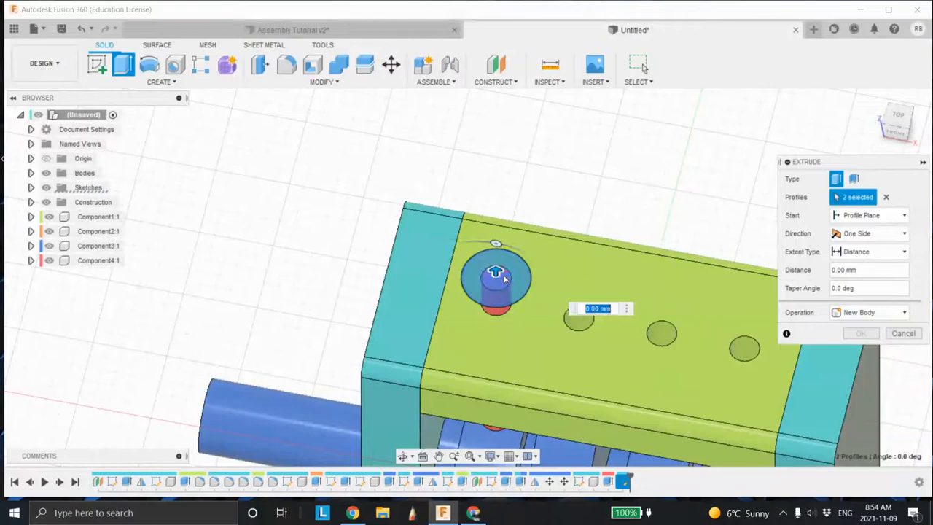
{"action": "left_click_drag", "start_coordinate": [496, 271], "coordinate": [495, 219]}
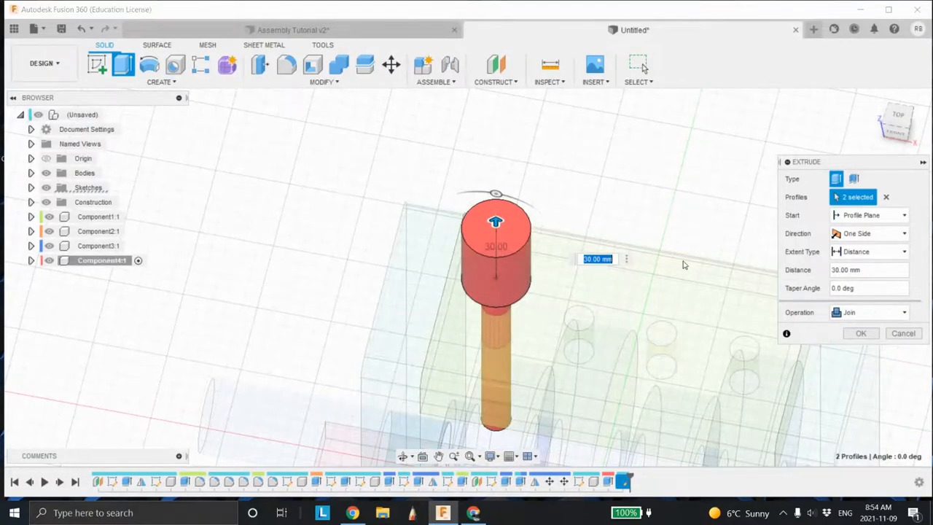
{"action": "middle_click_drag", "start_coordinate": [680, 254], "coordinate": [679, 252]}
{"action": "left_click", "coordinate": [898, 134]}
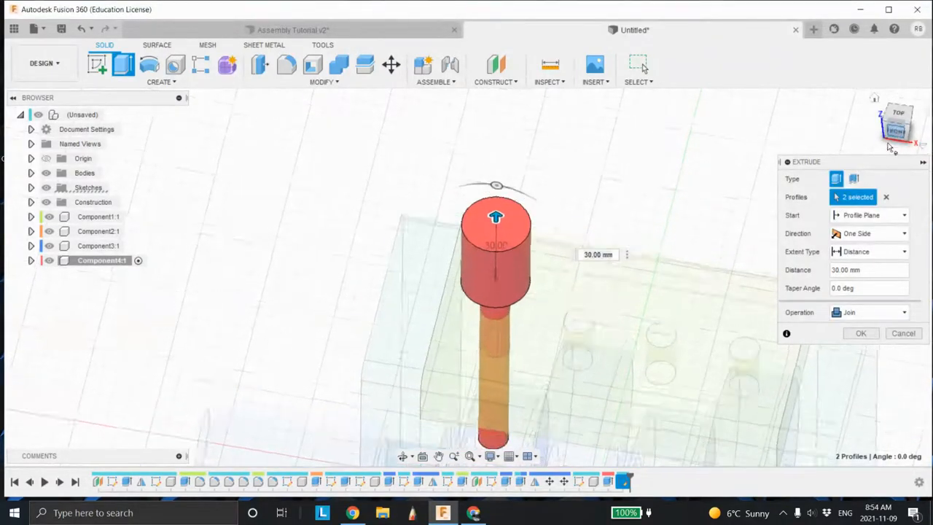
{"action": "middle_click_drag", "start_coordinate": [681, 323], "coordinate": [635, 247]}
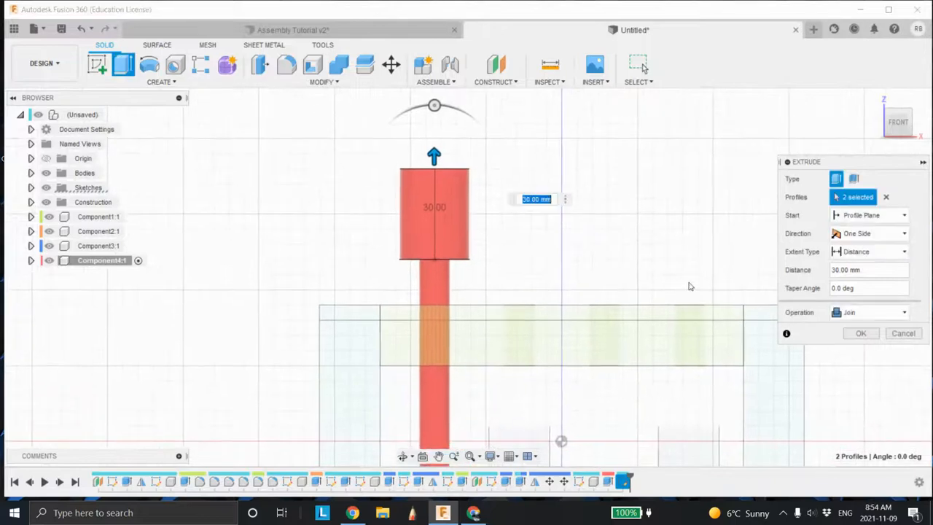
{"action": "left_click", "coordinate": [860, 333]}
{"action": "middle_click_drag", "start_coordinate": [567, 283], "coordinate": [548, 325], "text": "shift"}
{"action": "middle_click_drag", "start_coordinate": [689, 355], "coordinate": [596, 321], "text": "shift"}
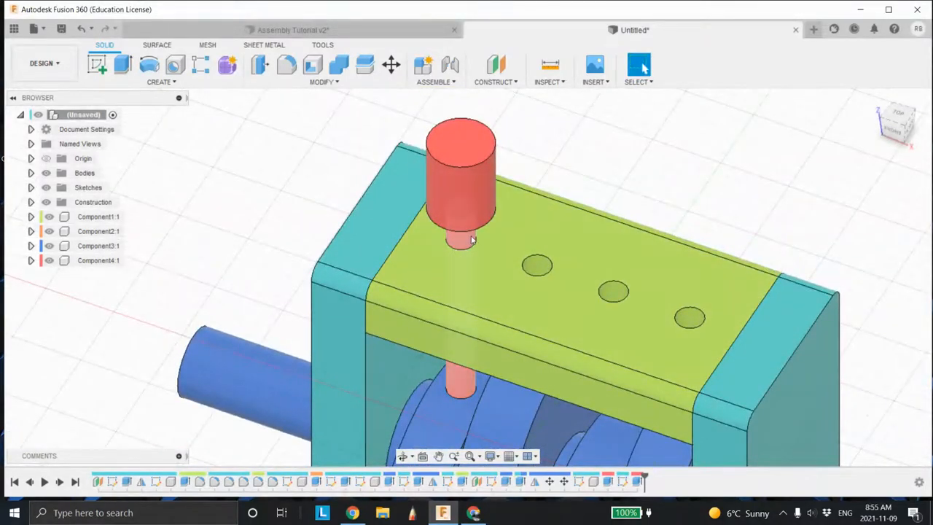
{"action": "middle_click_drag", "start_coordinate": [475, 260], "coordinate": [448, 324]}
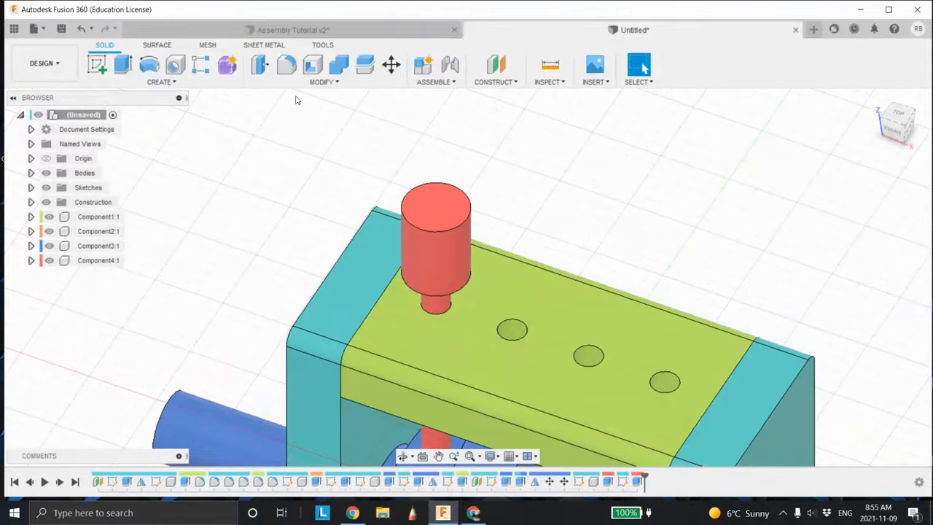
{"action": "left_click", "coordinate": [287, 65]}
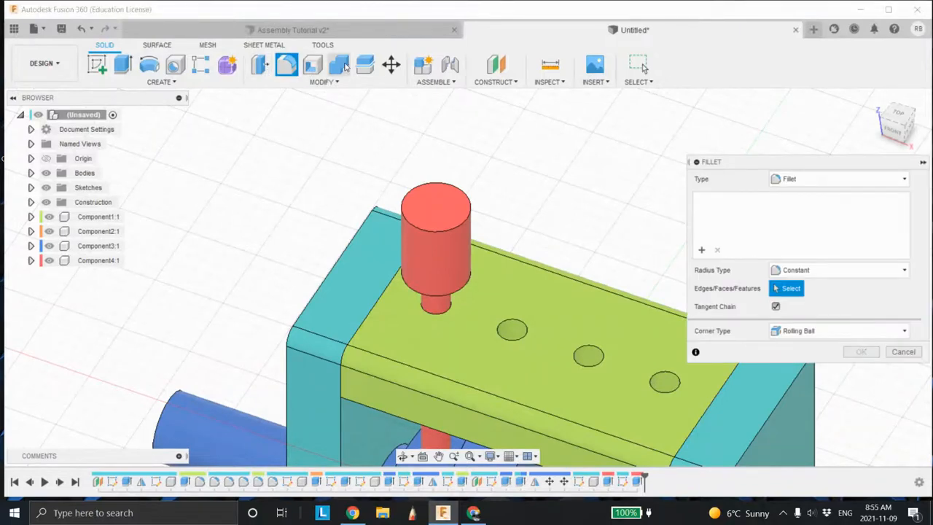
{"action": "left_click", "coordinate": [387, 36]}
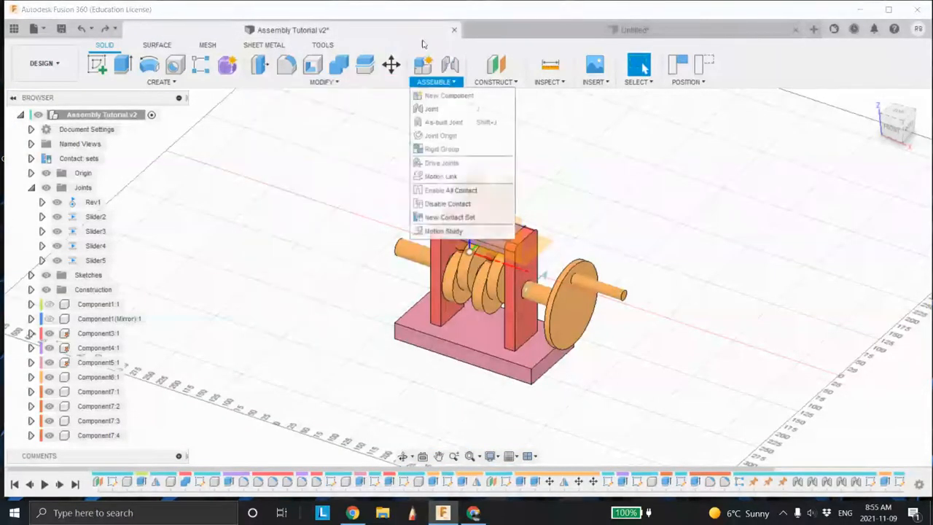
{"action": "left_click", "coordinate": [536, 35]}
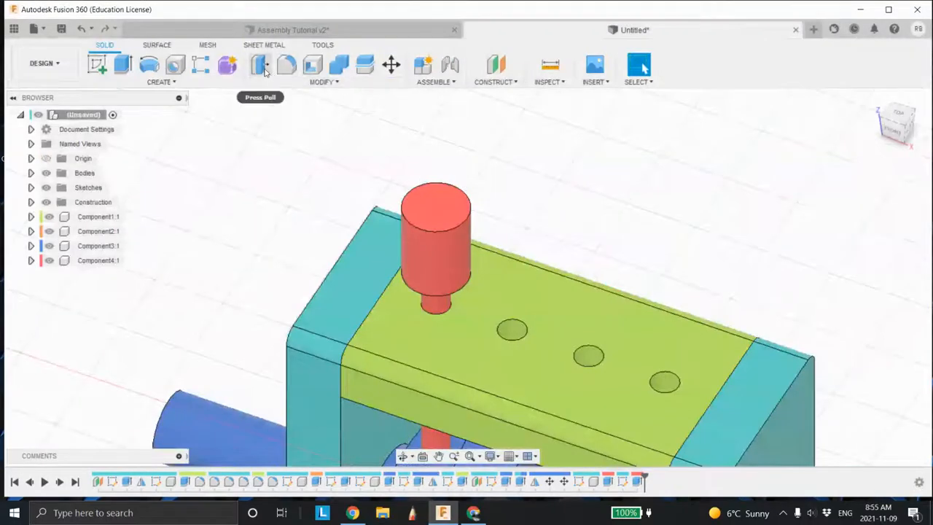
Chamfer the top edge of the pin's head by 1 mm at equal distance
{"action": "left_click", "coordinate": [321, 82]}
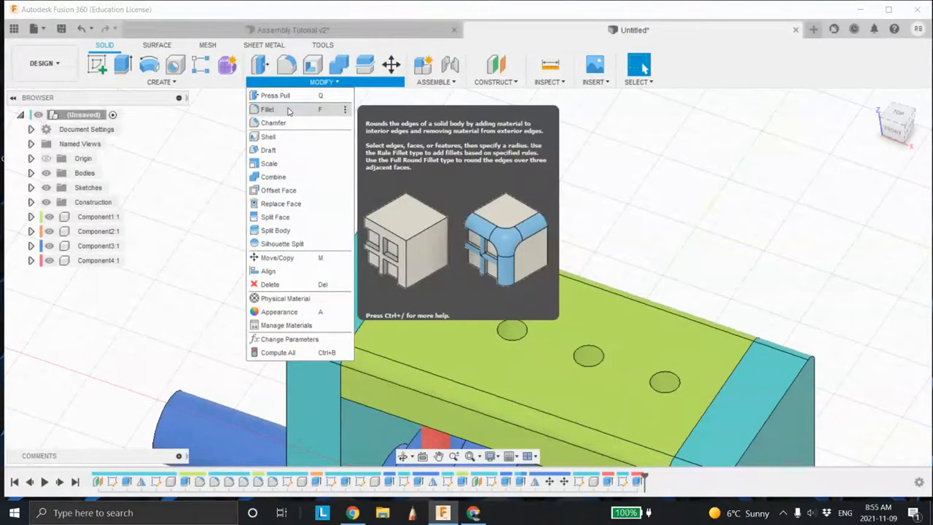
{"action": "left_click", "coordinate": [287, 123]}
{"action": "left_click", "coordinate": [454, 230]}
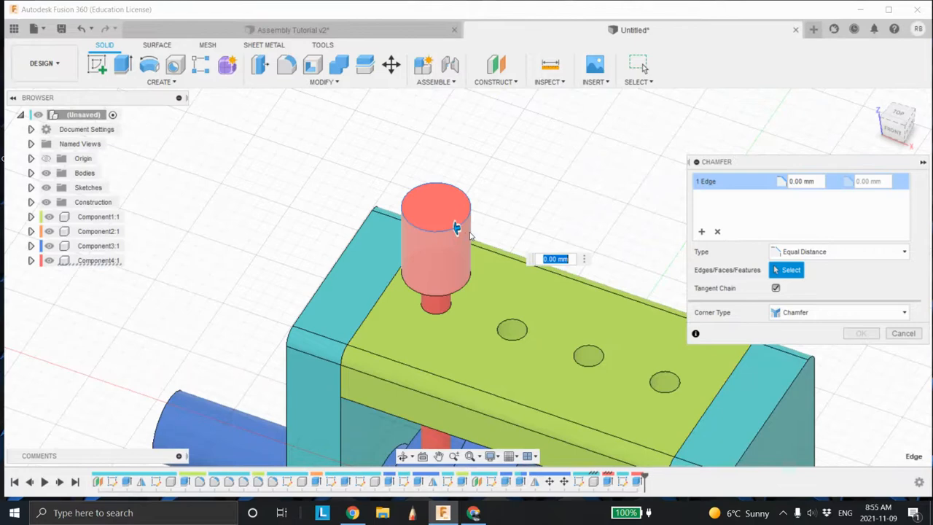
{"action": "type", "text": "1"}
{"action": "key", "text": "Return"}
Round the bottom edge of the pin, where it meets the first cam disc, with a 5 mm fillet
{"action": "scroll", "coordinate": [461, 279], "scroll_direction": "down", "scroll_amount": 1}
{"action": "middle_click_drag", "start_coordinate": [461, 280], "coordinate": [477, 262], "text": "shift"}
{"action": "middle_click_drag", "start_coordinate": [468, 329], "coordinate": [471, 199]}
{"action": "scroll", "coordinate": [479, 270], "scroll_direction": "down", "scroll_amount": 2}
{"action": "middle_click_drag", "start_coordinate": [461, 312], "coordinate": [478, 290]}
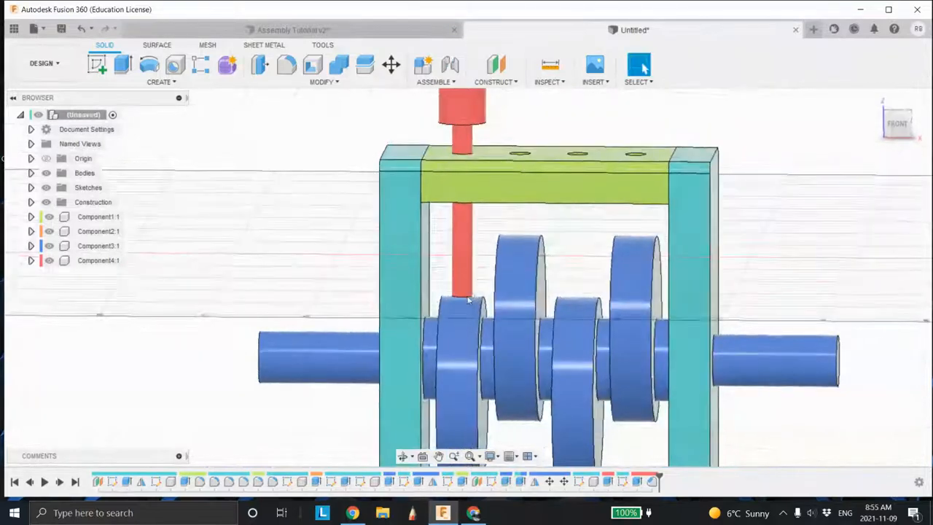
{"action": "scroll", "coordinate": [481, 290], "scroll_direction": "up", "scroll_amount": 5}
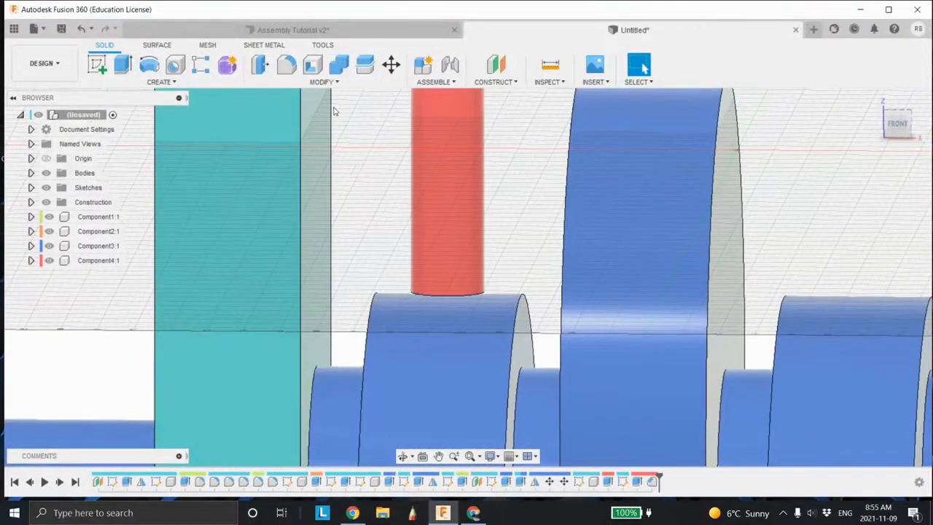
{"action": "key", "text": "f"}
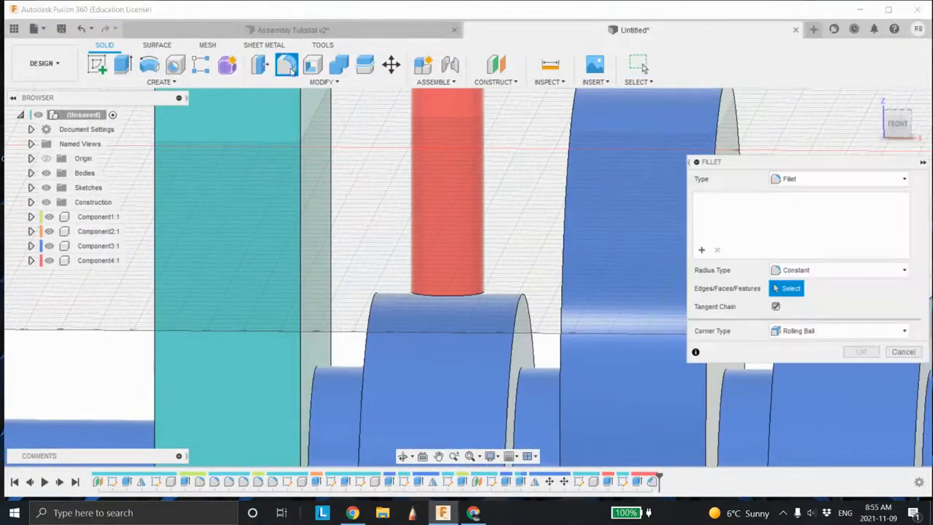
{"action": "left_click", "coordinate": [453, 293]}
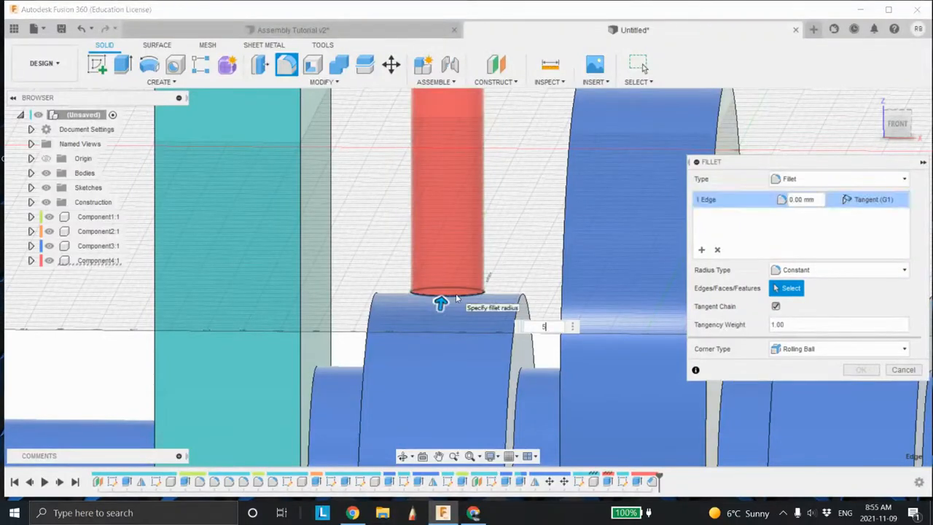
{"action": "key", "text": "Escape"}
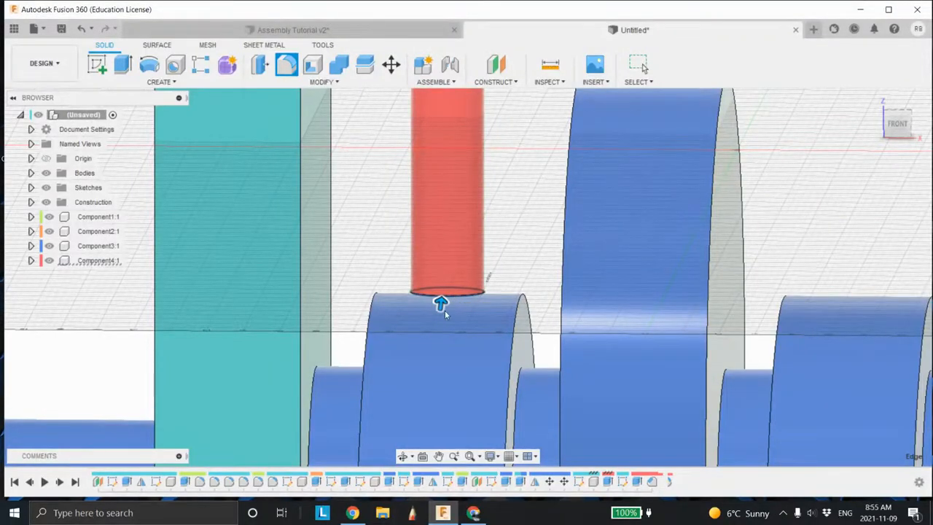
{"action": "scroll", "coordinate": [481, 285], "scroll_direction": "down", "scroll_amount": 2}
{"action": "middle_click_drag", "start_coordinate": [481, 285], "coordinate": [491, 267], "text": "shift"}
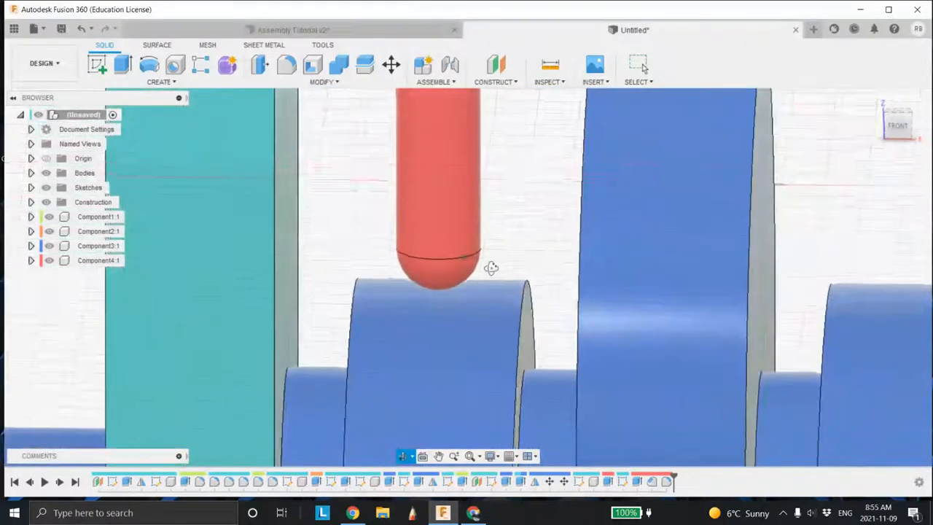
{"action": "middle_click_drag", "start_coordinate": [487, 198], "coordinate": [463, 248]}
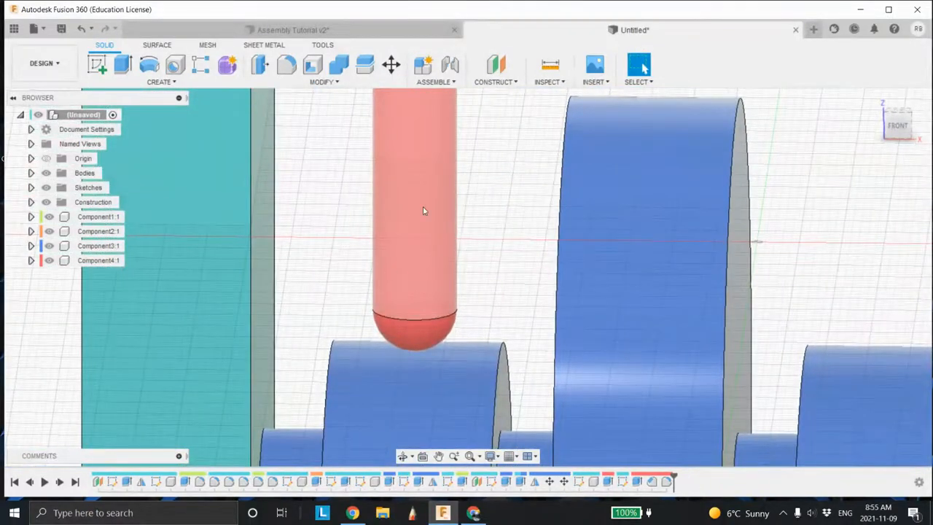
Set up a rectangular pattern of components with the pin as the object and the top bar's long edge as the direction
{"action": "scroll", "coordinate": [401, 245], "scroll_direction": "down", "scroll_amount": 4}
{"action": "middle_click_drag", "start_coordinate": [444, 236], "coordinate": [408, 268], "text": "shift"}
{"action": "scroll", "coordinate": [483, 234], "scroll_direction": "down", "scroll_amount": 4}
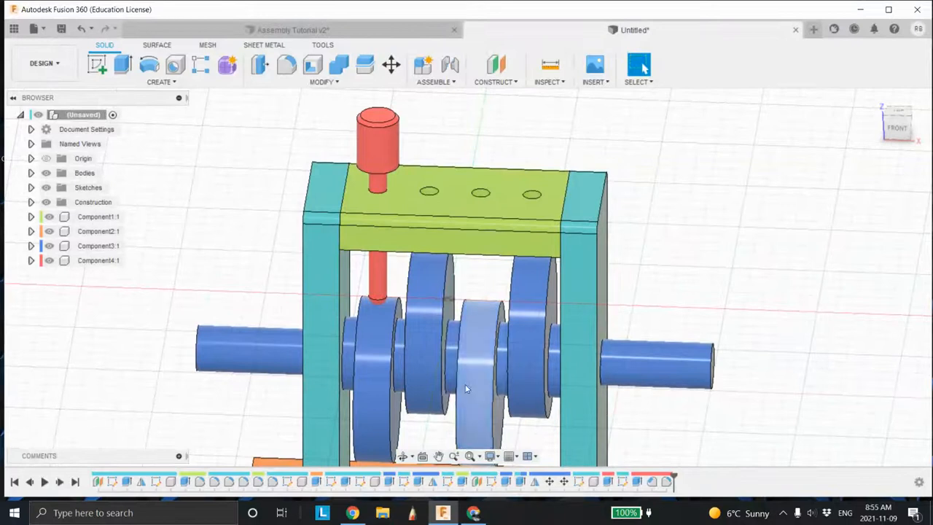
{"action": "middle_click_drag", "start_coordinate": [445, 225], "coordinate": [446, 255]}
{"action": "middle_click_drag", "start_coordinate": [370, 256], "coordinate": [340, 206]}
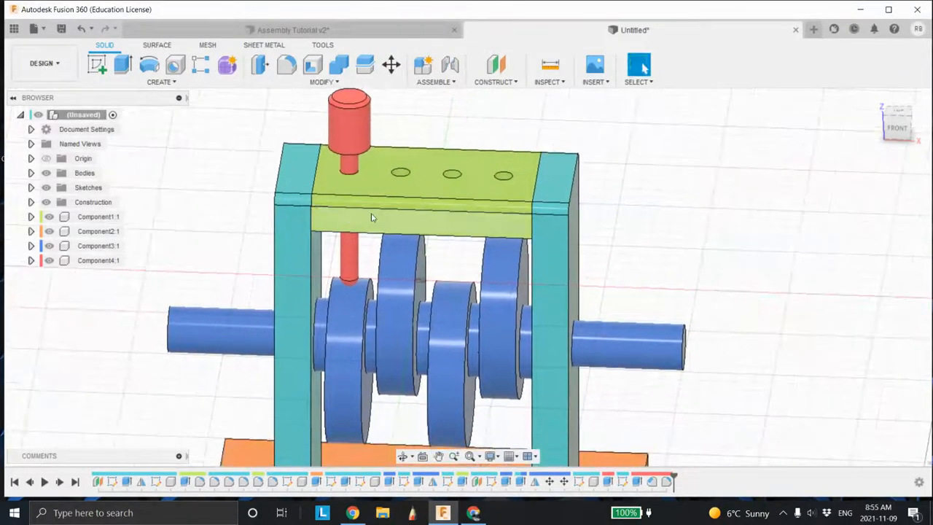
{"action": "left_click", "coordinate": [200, 66]}
{"action": "middle_click_drag", "start_coordinate": [447, 202], "coordinate": [488, 231]}
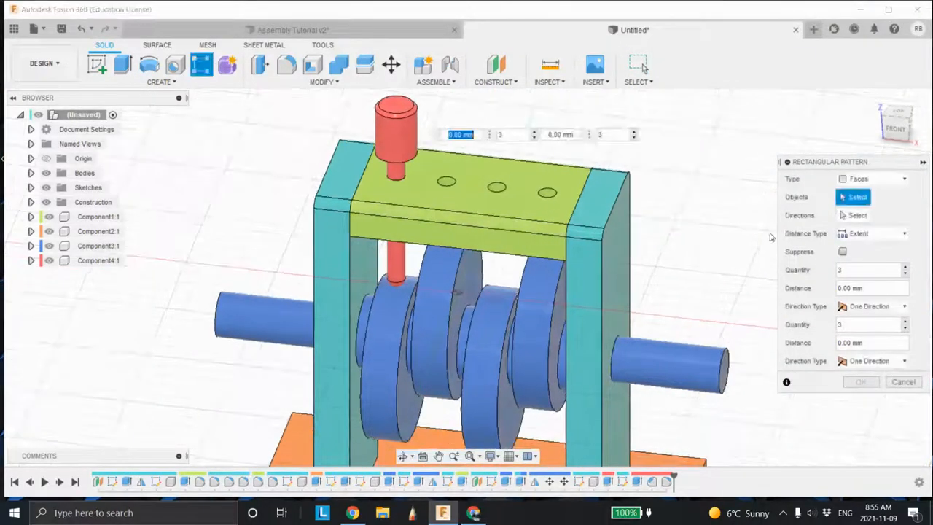
{"action": "left_click", "coordinate": [875, 183]}
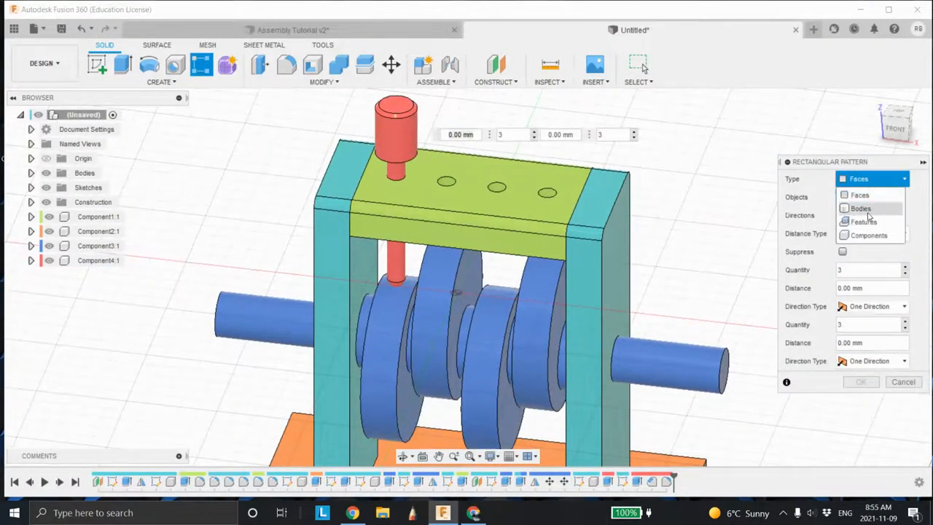
{"action": "left_click", "coordinate": [866, 243]}
{"action": "left_click", "coordinate": [395, 121]}
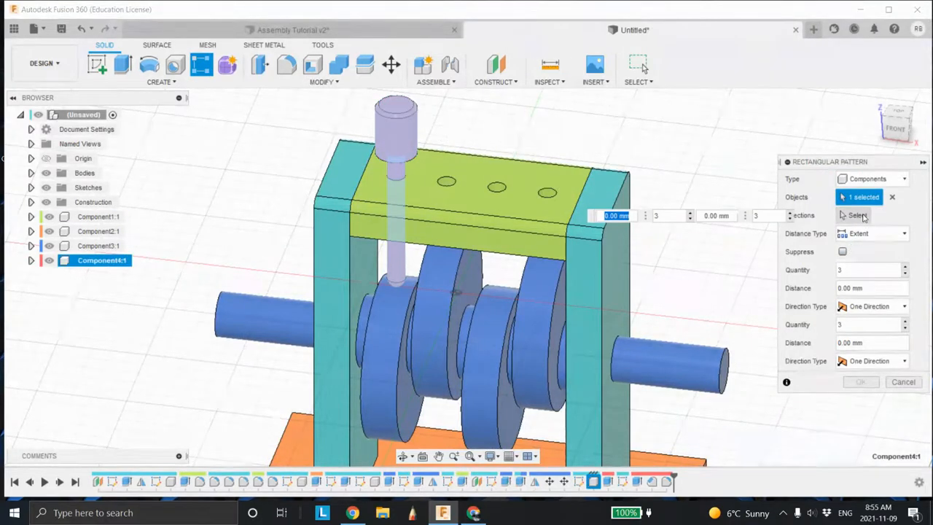
{"action": "left_click_drag", "start_coordinate": [815, 169], "coordinate": [815, 124]}
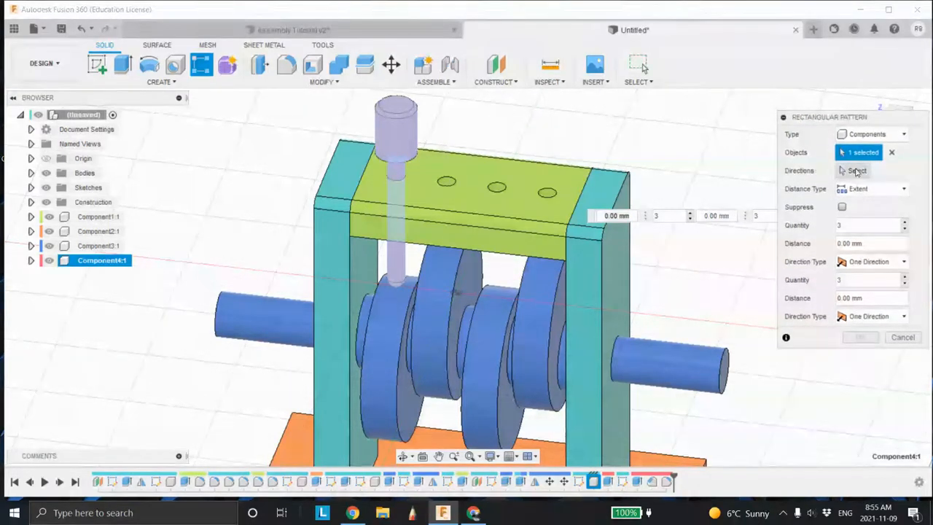
{"action": "left_click", "coordinate": [857, 171]}
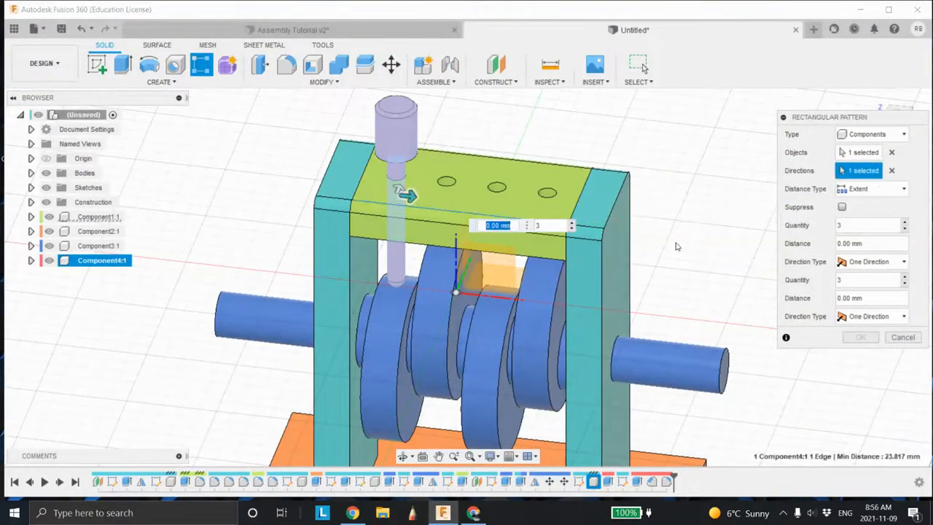
Create the pin pattern by spacing, with a quantity of 4 at a distance of 28 mm
{"action": "left_click", "coordinate": [863, 191]}
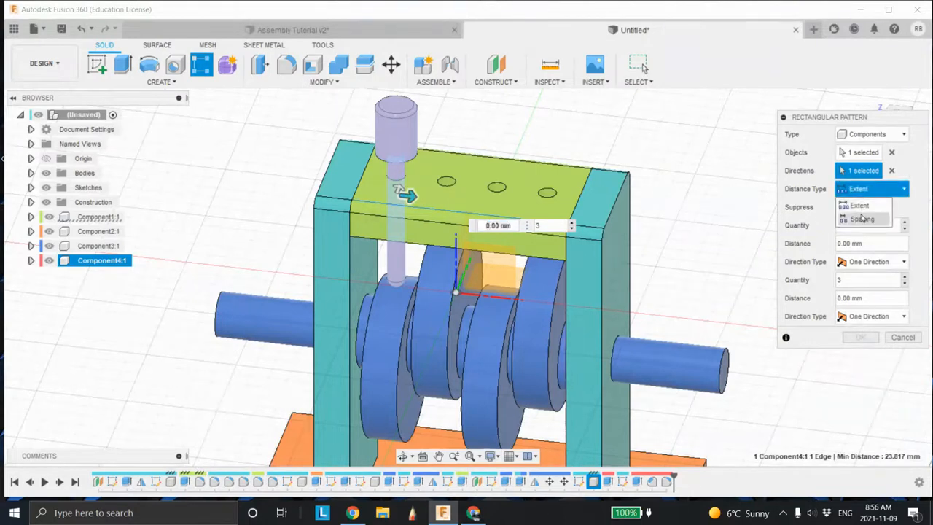
{"action": "left_click", "coordinate": [863, 219]}
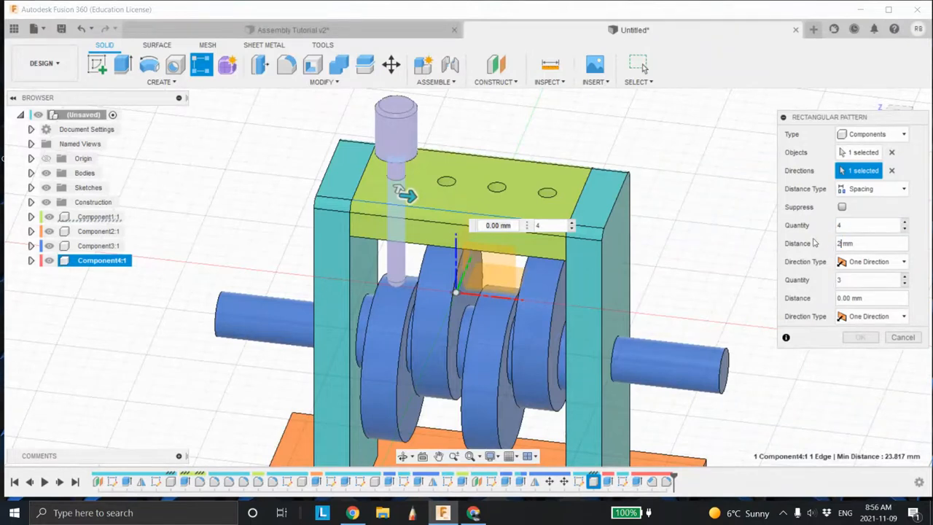
{"action": "type", "text": "28"}
{"action": "key", "text": "Return"}
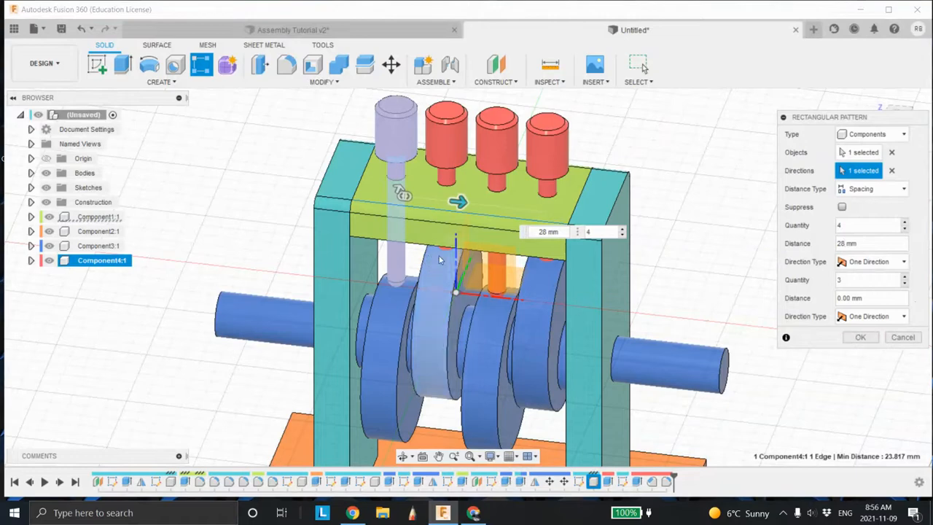
{"action": "left_click", "coordinate": [861, 338]}
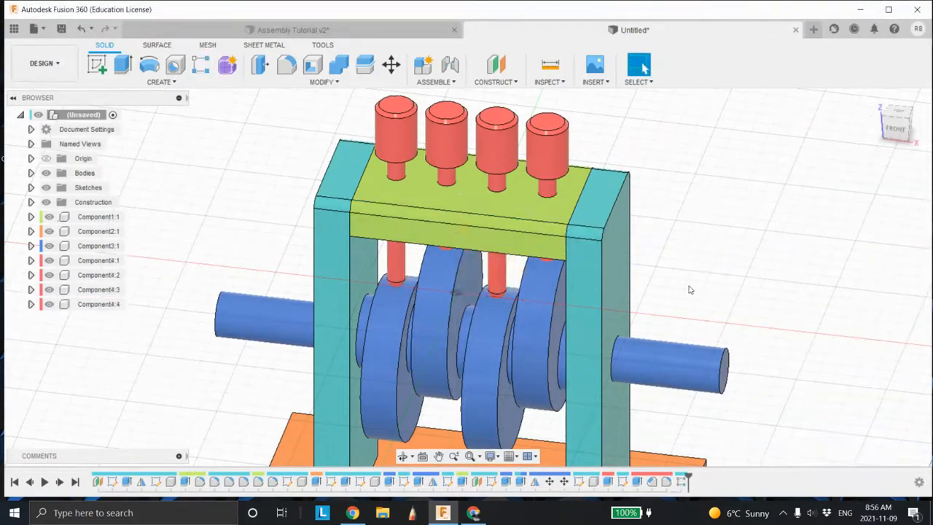
Sketch a concentric circle about 154 mm in diameter on the end face of the shaft and finish the sketch
{"action": "scroll", "coordinate": [666, 287], "scroll_direction": "down", "scroll_amount": 3}
{"action": "middle_click_drag", "start_coordinate": [658, 272], "coordinate": [592, 225], "text": "shift"}
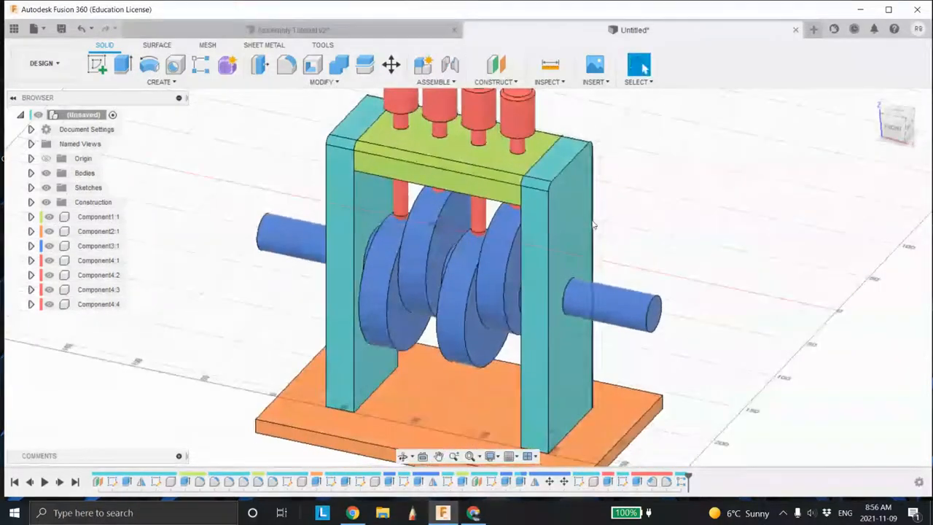
{"action": "scroll", "coordinate": [420, 193], "scroll_direction": "down", "scroll_amount": 1}
{"action": "scroll", "coordinate": [420, 193], "scroll_direction": "down", "scroll_amount": 2}
{"action": "middle_click_drag", "start_coordinate": [421, 193], "coordinate": [414, 239]}
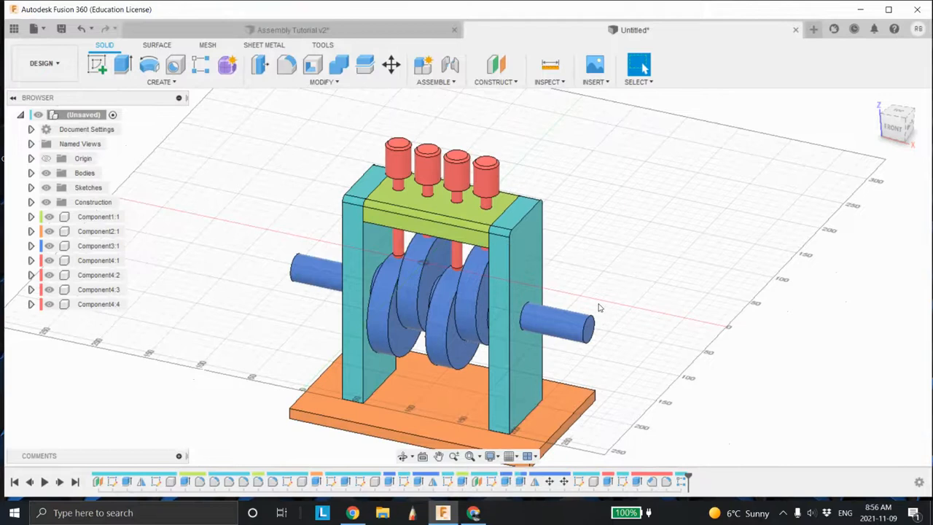
{"action": "middle_click_drag", "start_coordinate": [522, 269], "coordinate": [474, 240]}
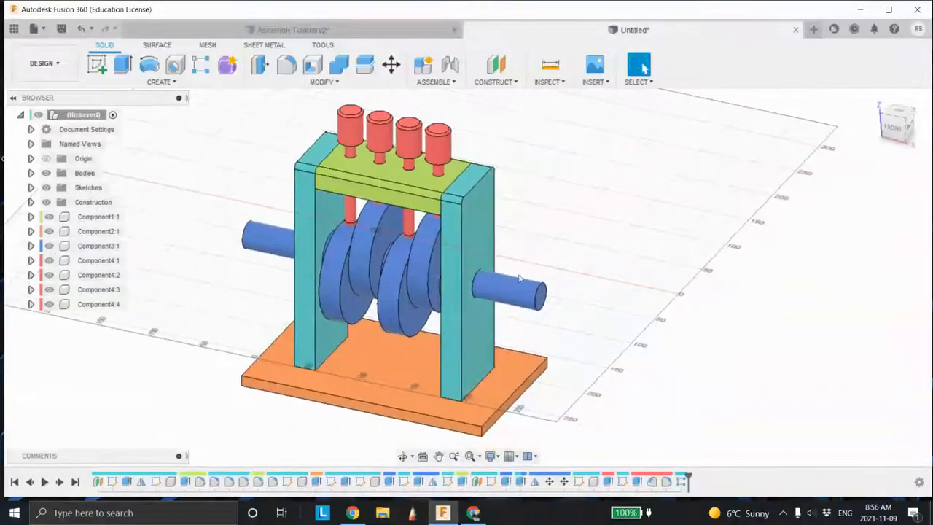
{"action": "left_click", "coordinate": [97, 66]}
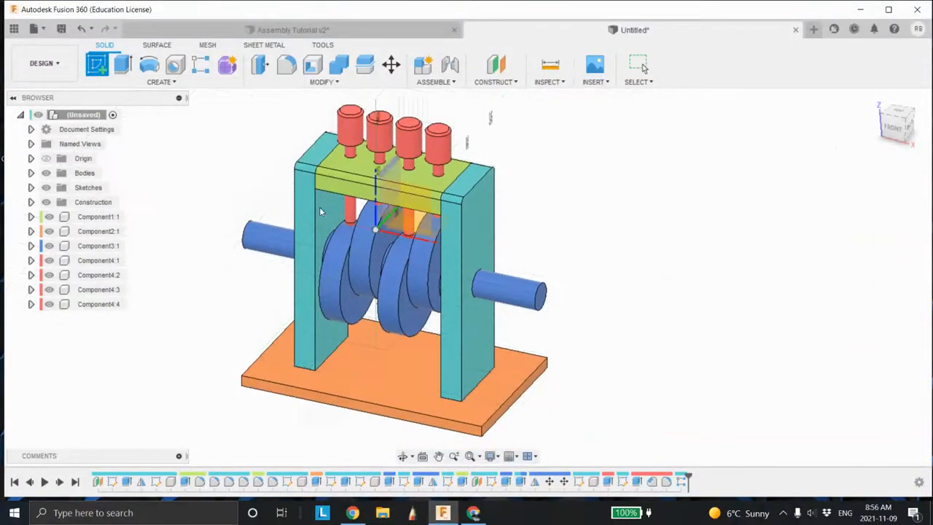
{"action": "left_click", "coordinate": [547, 304]}
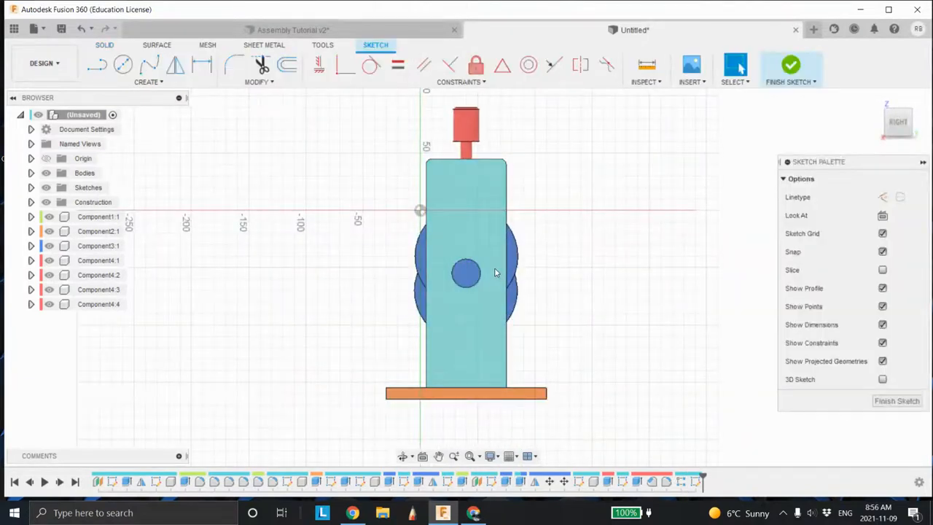
{"action": "scroll", "coordinate": [495, 272], "scroll_direction": "down", "scroll_amount": 1}
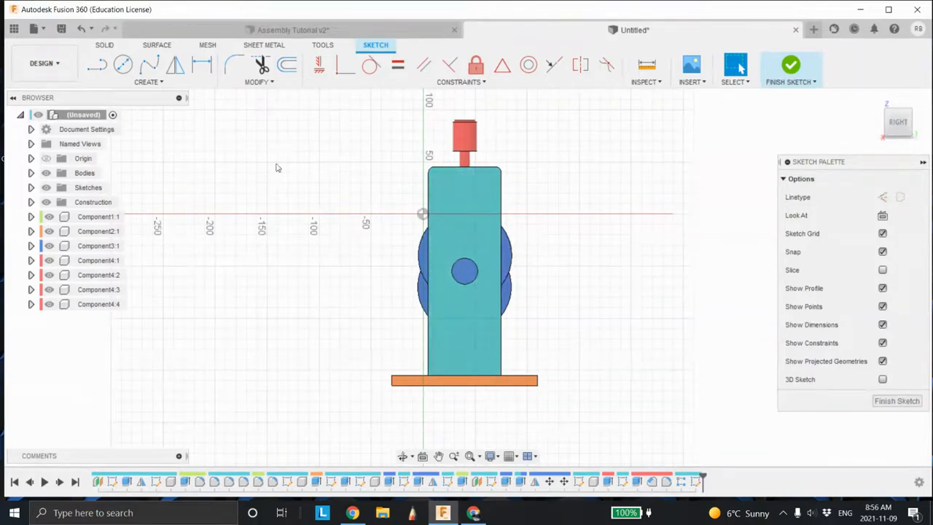
{"action": "key", "text": "c"}
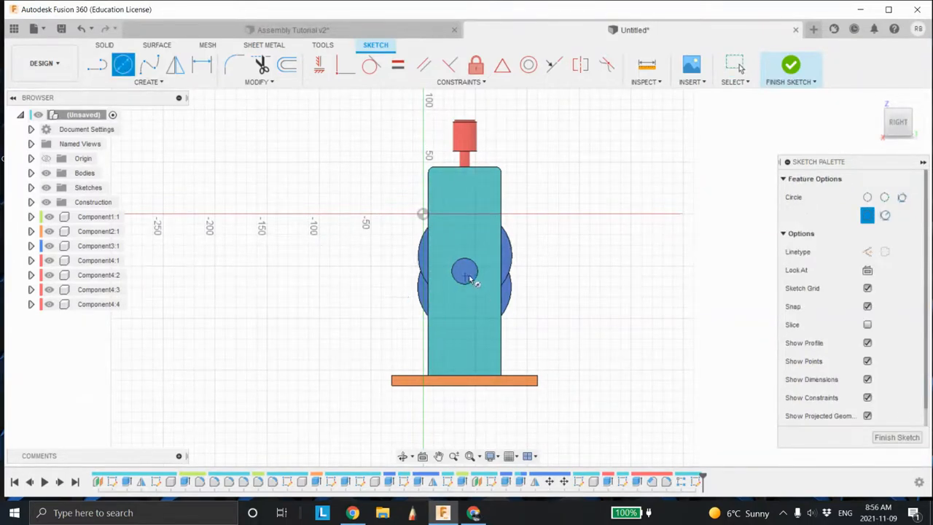
{"action": "left_click", "coordinate": [465, 272]}
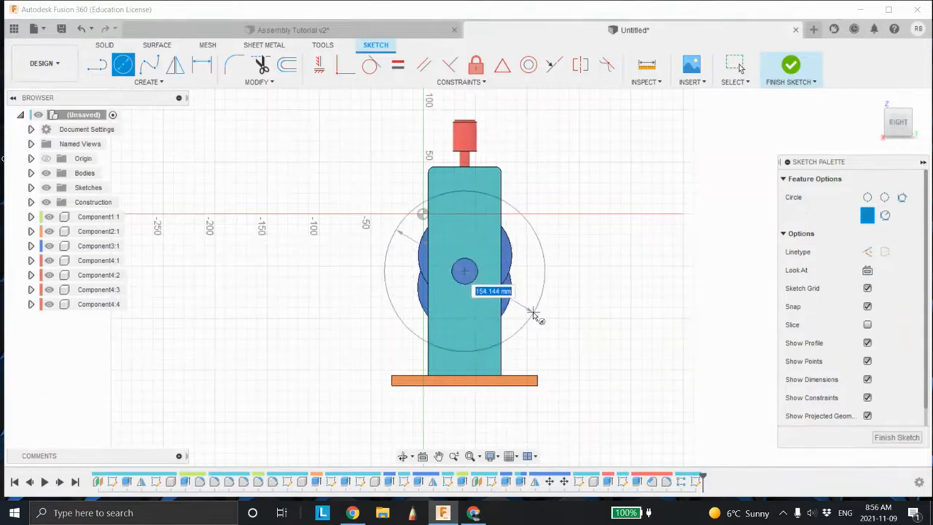
{"action": "left_click", "coordinate": [537, 317]}
{"action": "middle_click_drag", "start_coordinate": [550, 299], "coordinate": [501, 259], "text": "shift"}
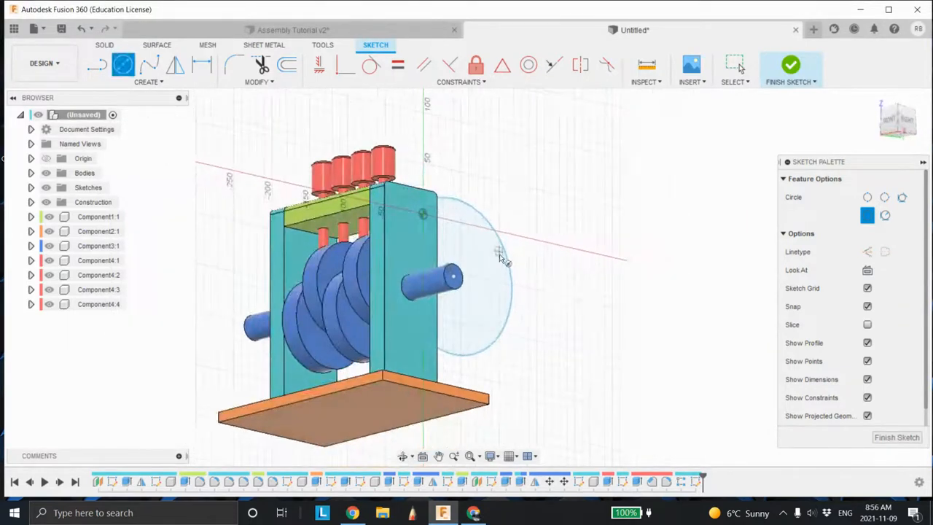
{"action": "left_click", "coordinate": [897, 437]}
Extrude both circular profiles 10 mm outward and join them to the shaft as a large end disc
{"action": "right_click", "coordinate": [484, 250]}
{"action": "left_click", "coordinate": [533, 239]}
{"action": "left_click_drag", "start_coordinate": [472, 275], "coordinate": [482, 275]}
{"action": "left_click", "coordinate": [506, 323]}
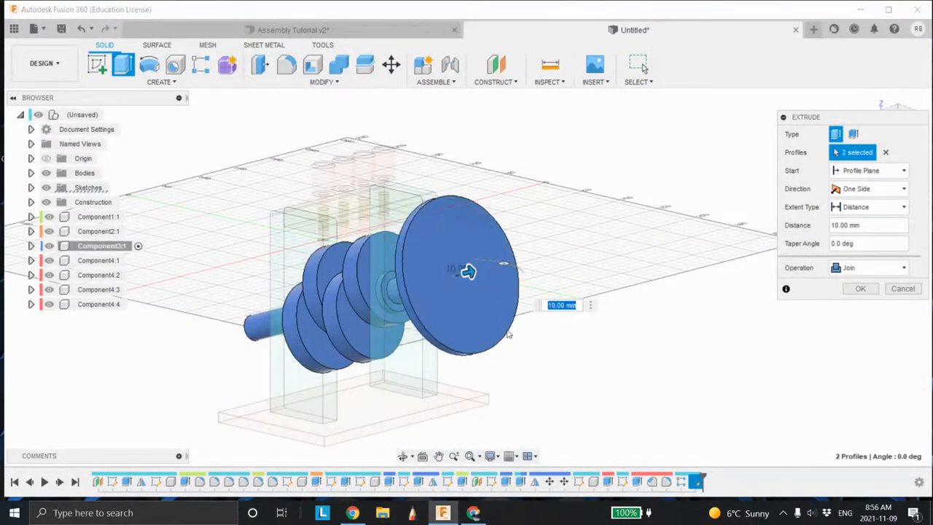
{"action": "left_click", "coordinate": [866, 289]}
Sketch a 10 mm diameter circle on the large end disc's outer face, centred near its upper edge
{"action": "middle_click_drag", "start_coordinate": [503, 293], "coordinate": [488, 317], "text": "shift"}
{"action": "left_click", "coordinate": [97, 64]}
{"action": "left_click", "coordinate": [472, 260]}
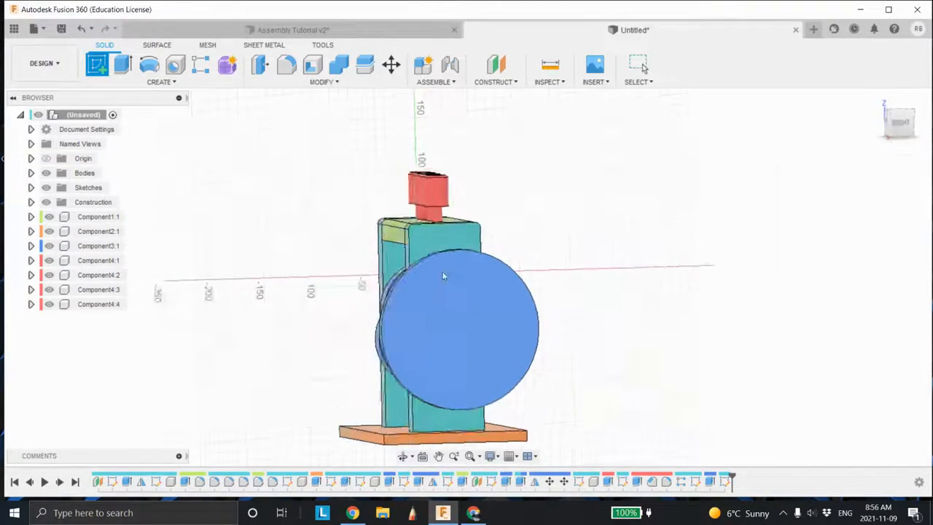
{"action": "left_click", "coordinate": [123, 64]}
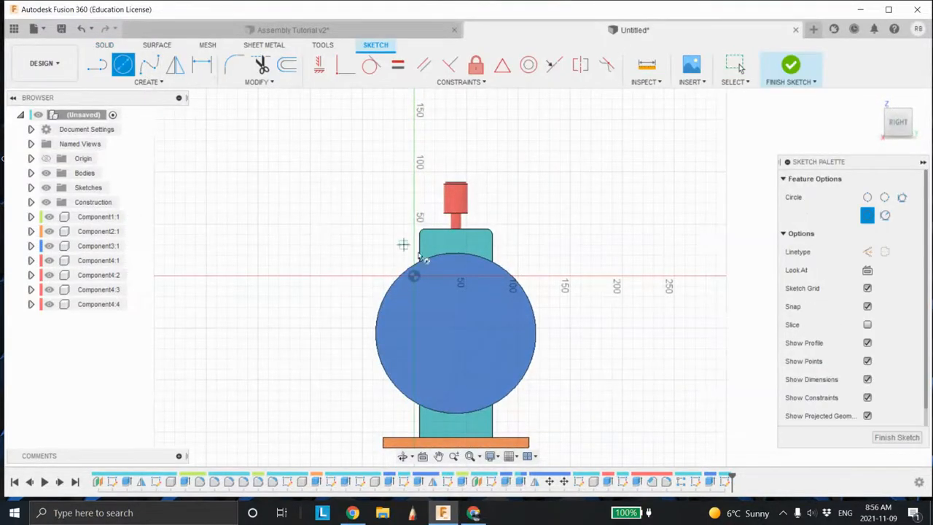
{"action": "left_click", "coordinate": [457, 271]}
{"action": "type", "text": "10"}
{"action": "key", "text": "Return"}
{"action": "key", "text": "Escape"}
{"action": "scroll", "coordinate": [466, 276], "scroll_direction": "up", "scroll_amount": 5}
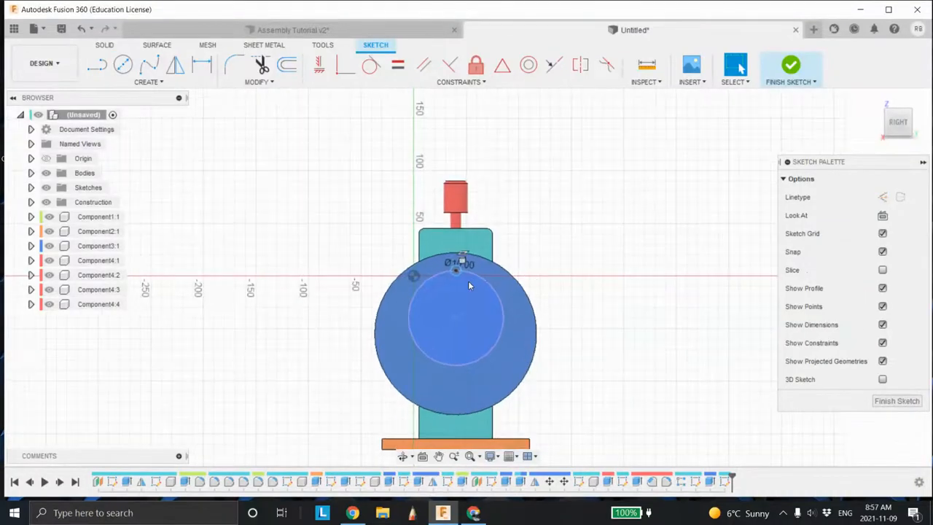
Extrude both halves of the small circle 100 mm outward and join them to the shaft component as a crank handle
{"action": "right_click", "coordinate": [473, 265]}
{"action": "left_click", "coordinate": [511, 246]}
{"action": "left_click", "coordinate": [473, 265]}
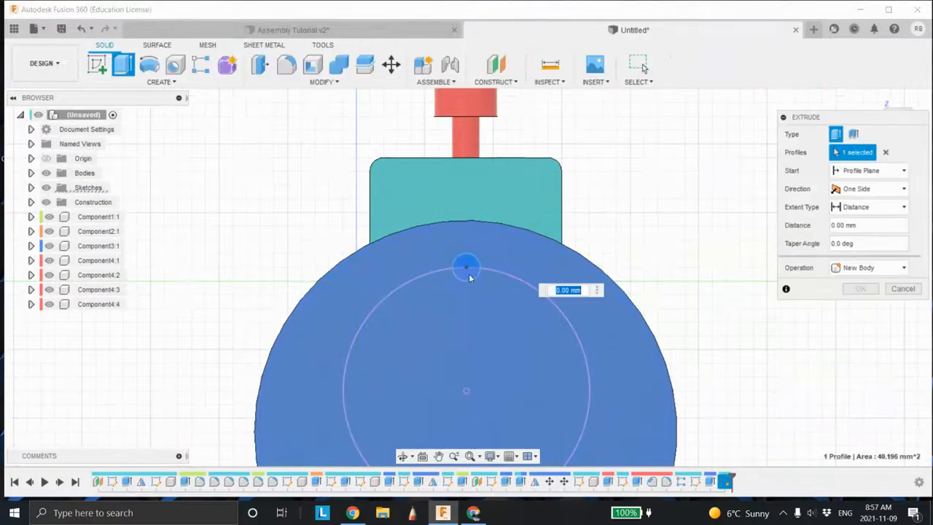
{"action": "left_click", "coordinate": [469, 274]}
{"action": "scroll", "coordinate": [485, 281], "scroll_direction": "down", "scroll_amount": 3}
{"action": "middle_click_drag", "start_coordinate": [485, 281], "coordinate": [509, 323], "text": "shift"}
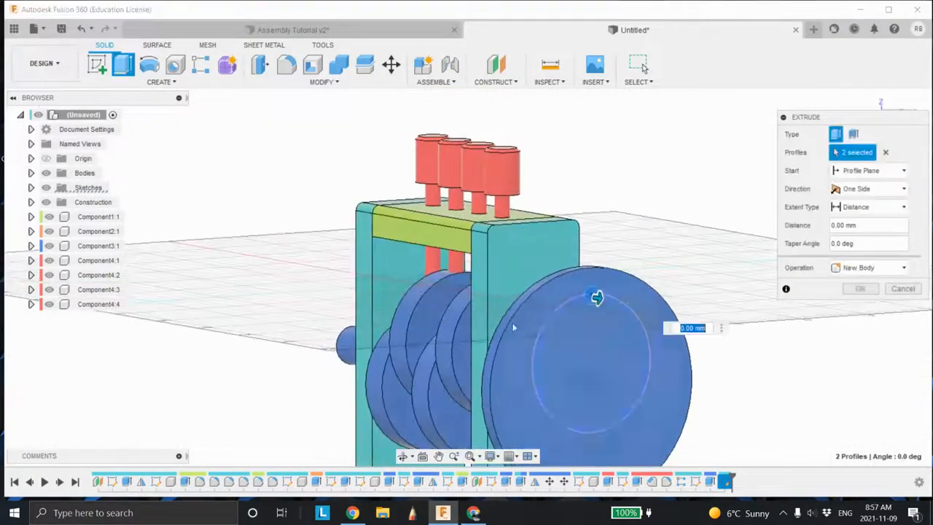
{"action": "left_click_drag", "start_coordinate": [596, 297], "coordinate": [693, 315]}
{"action": "middle_click_drag", "start_coordinate": [638, 374], "coordinate": [681, 395], "text": "shift"}
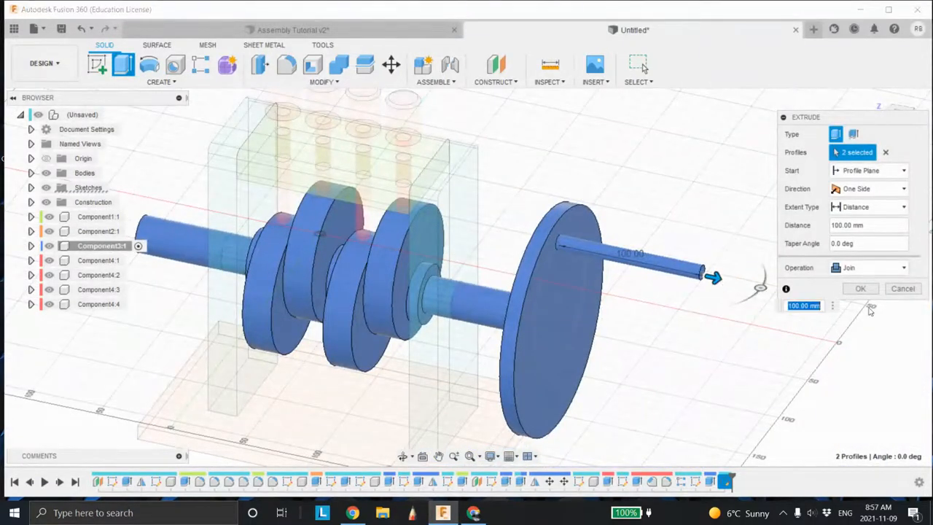
{"action": "left_click", "coordinate": [860, 288]}
Examine the assembled cam mechanism from several angles, including the follower pins, cam discs and crank handle
{"action": "scroll", "coordinate": [569, 337], "scroll_direction": "down", "scroll_amount": 4}
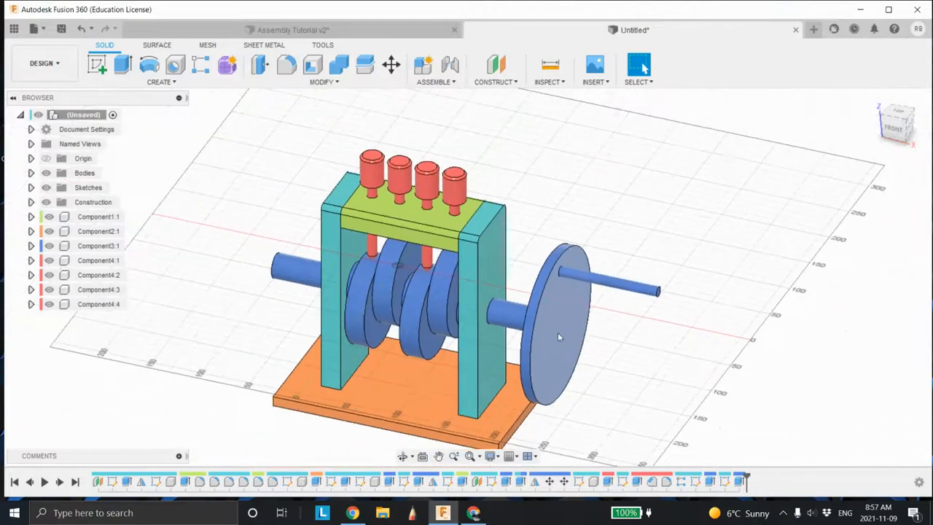
{"action": "middle_click_drag", "start_coordinate": [542, 335], "coordinate": [580, 290], "text": "shift"}
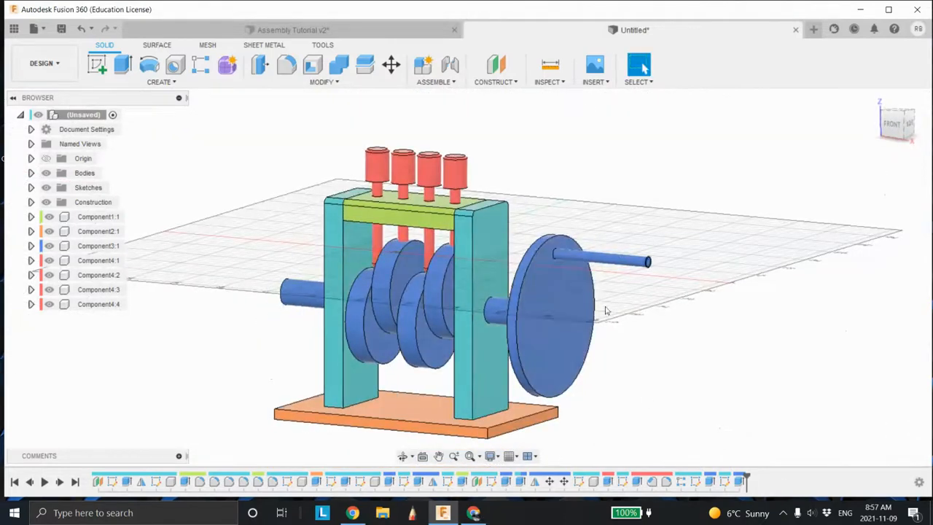
{"action": "scroll", "coordinate": [452, 263], "scroll_direction": "up", "scroll_amount": 5}
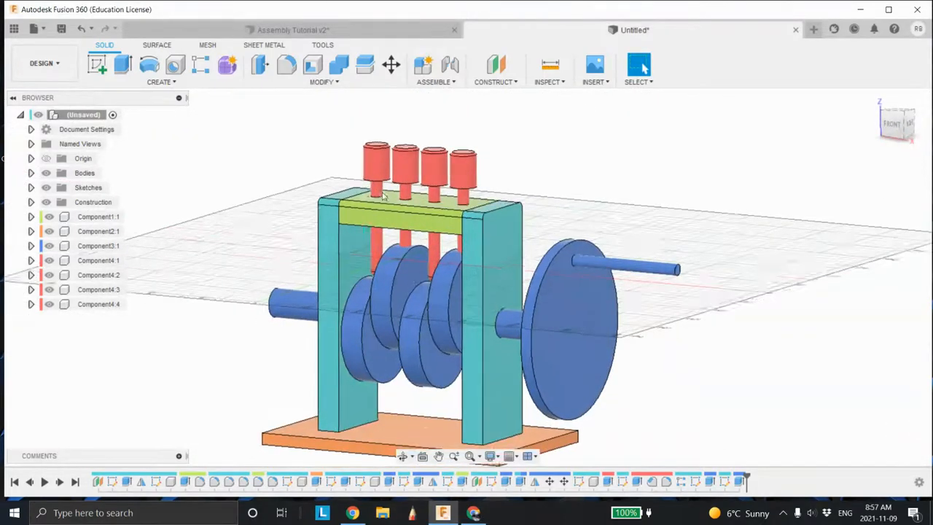
{"action": "middle_click_drag", "start_coordinate": [532, 332], "coordinate": [521, 230], "text": "shift"}
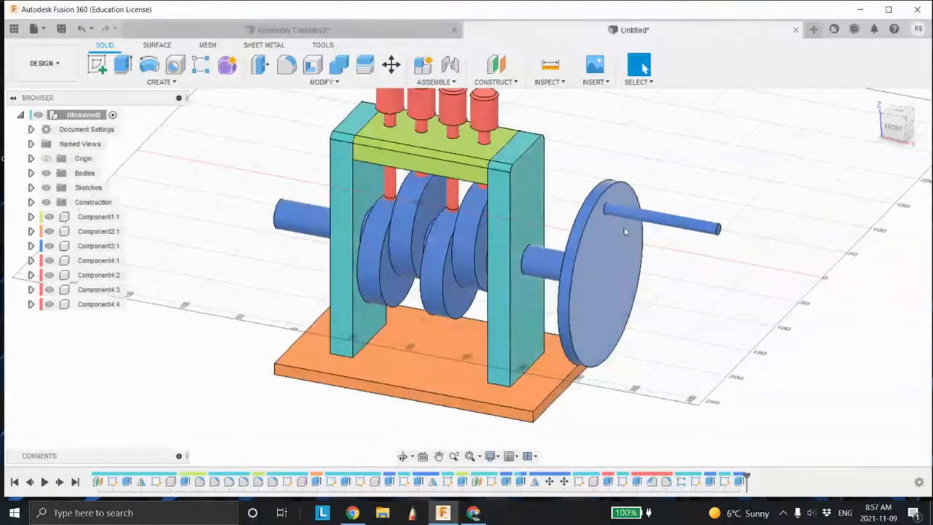
{"action": "middle_click_drag", "start_coordinate": [442, 255], "coordinate": [434, 275]}
{"action": "scroll", "coordinate": [466, 295], "scroll_direction": "down", "scroll_amount": 1}
{"action": "scroll", "coordinate": [466, 296], "scroll_direction": "down", "scroll_amount": 2}
{"action": "left_click", "coordinate": [642, 64]}
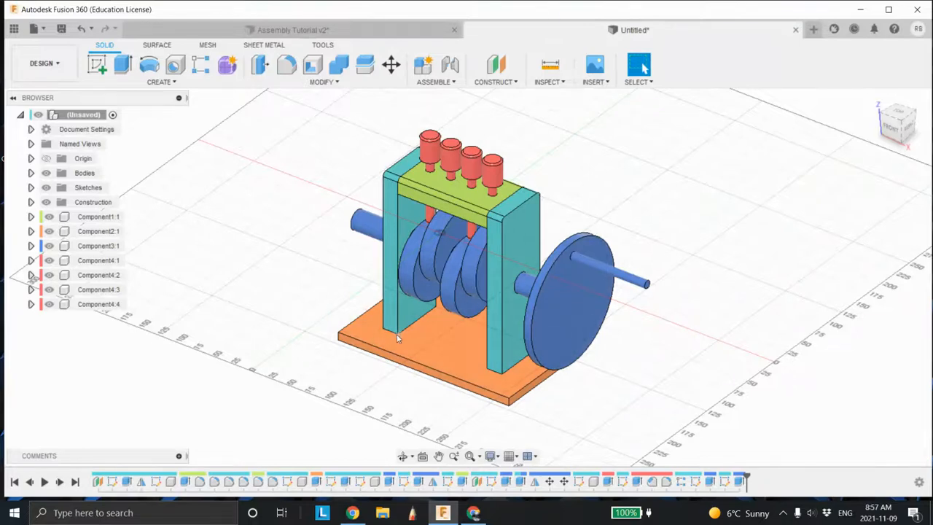
{"action": "left_click", "coordinate": [474, 511]}
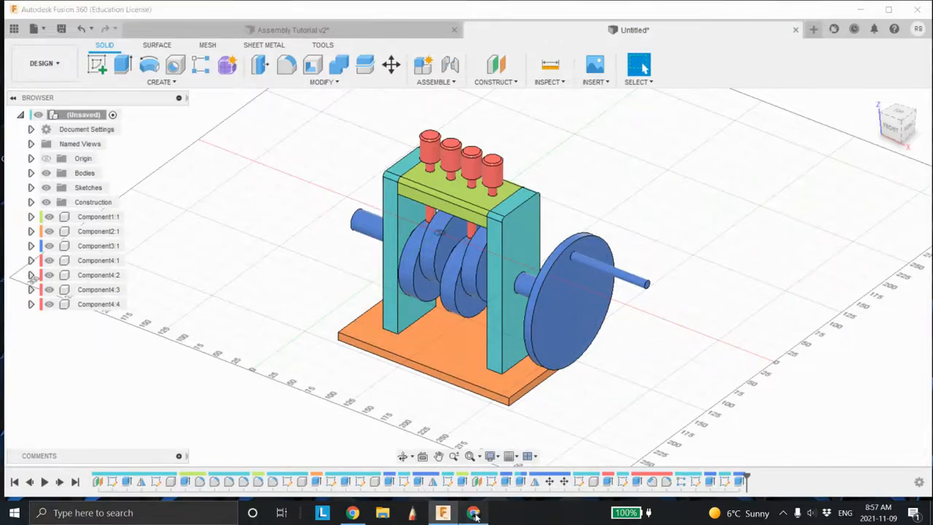
{"action": "left_click", "coordinate": [860, 32]}
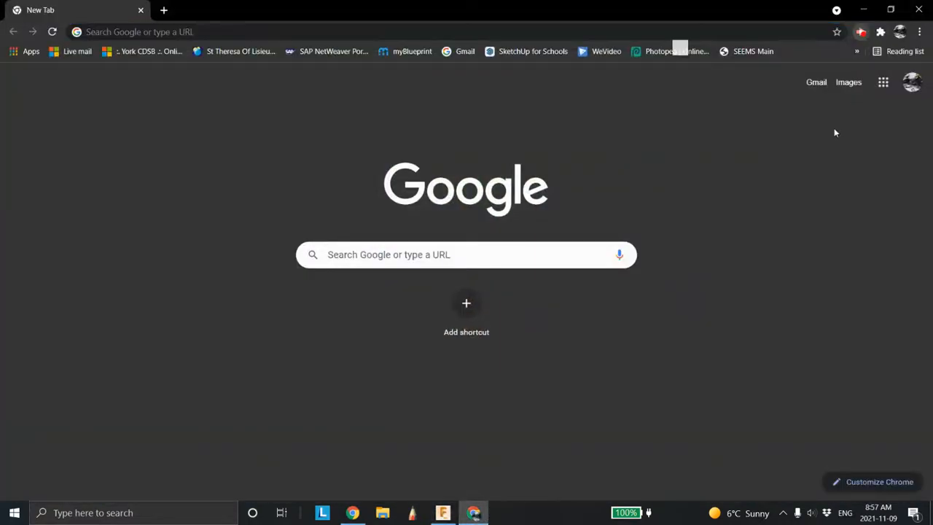